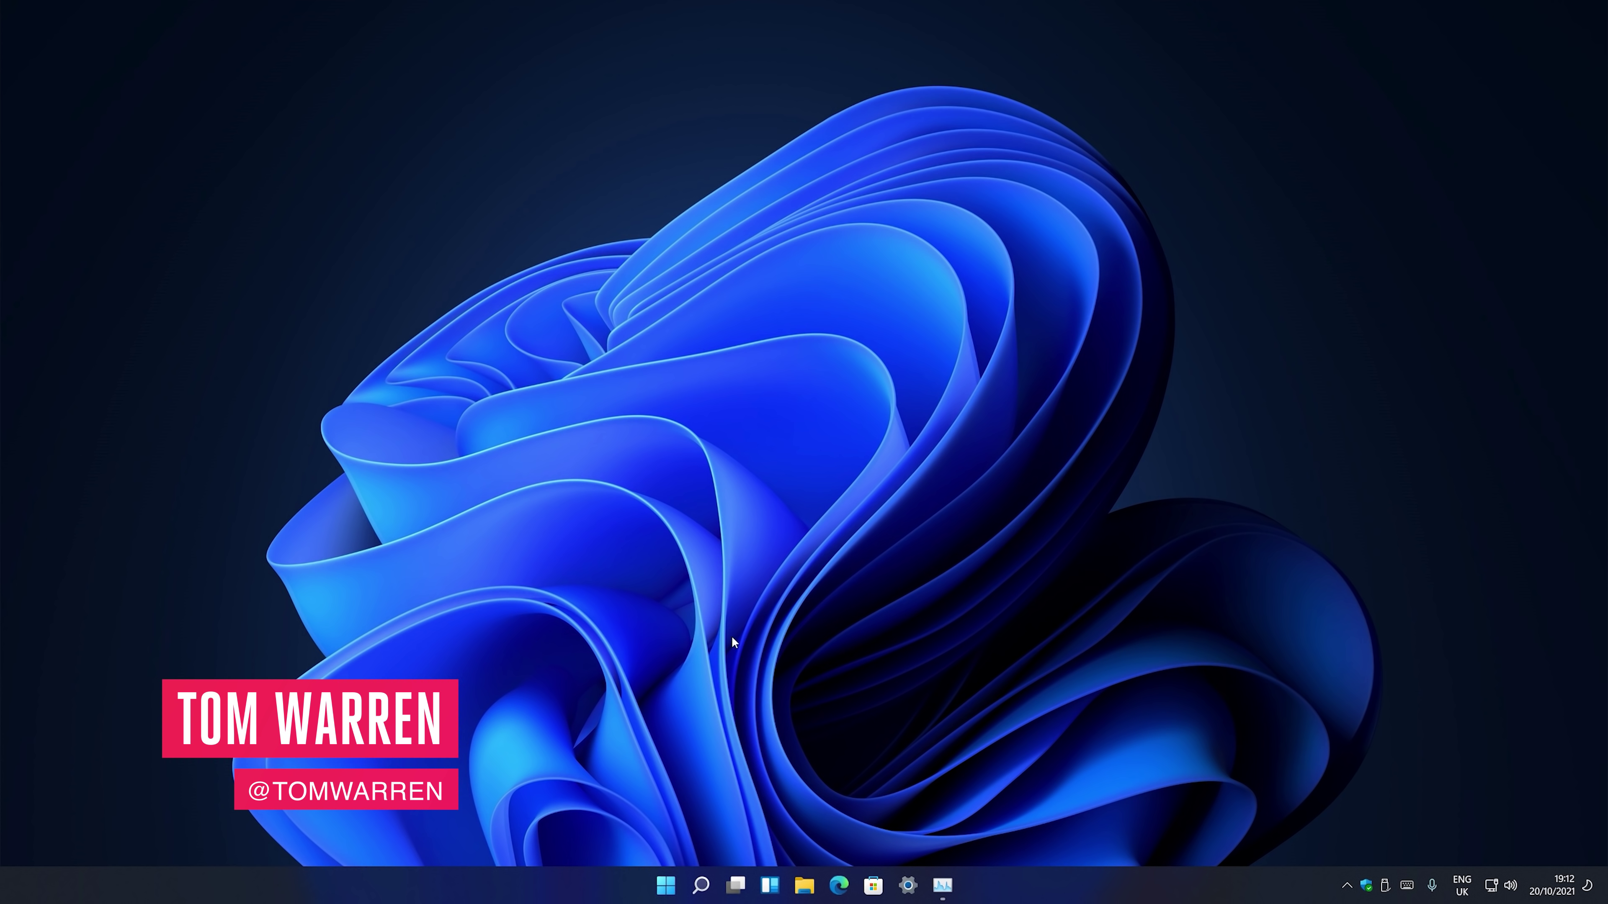
- Open Microsoft Store on its Home page, shift the window slightly right, and select its search box
left_click(665, 884)
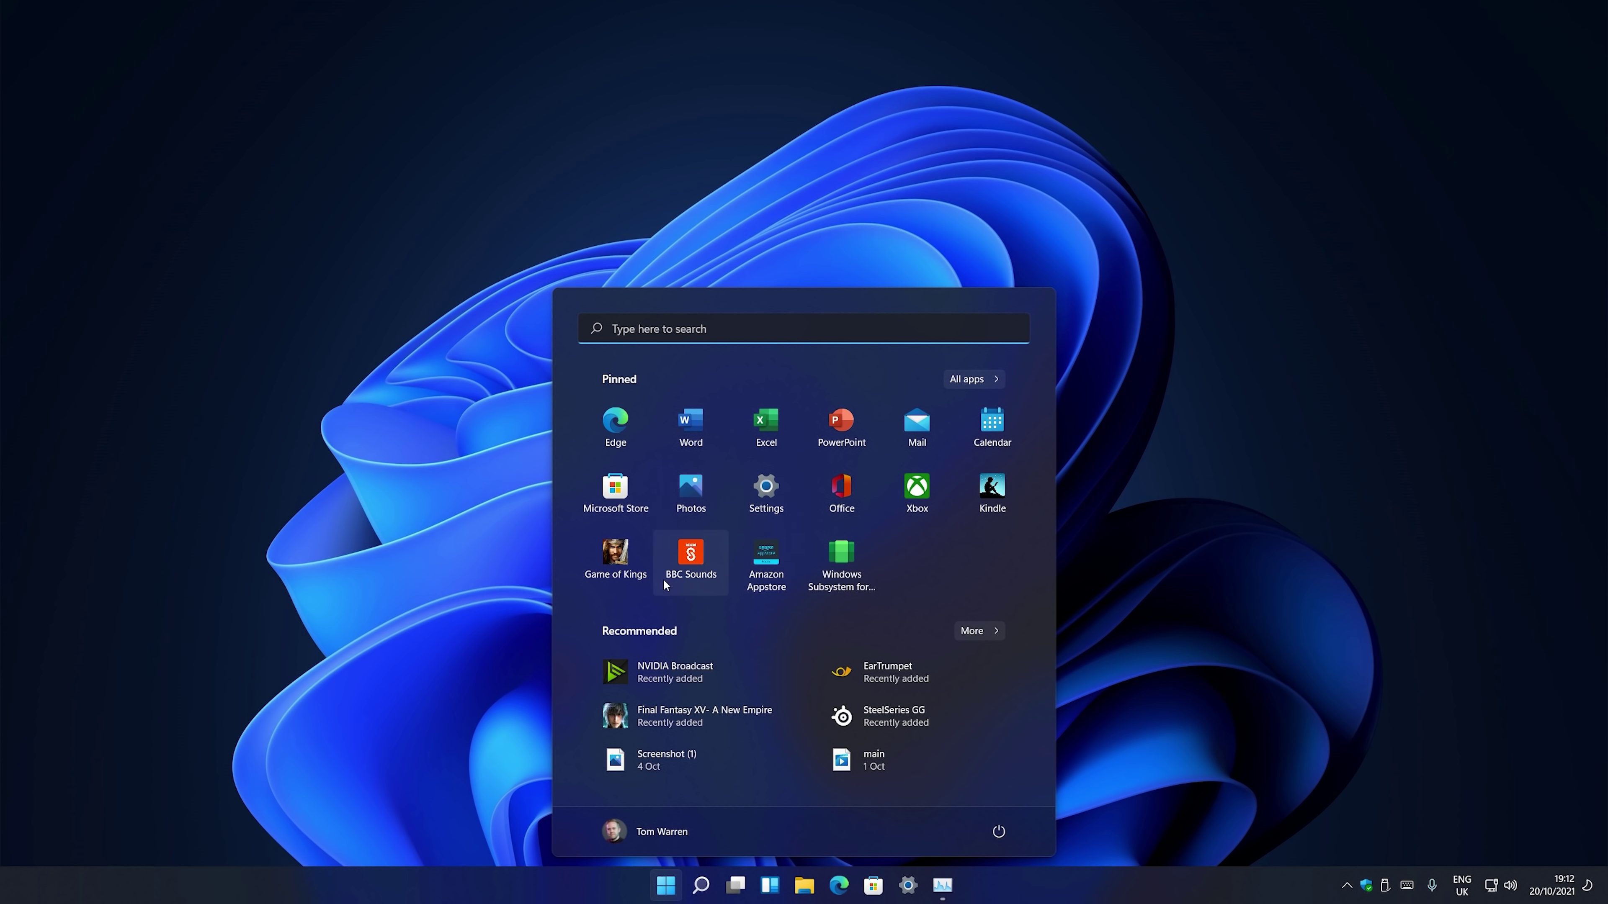
left_click(469, 636)
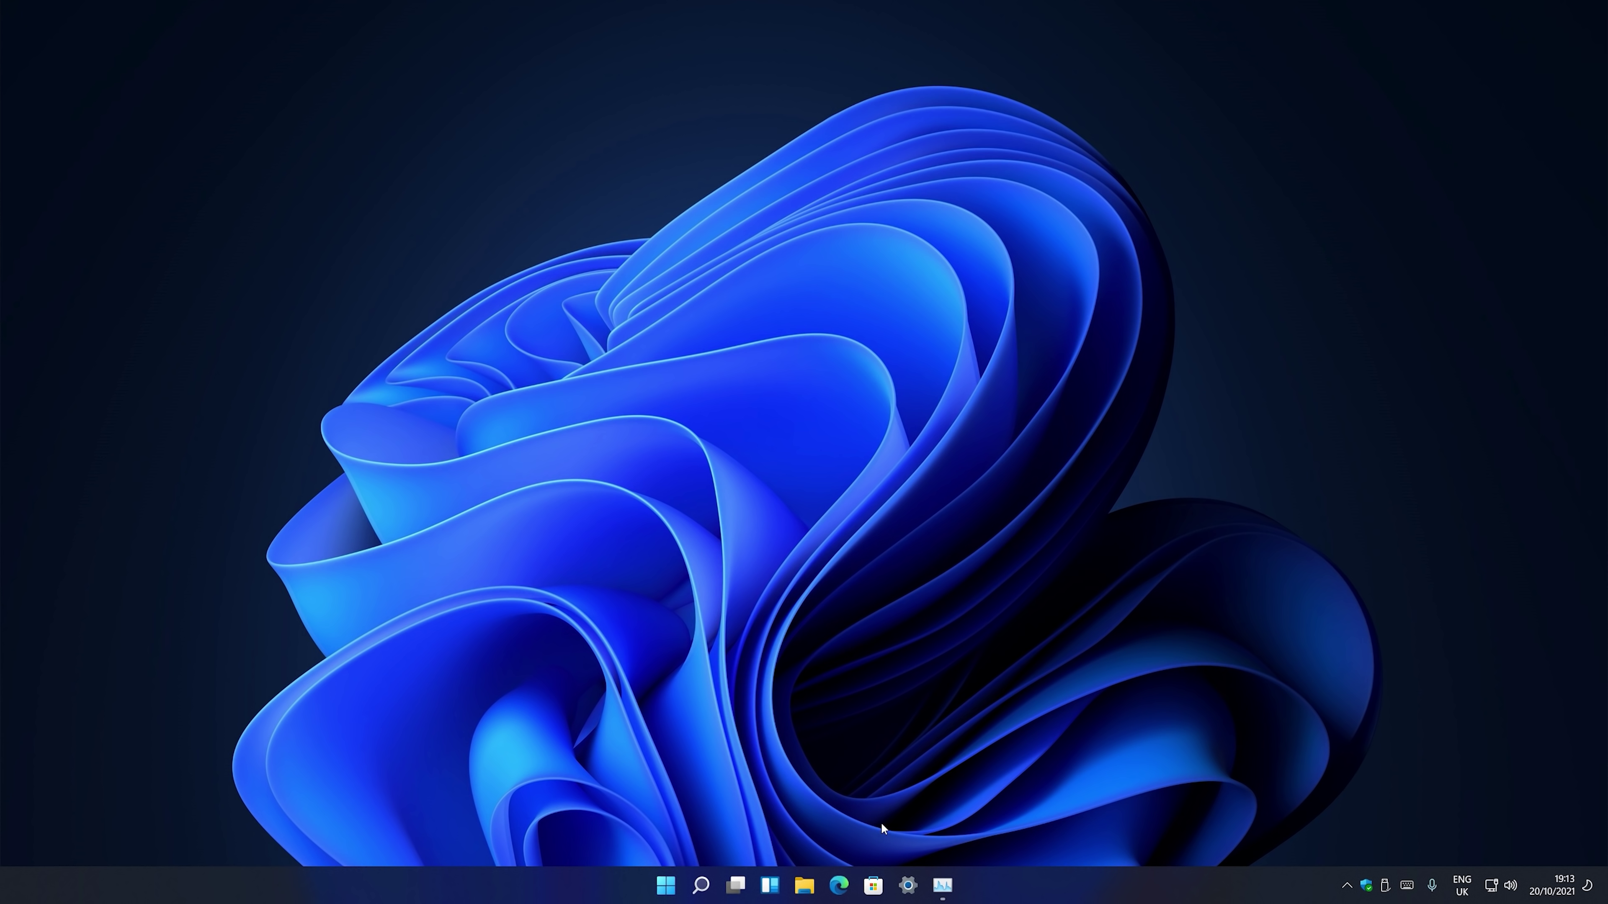
left_click(872, 887)
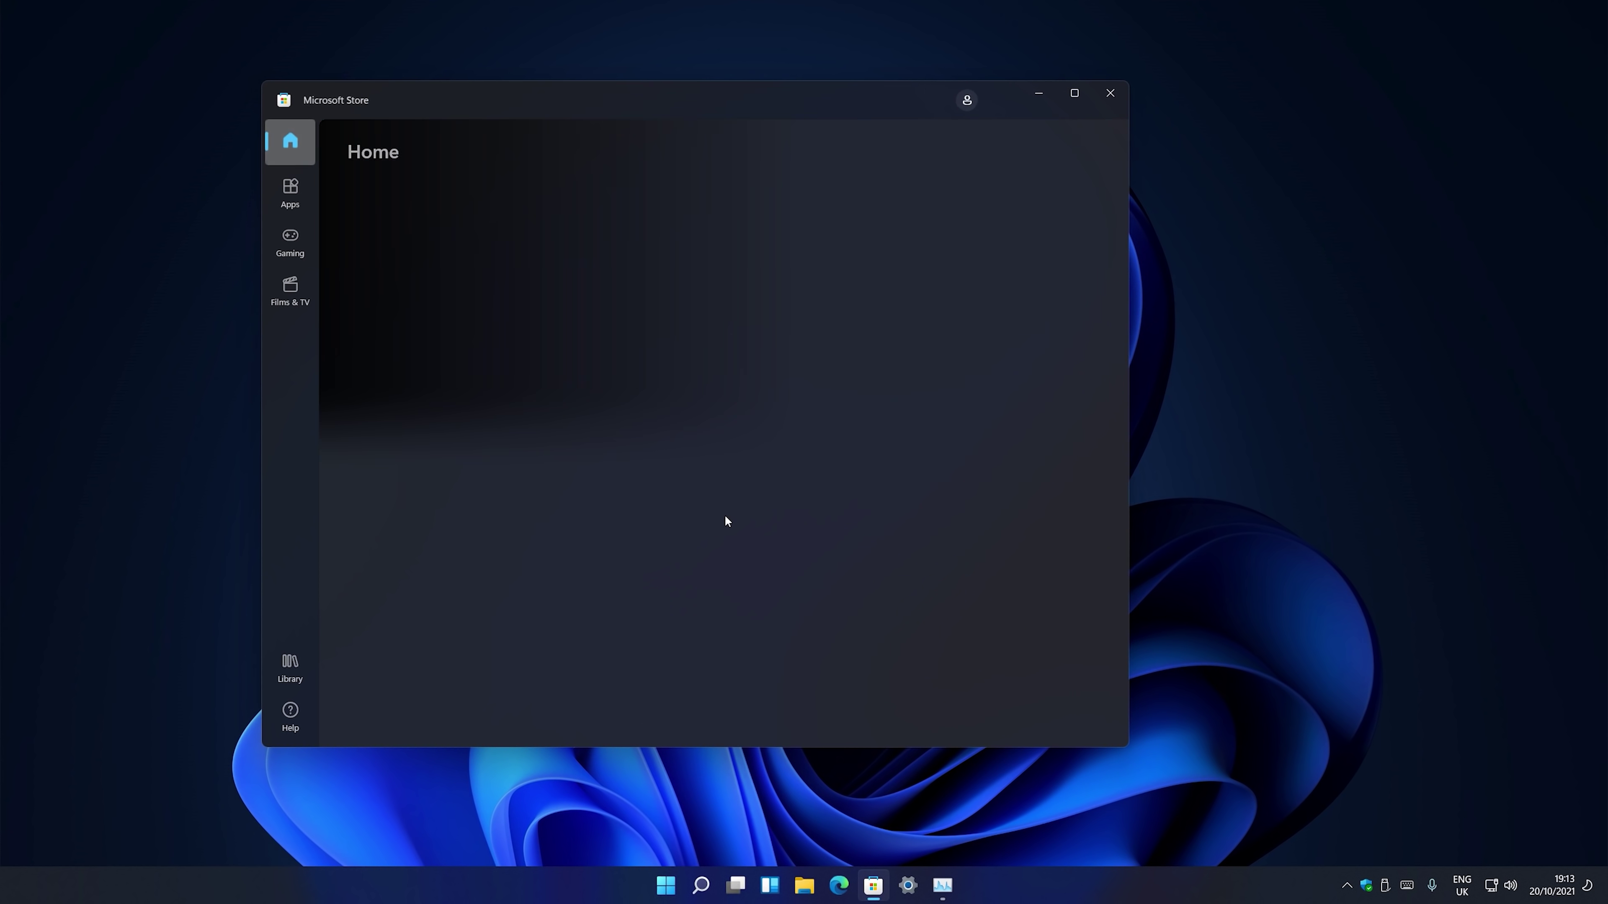
left_click_drag(423, 104, 460, 99)
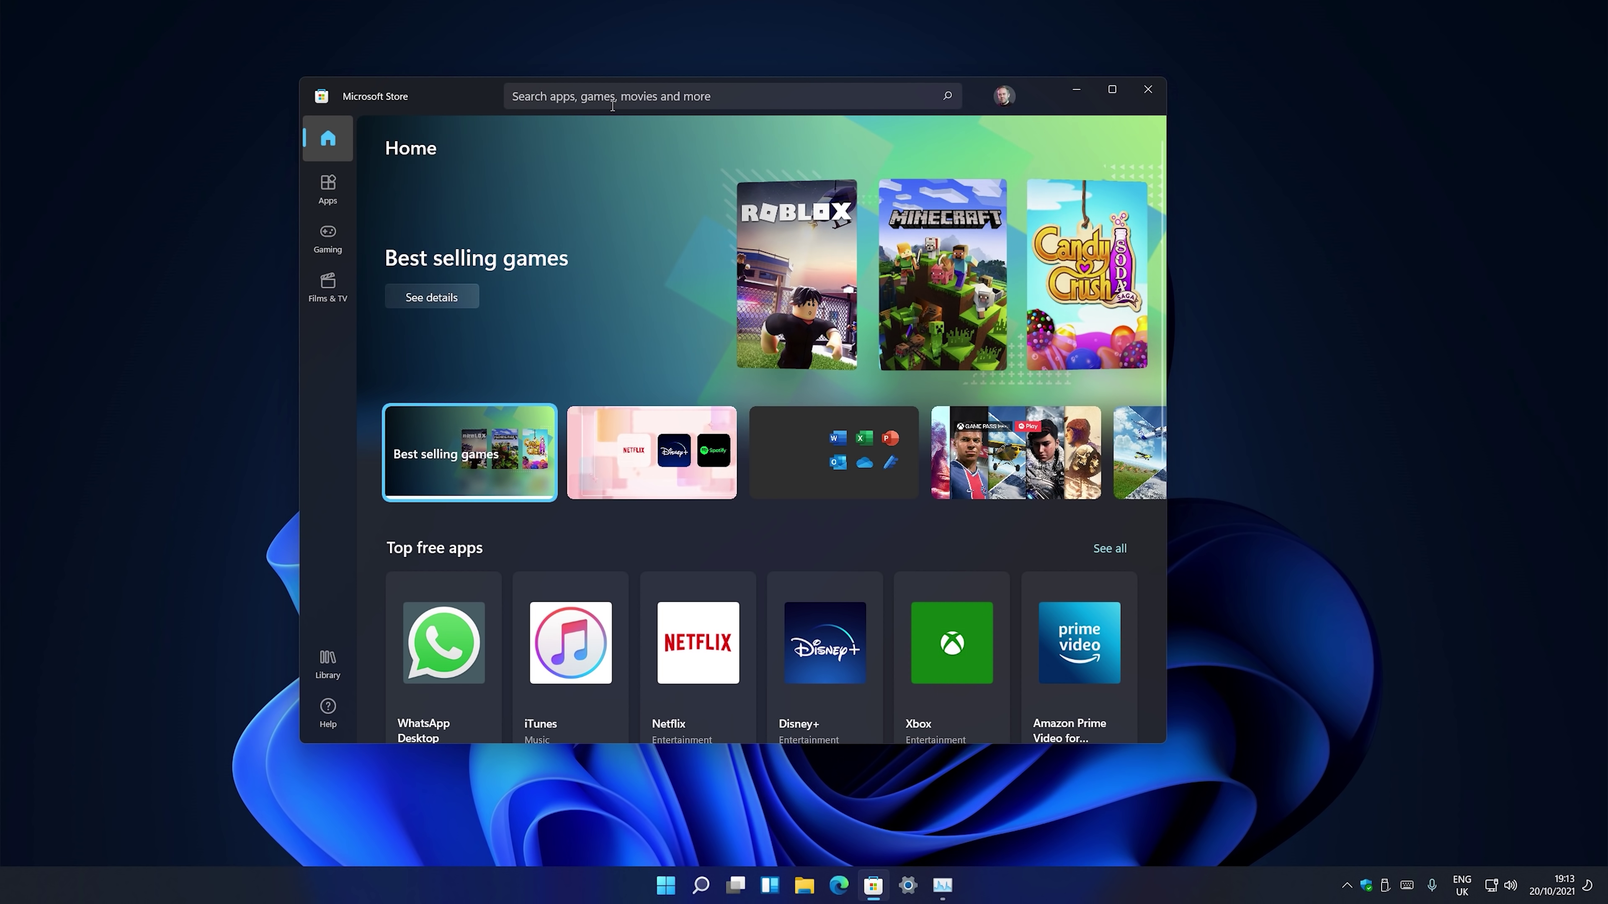
left_click(514, 97)
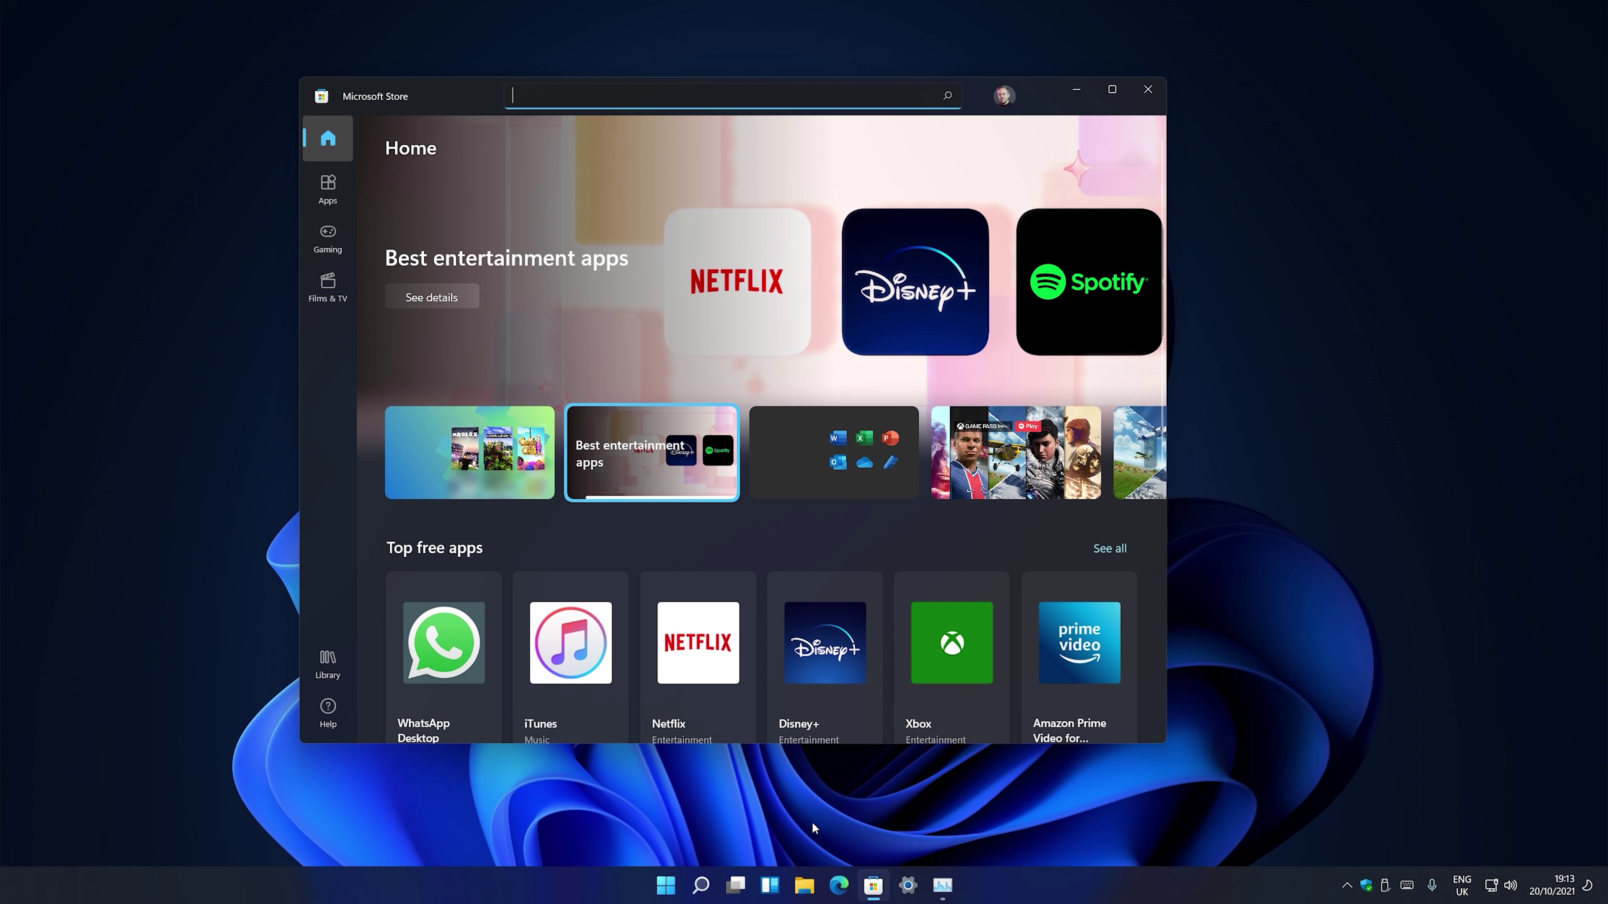
key("super")
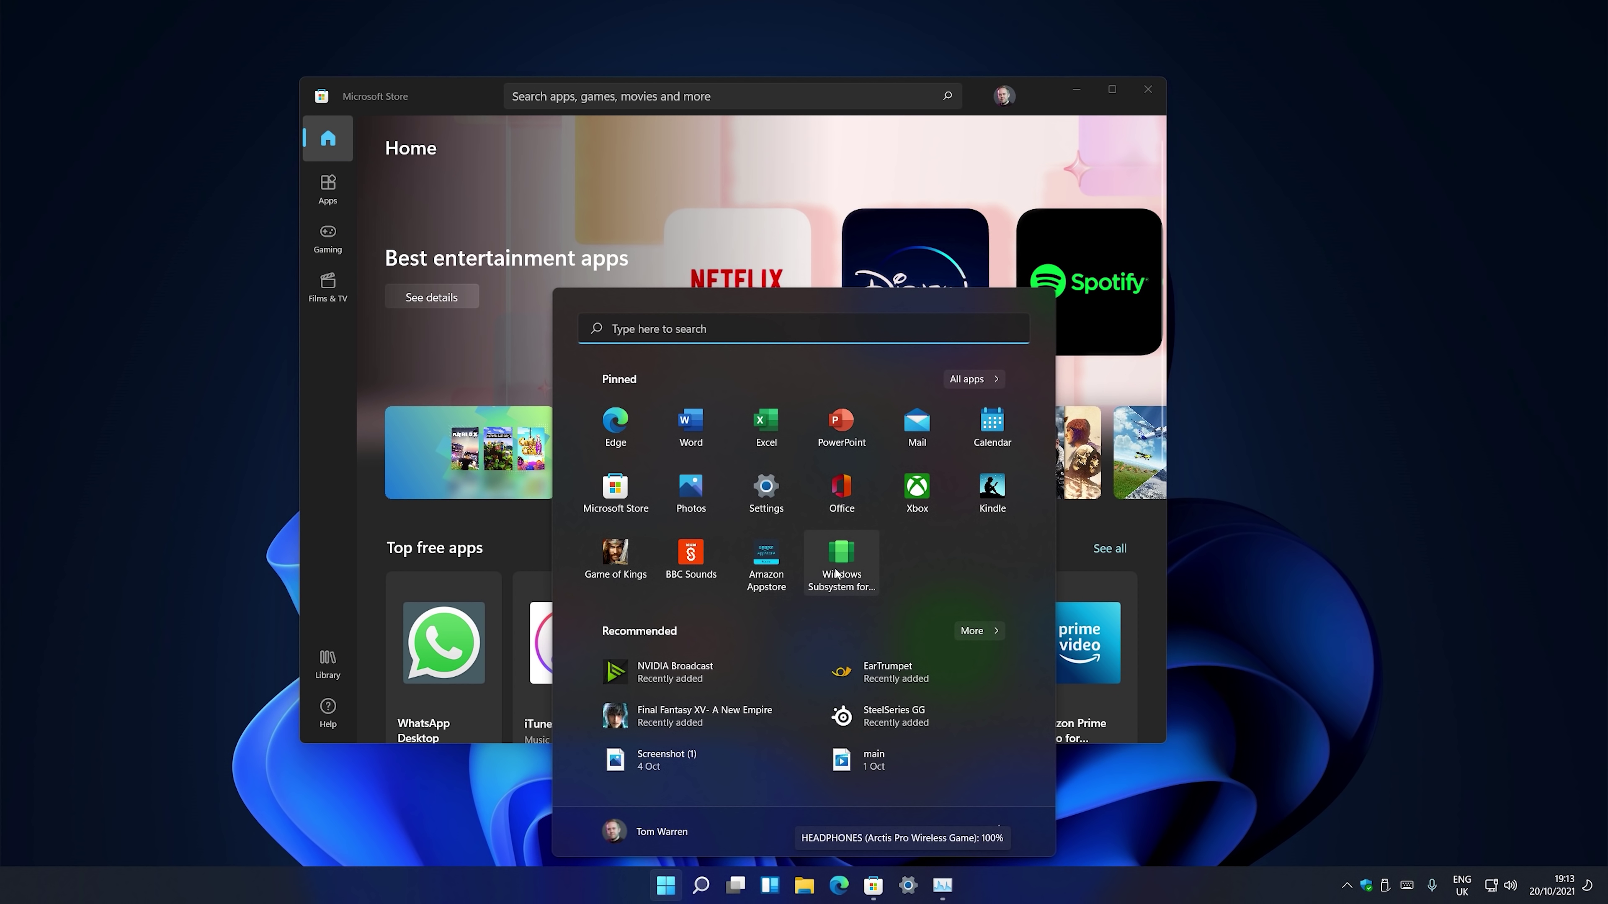
- Launch Windows Subsystem for Android Settings, move the window right and down, and start the Android Files app
left_click(842, 555)
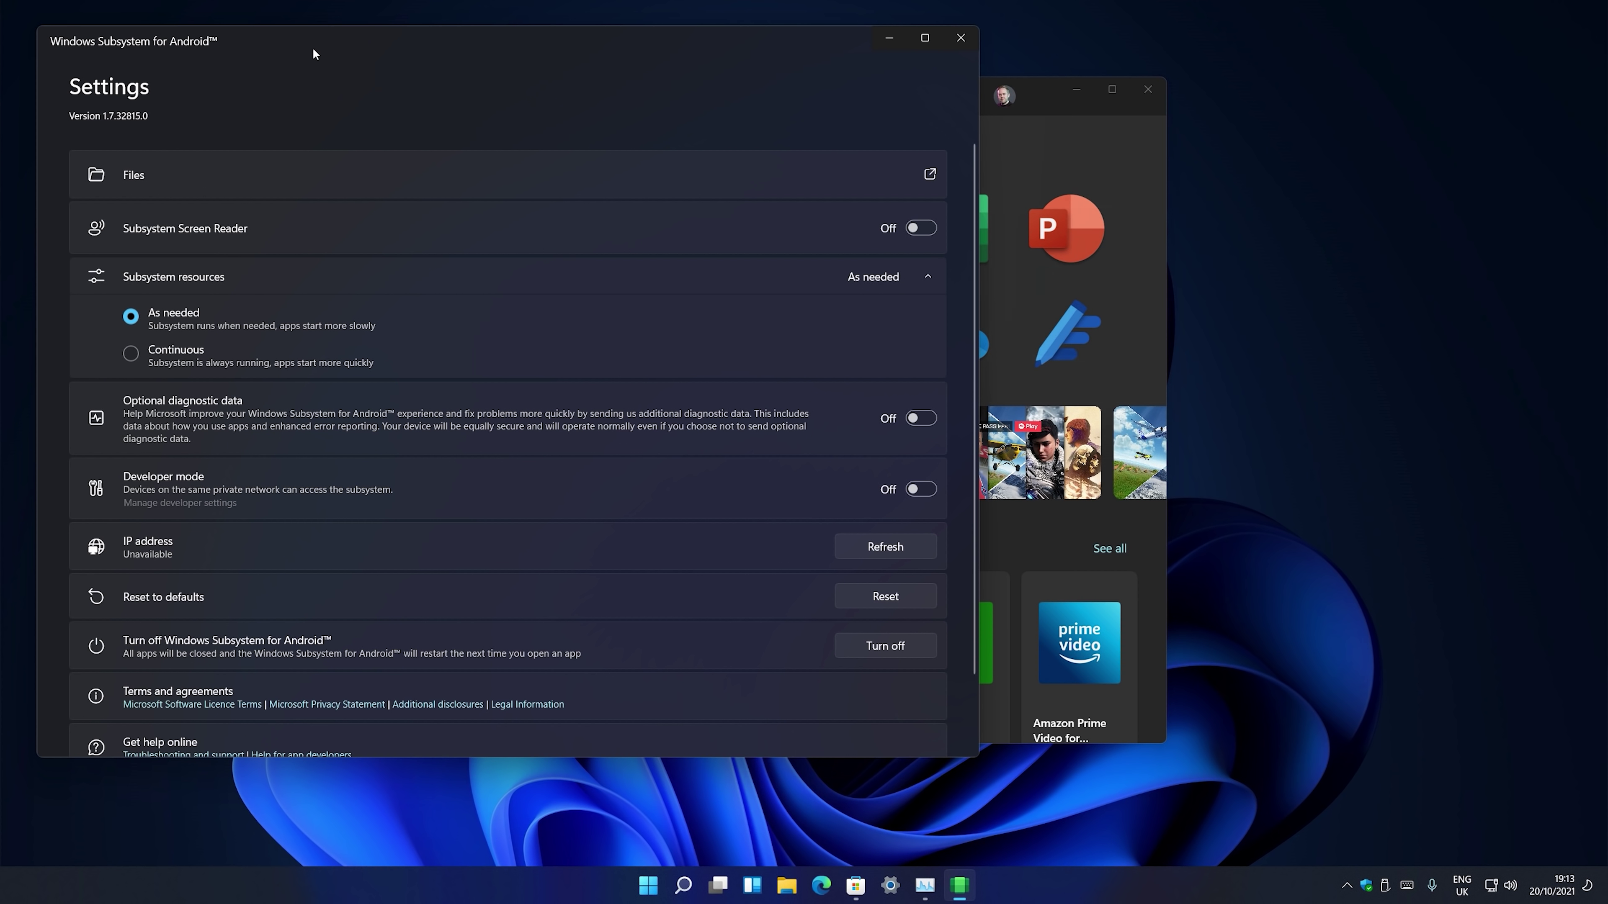
left_click_drag(313, 43, 387, 61)
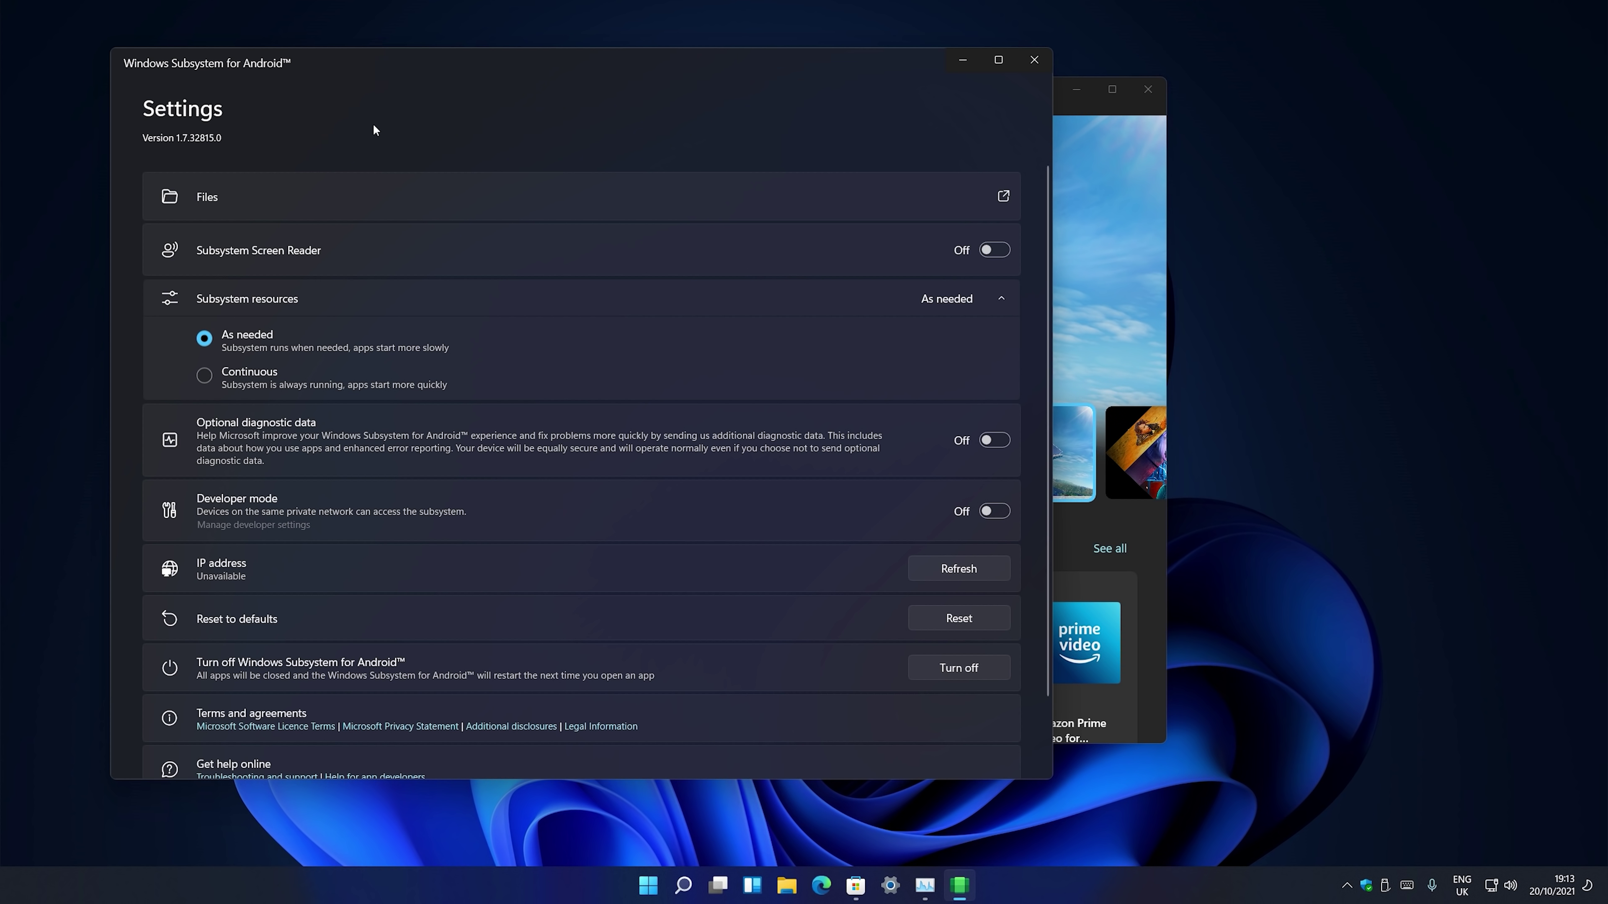
left_click_drag(368, 63, 452, 72)
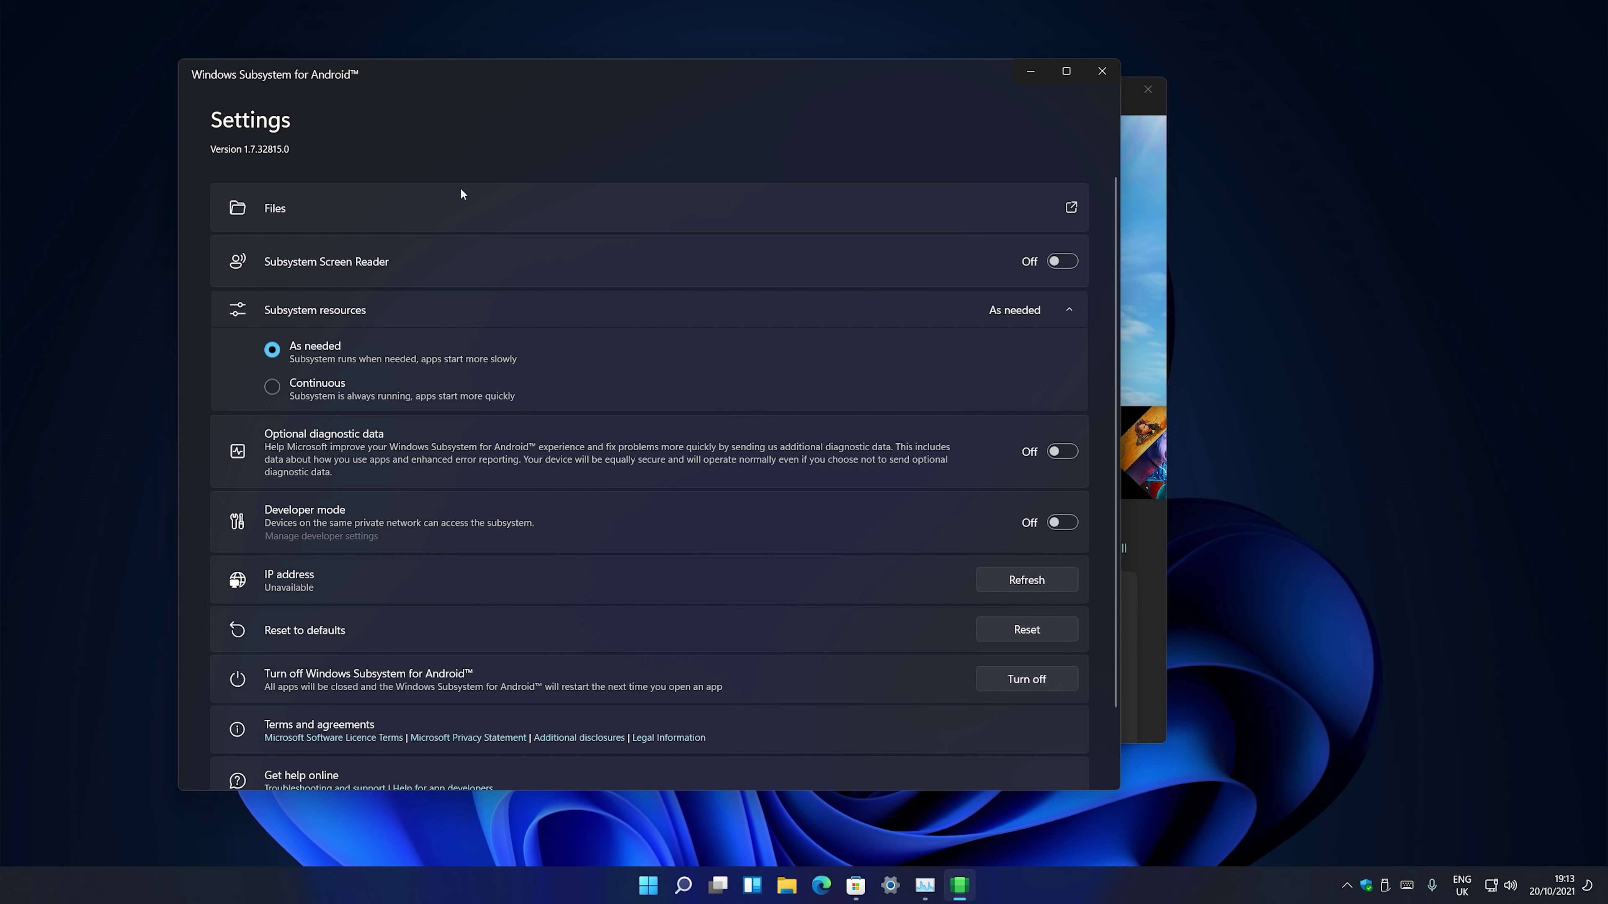
left_click(1079, 208)
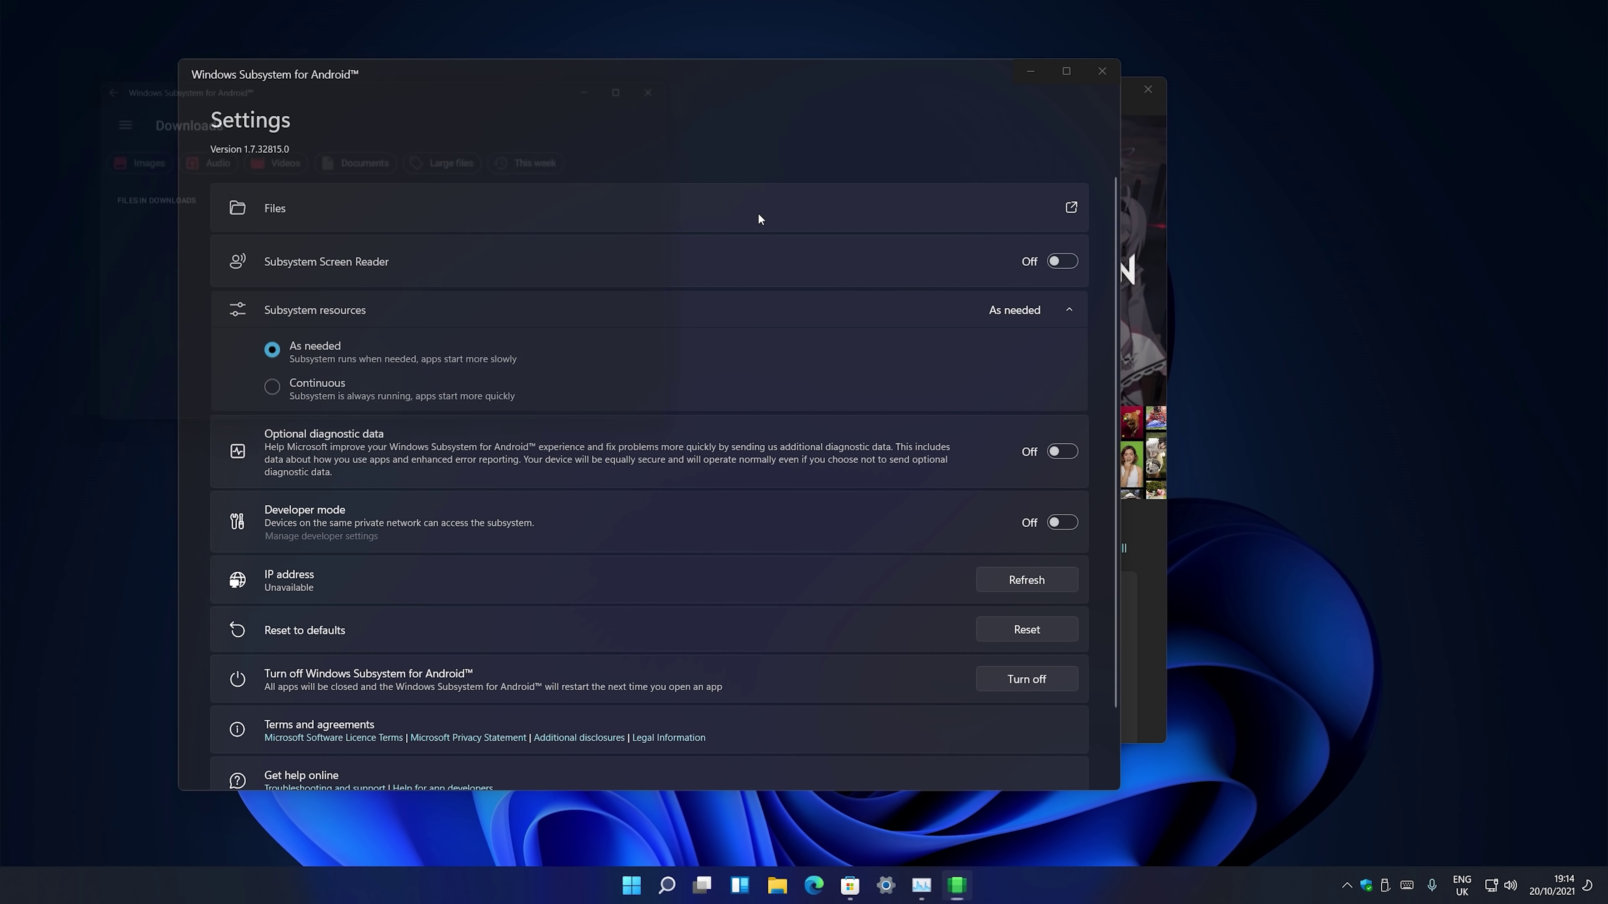
- Move the Android Files Downloads window right, open its navigation drawer, then close the Files window
left_click_drag(442, 83, 1020, 229)
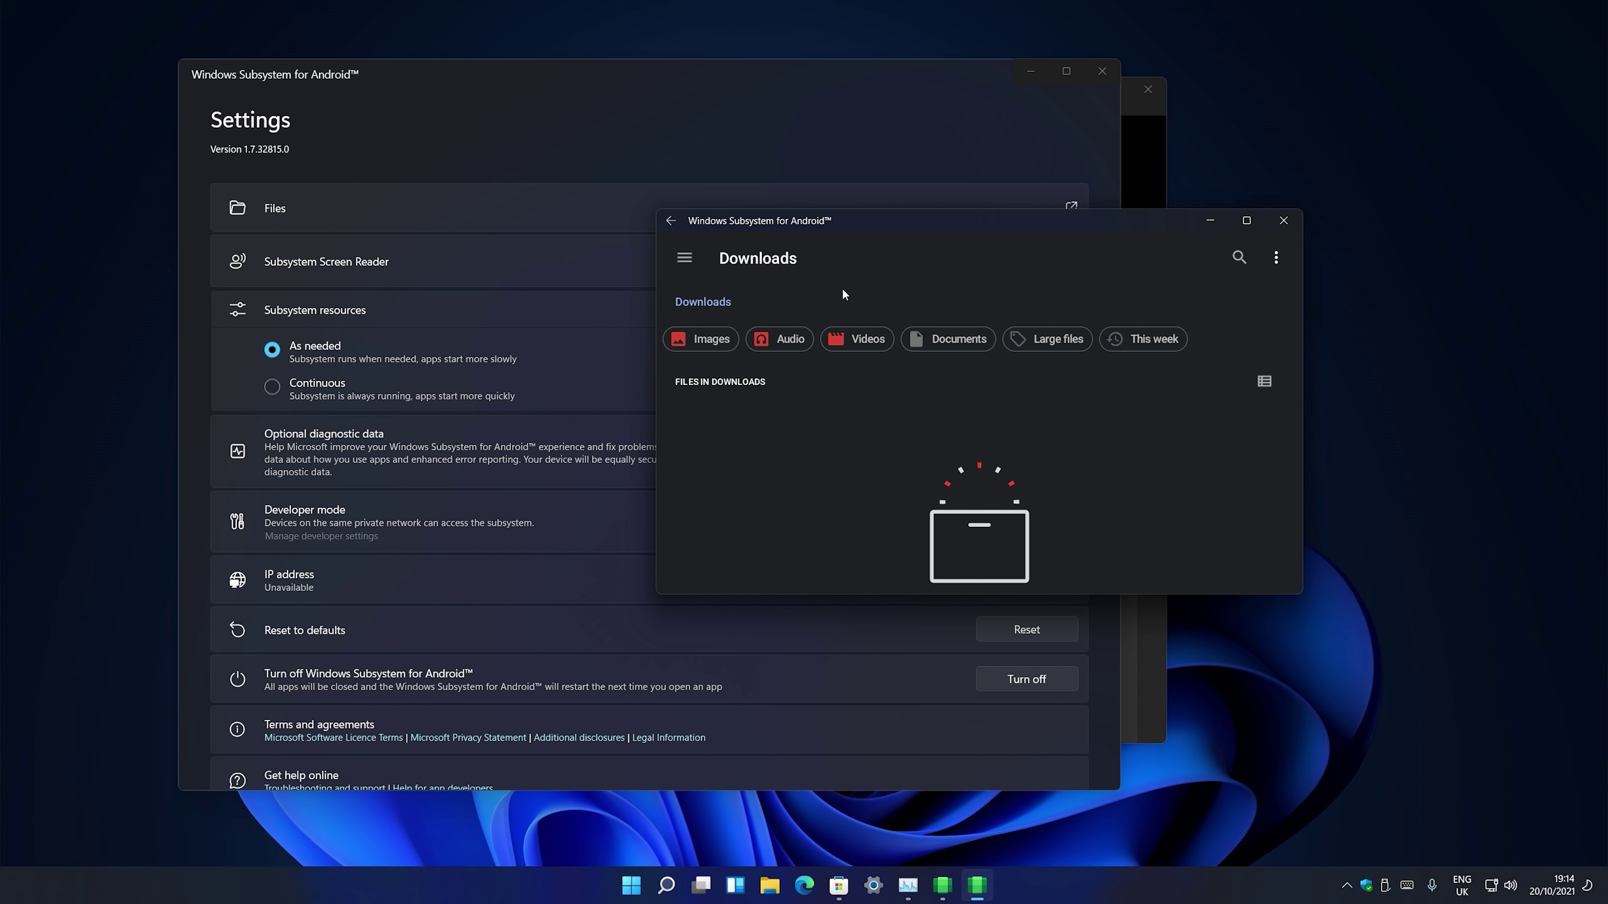
left_click_drag(891, 228, 1092, 267)
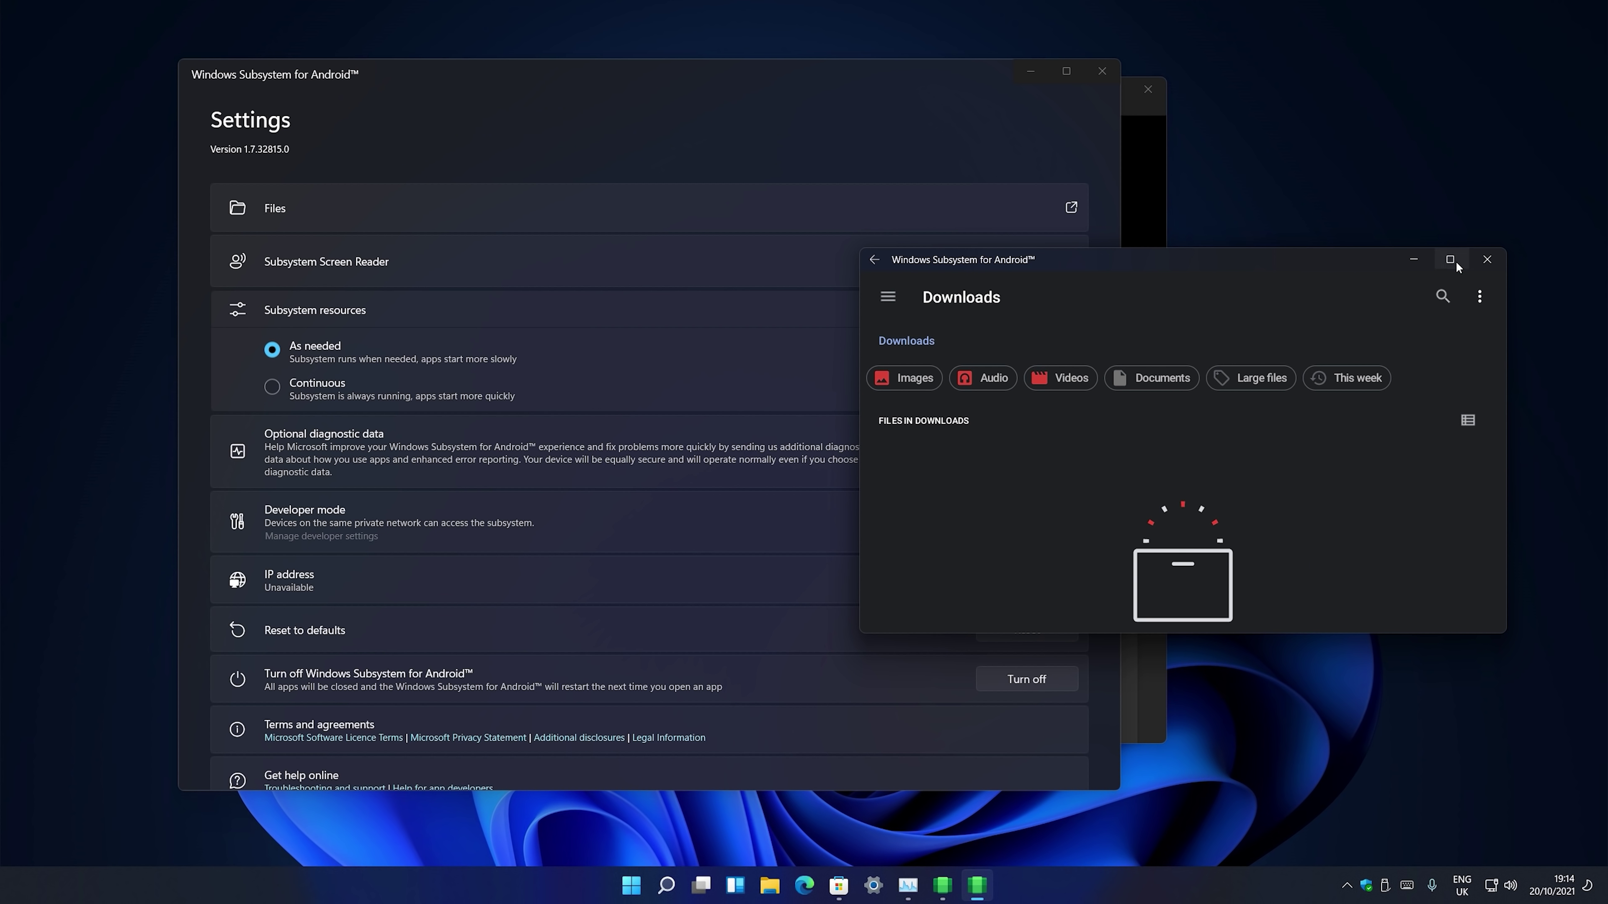
left_click(887, 297)
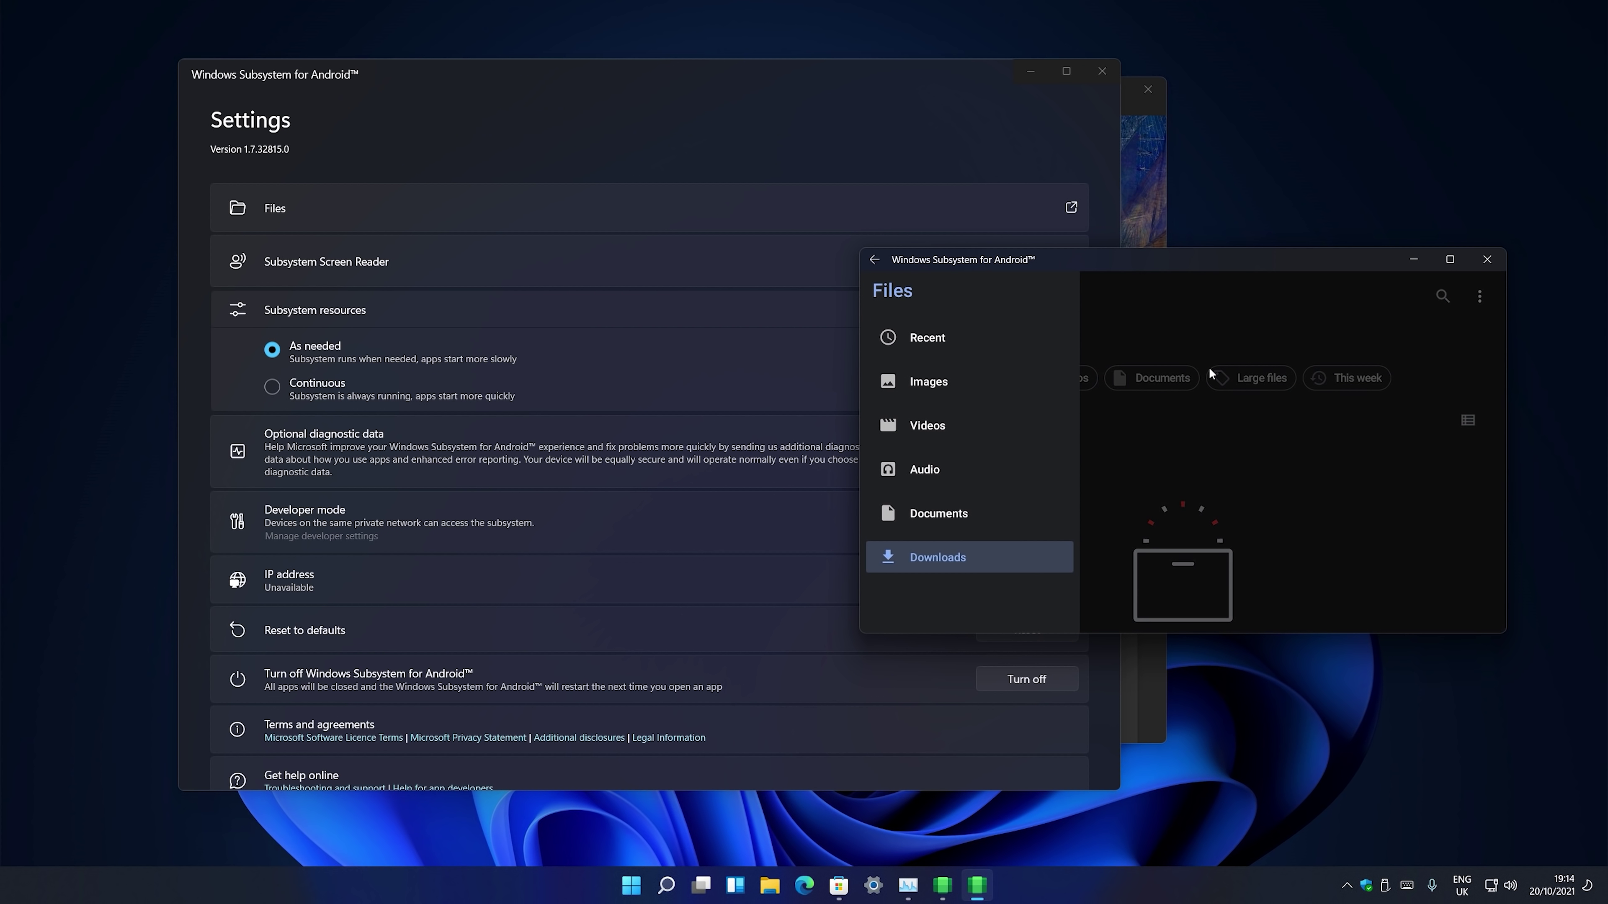
left_click(1489, 261)
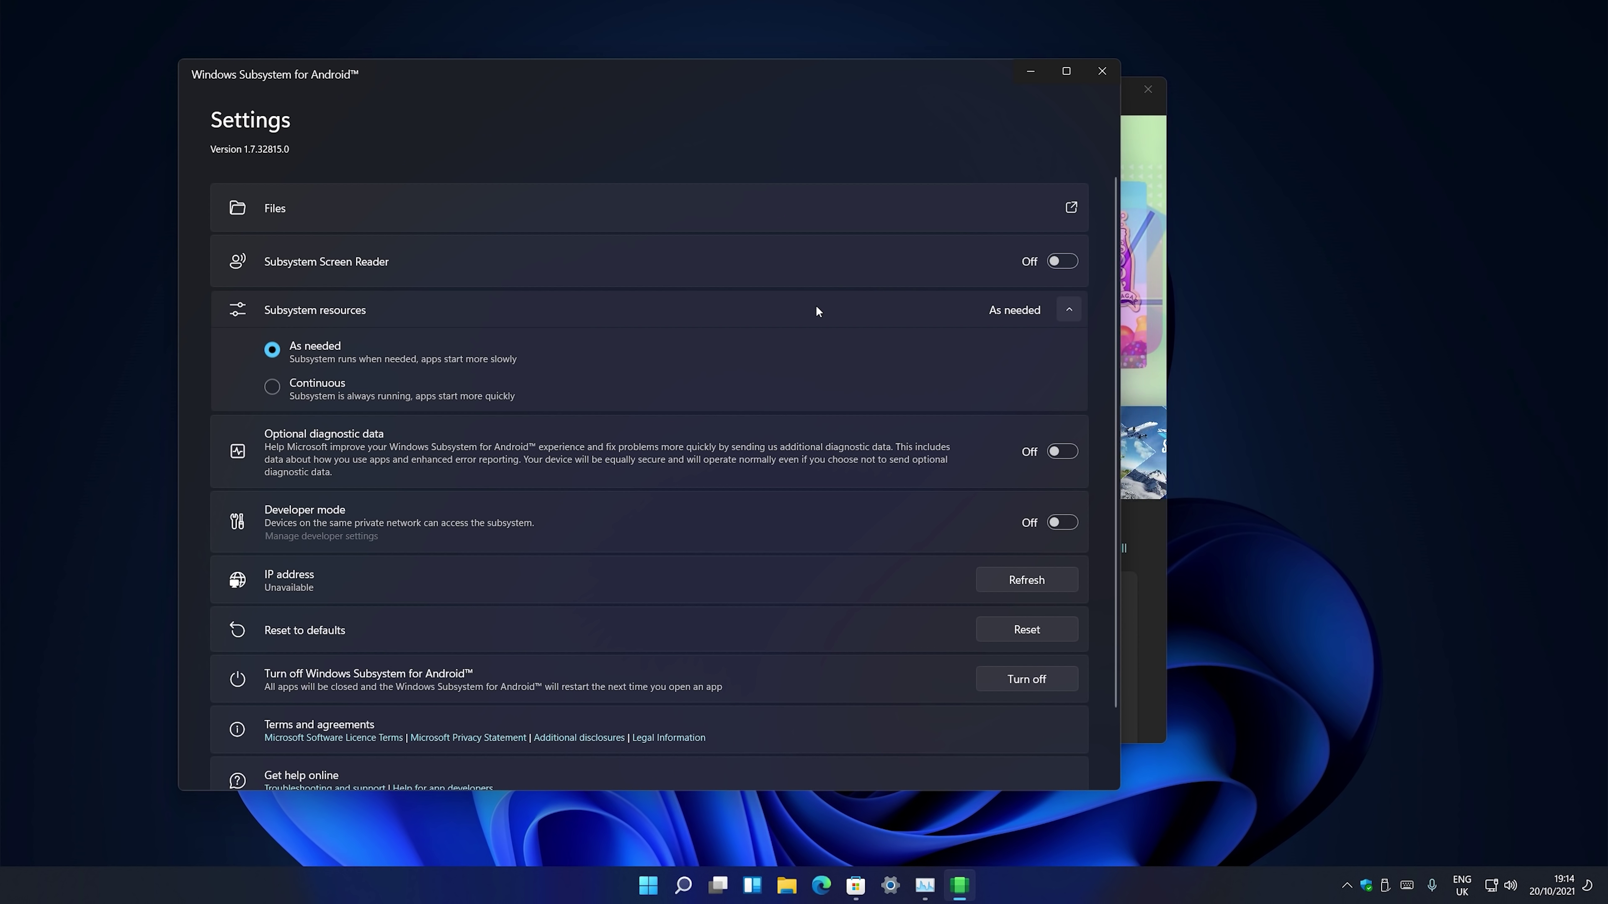
- Minimise WSA Settings and open Amazon Appstore's All Apps page centred on the screen
left_click(1031, 72)
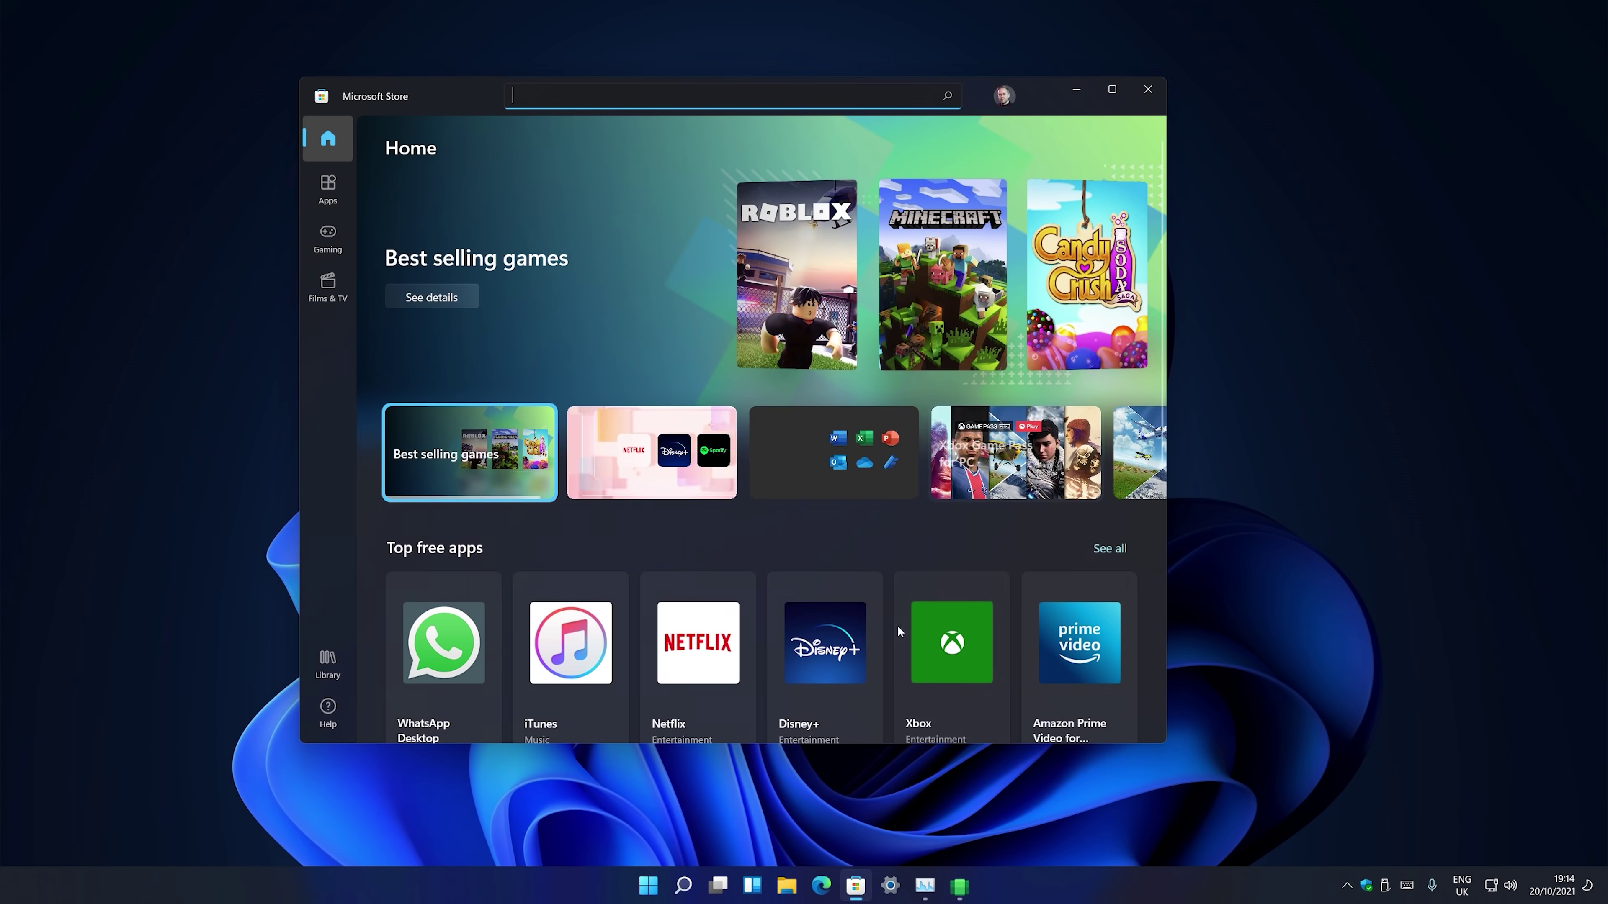
key("super")
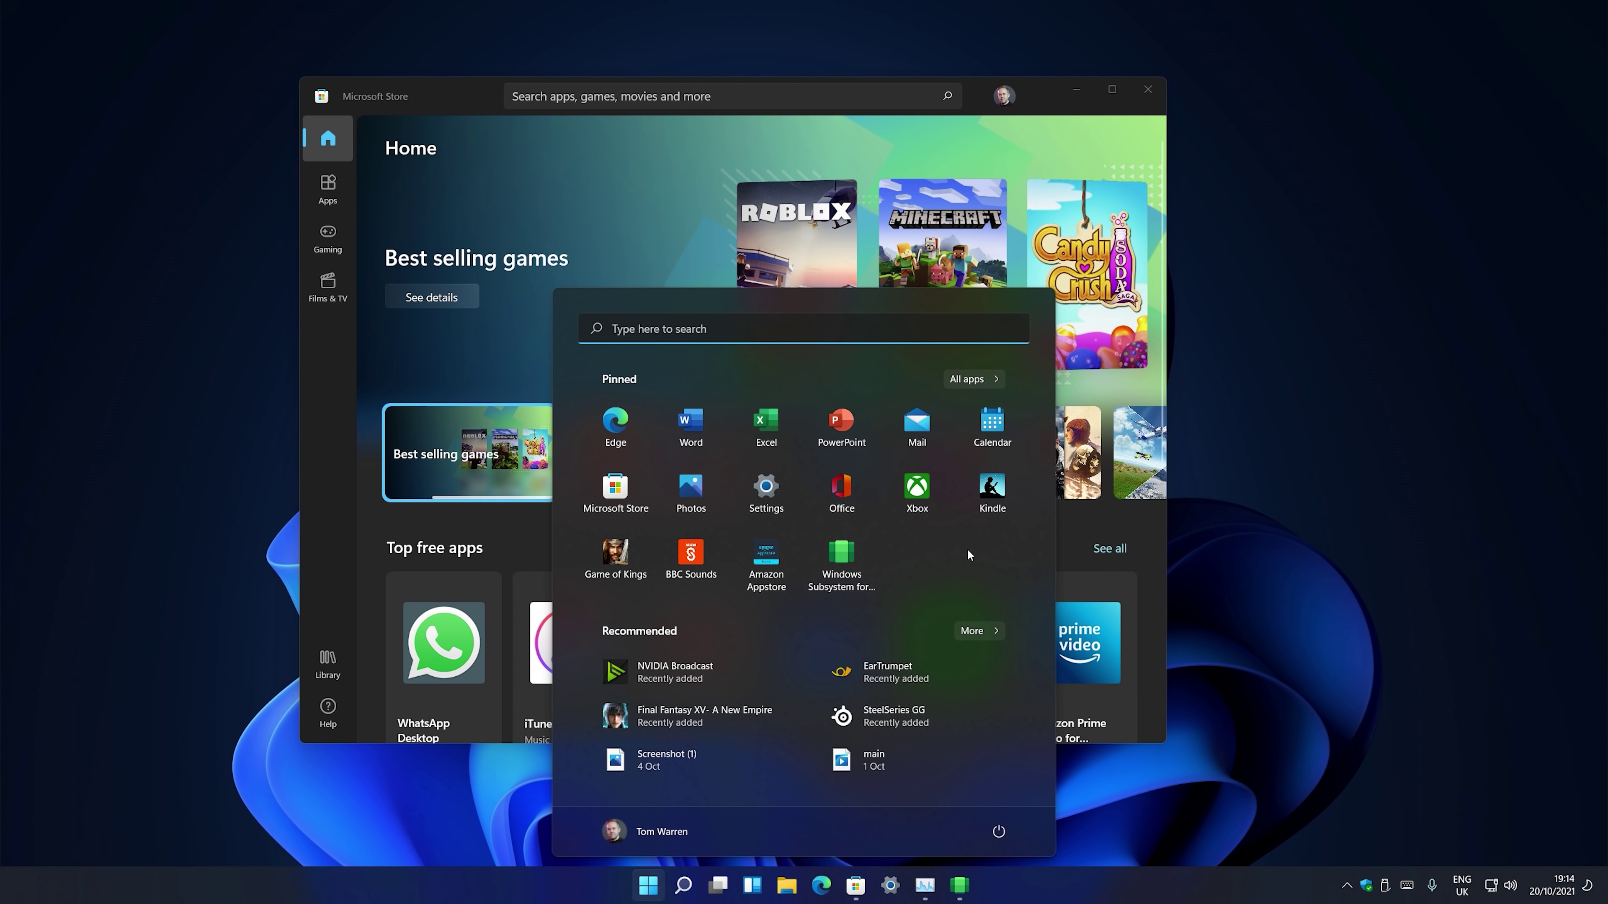
left_click(766, 563)
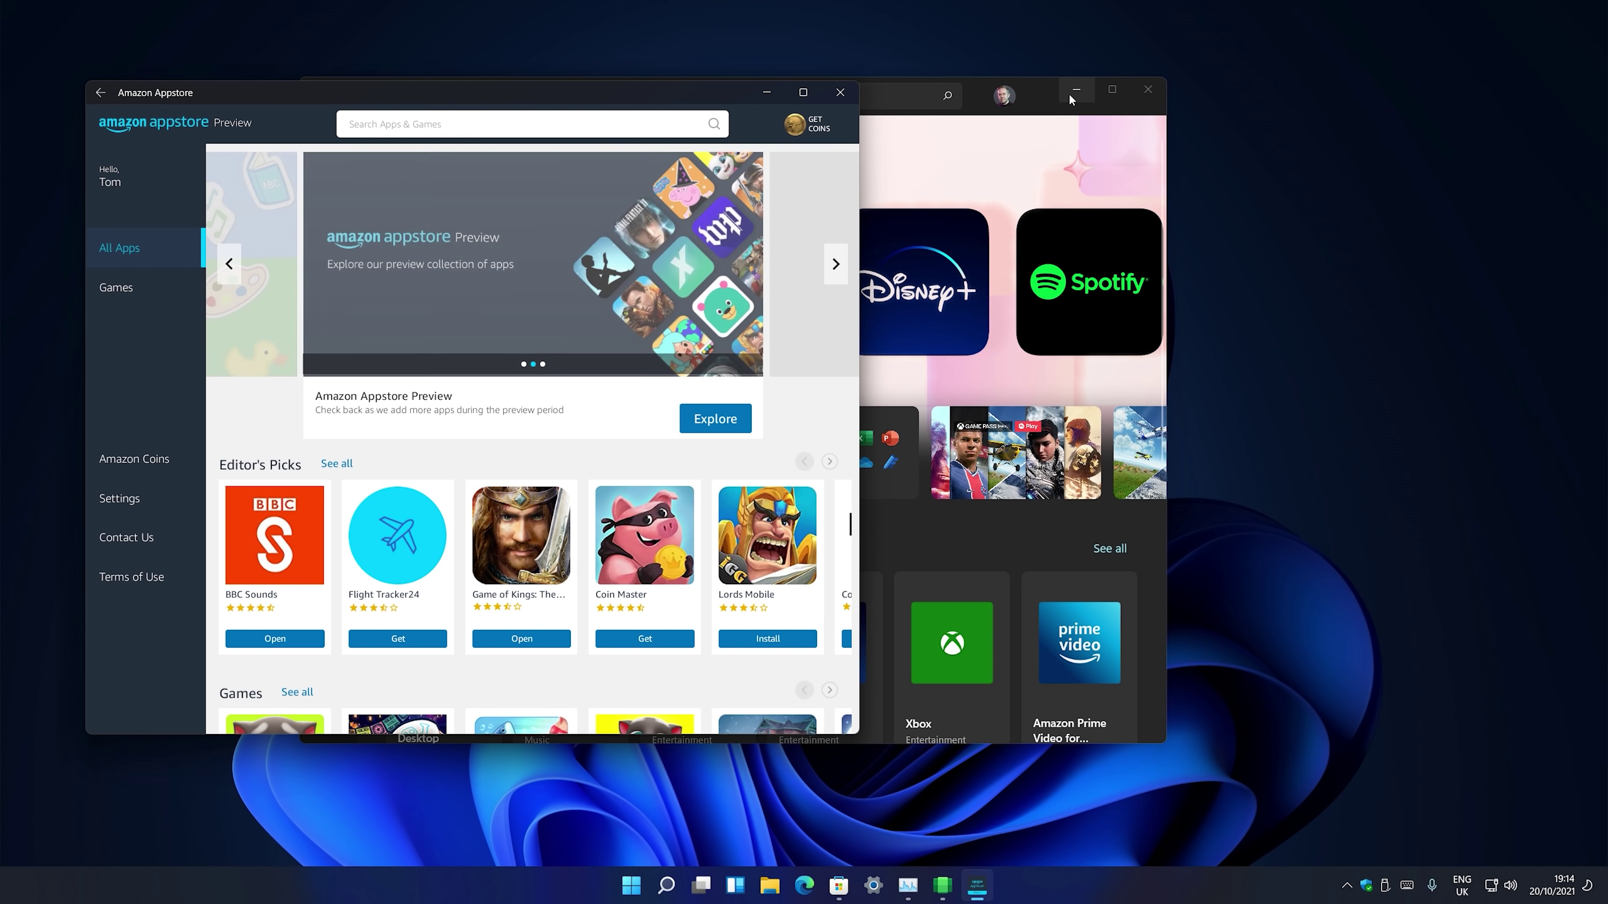
left_click_drag(339, 98, 580, 120)
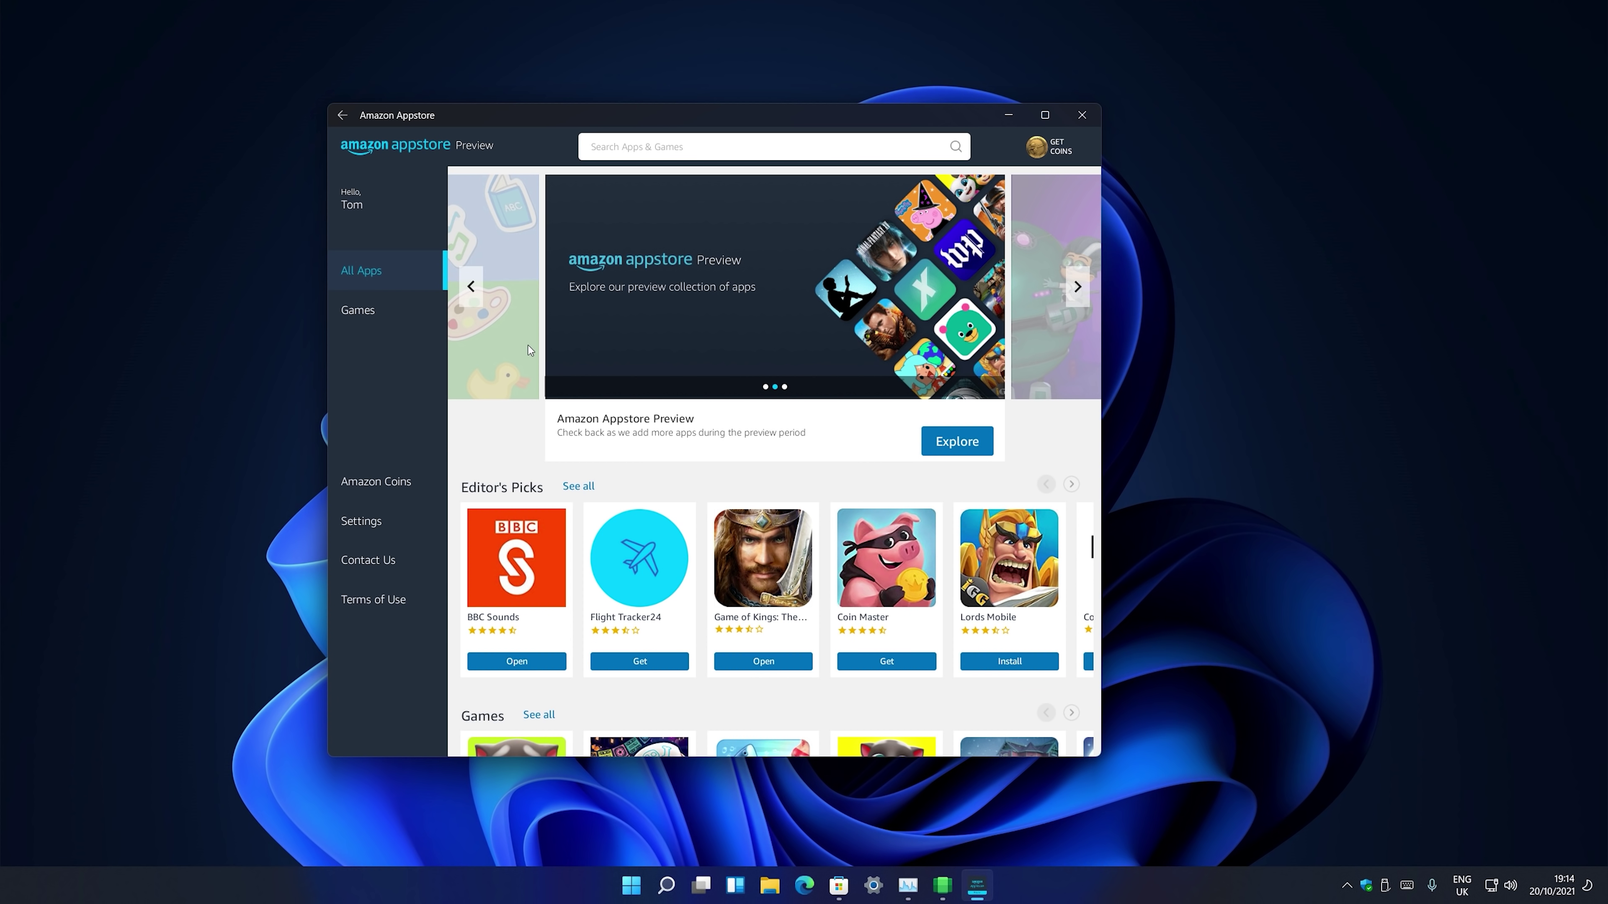
left_click(618, 148)
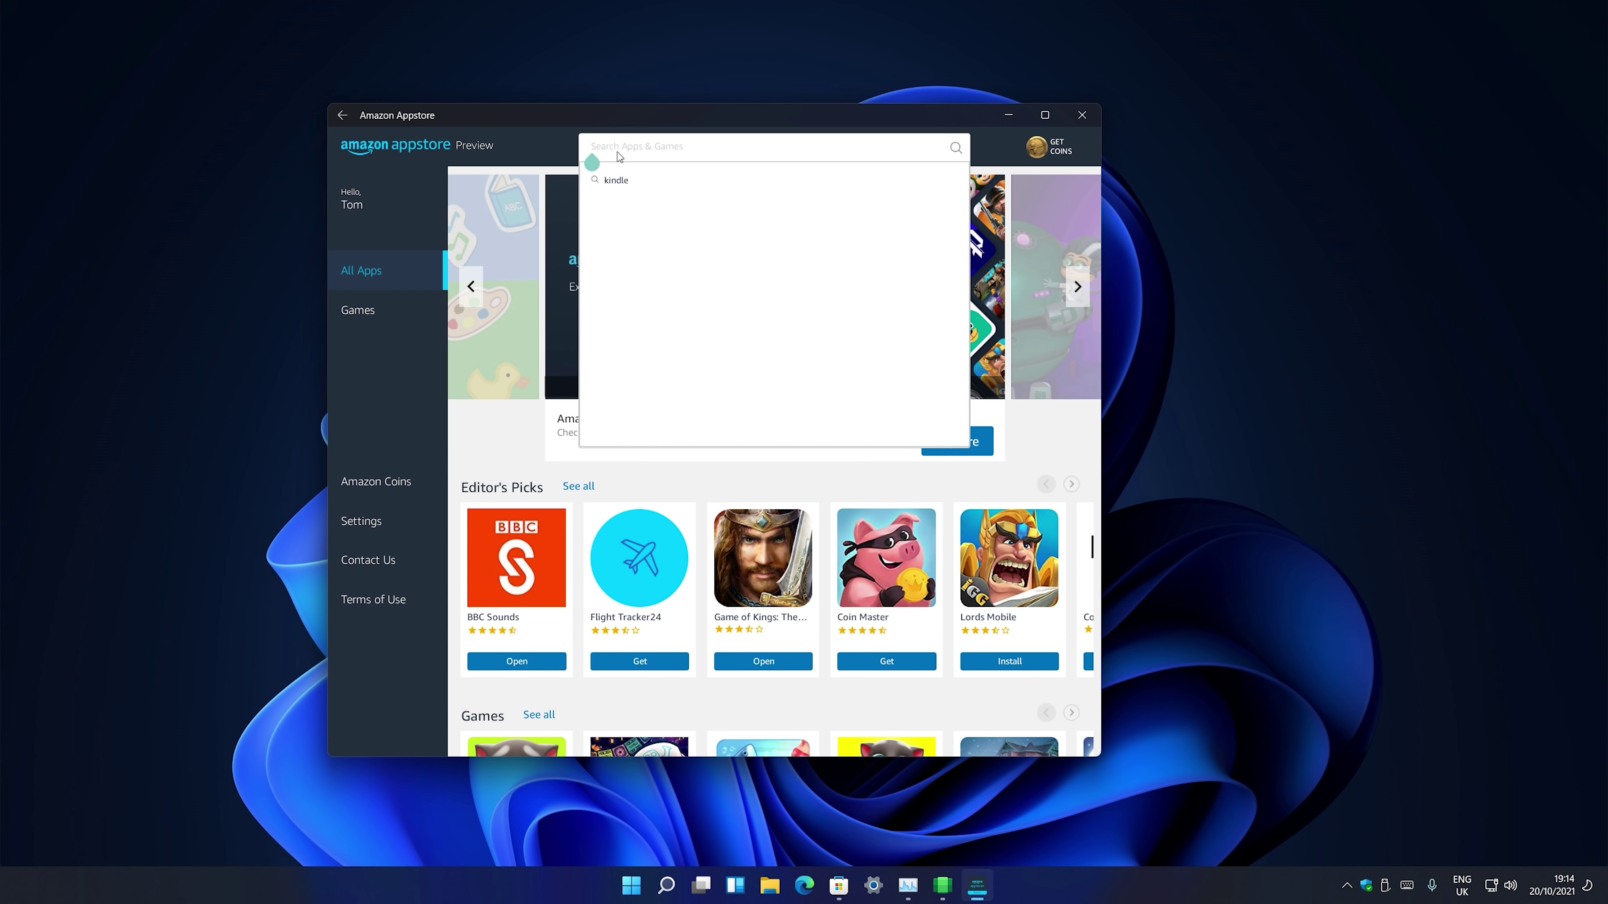
- Search the Appstore for 'minecraft', then return to All Apps and open the Games section
type("minecraft")
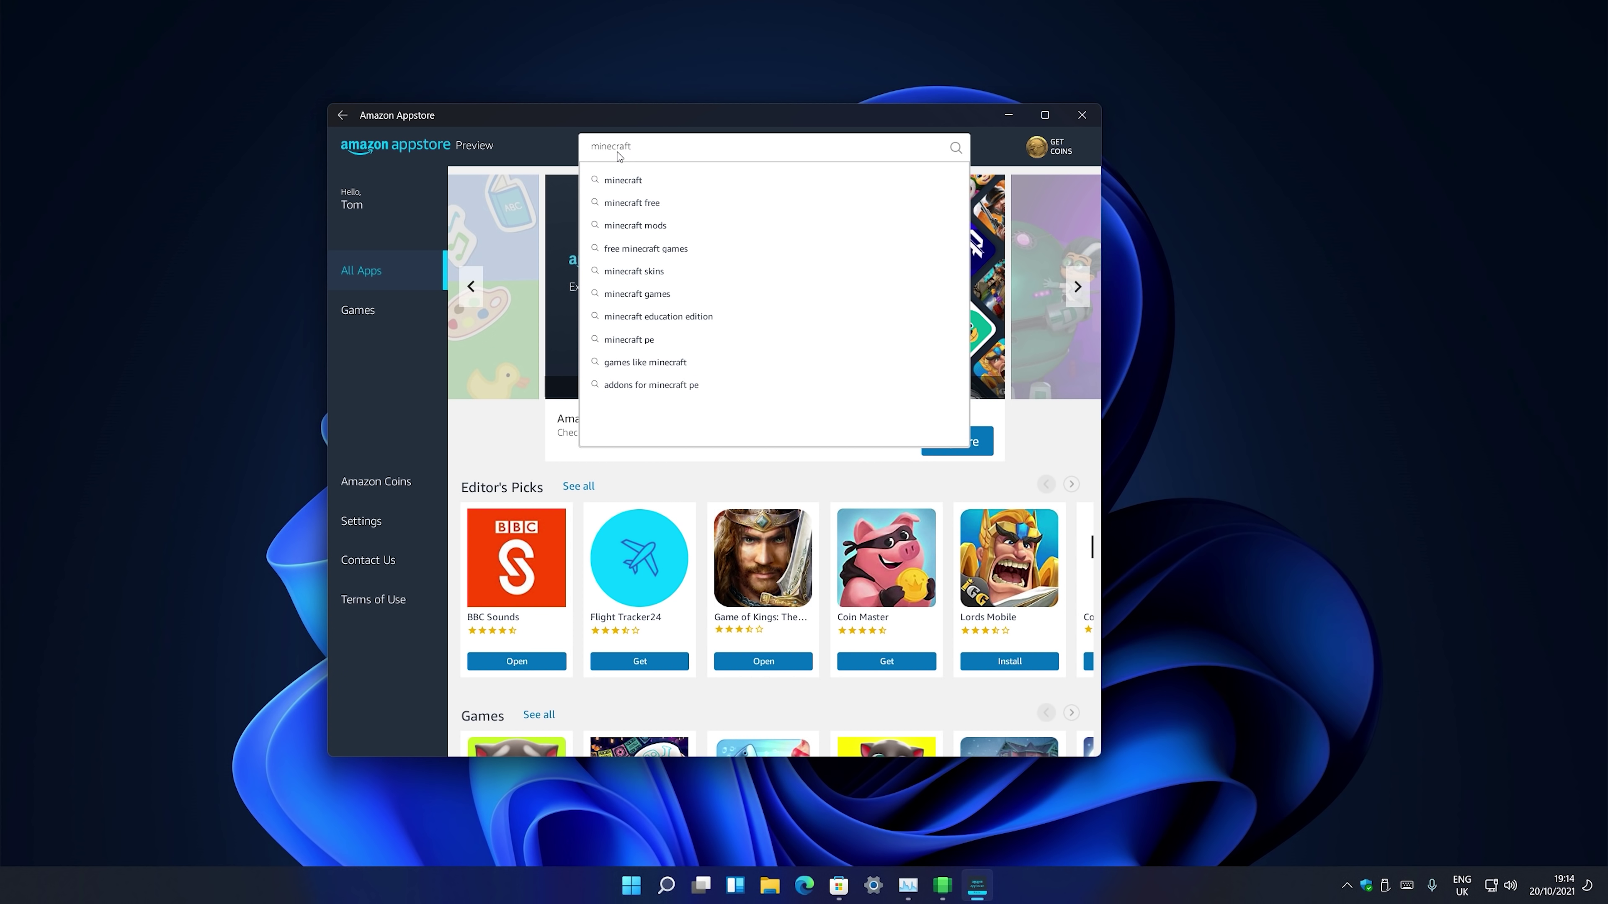
key("Return")
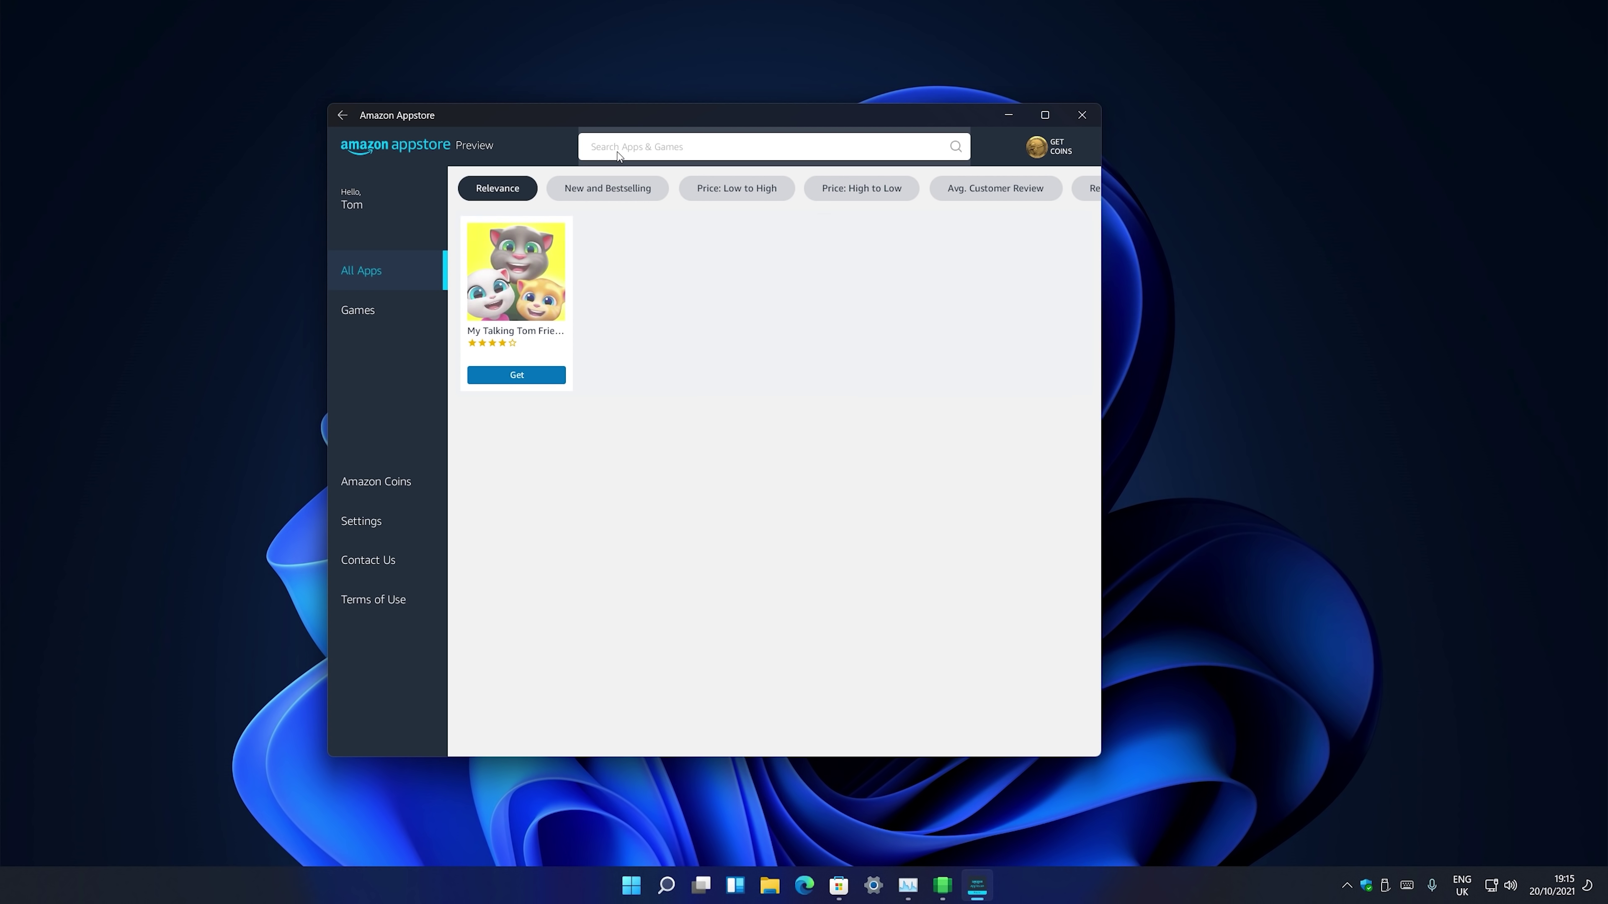
left_click(383, 284)
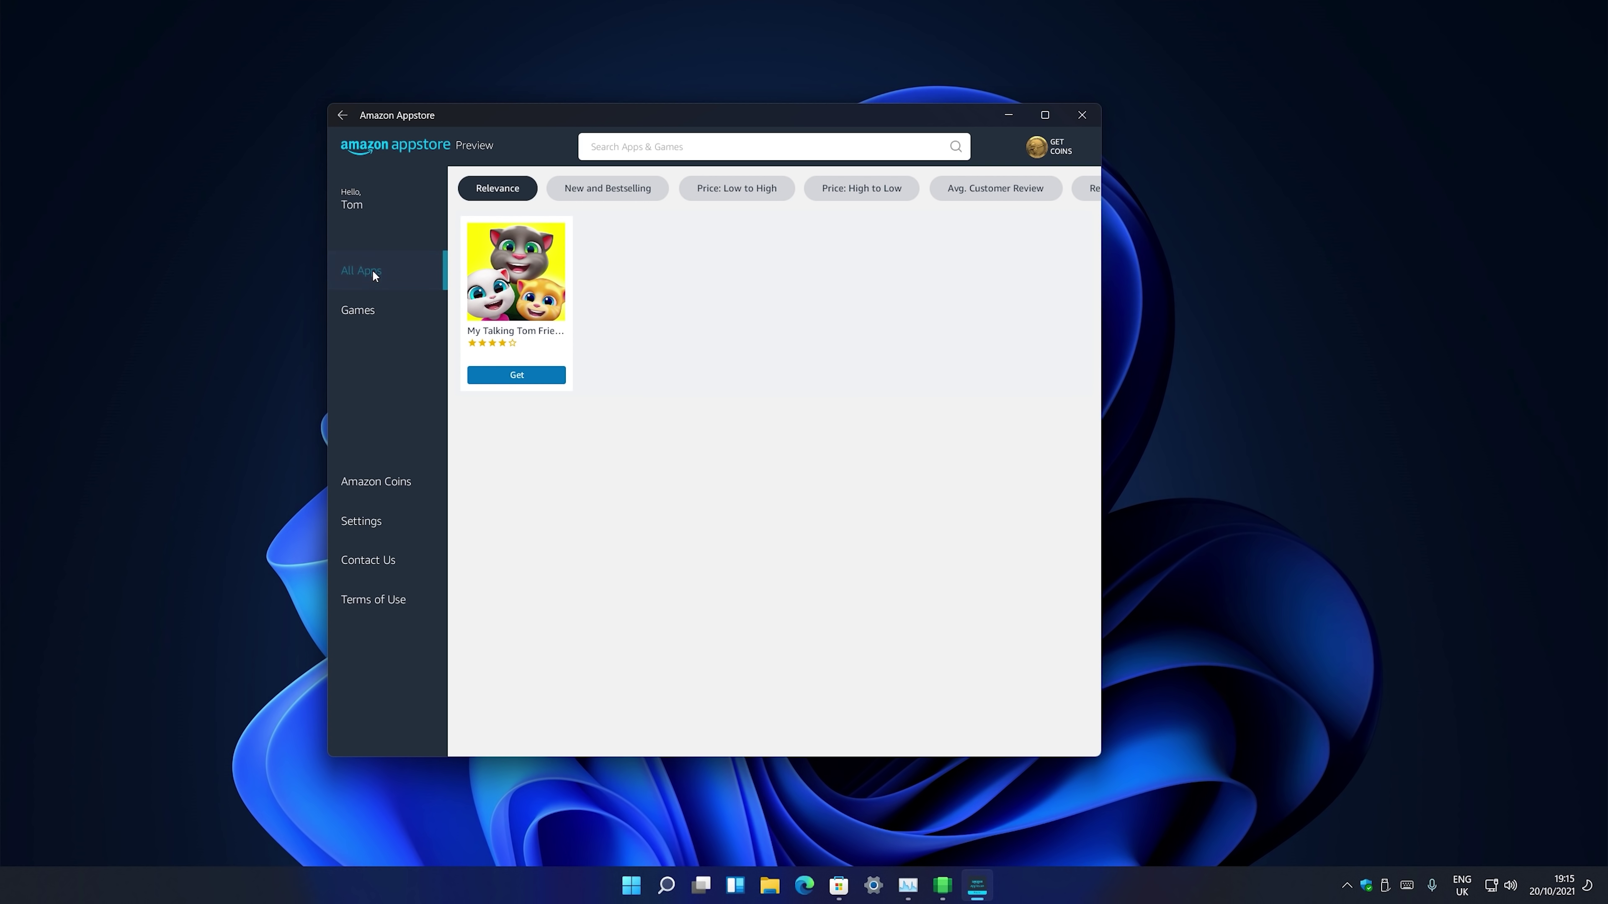
scroll(690, 475, "down", 1)
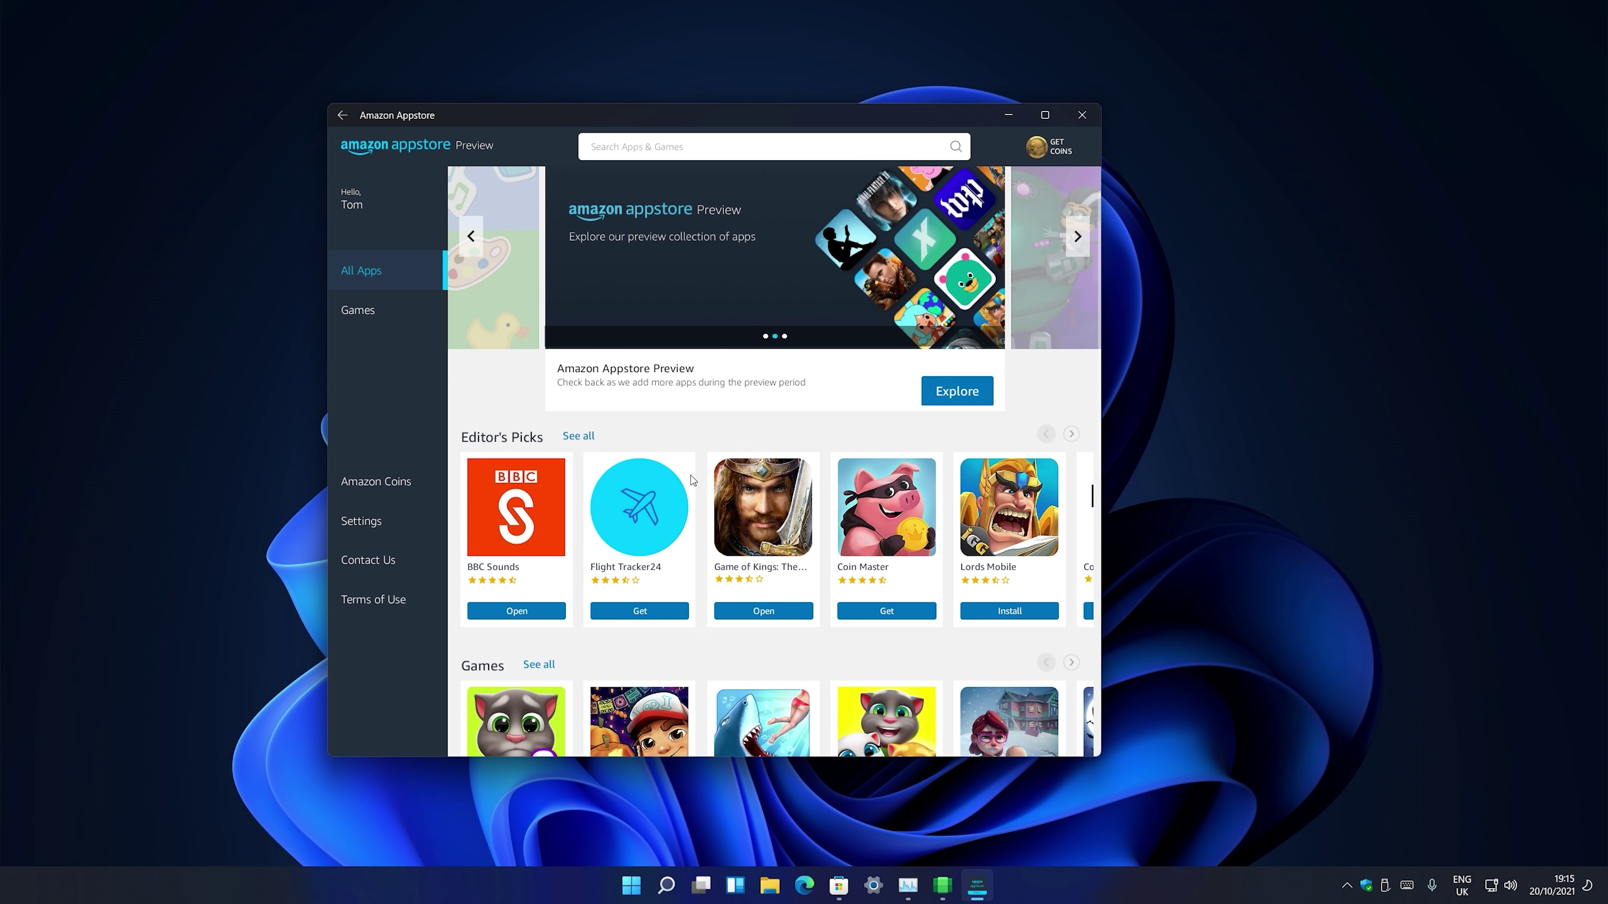
left_click(357, 310)
- Launch Kindle from Start, then enlarge its window and move it up and left
key("super")
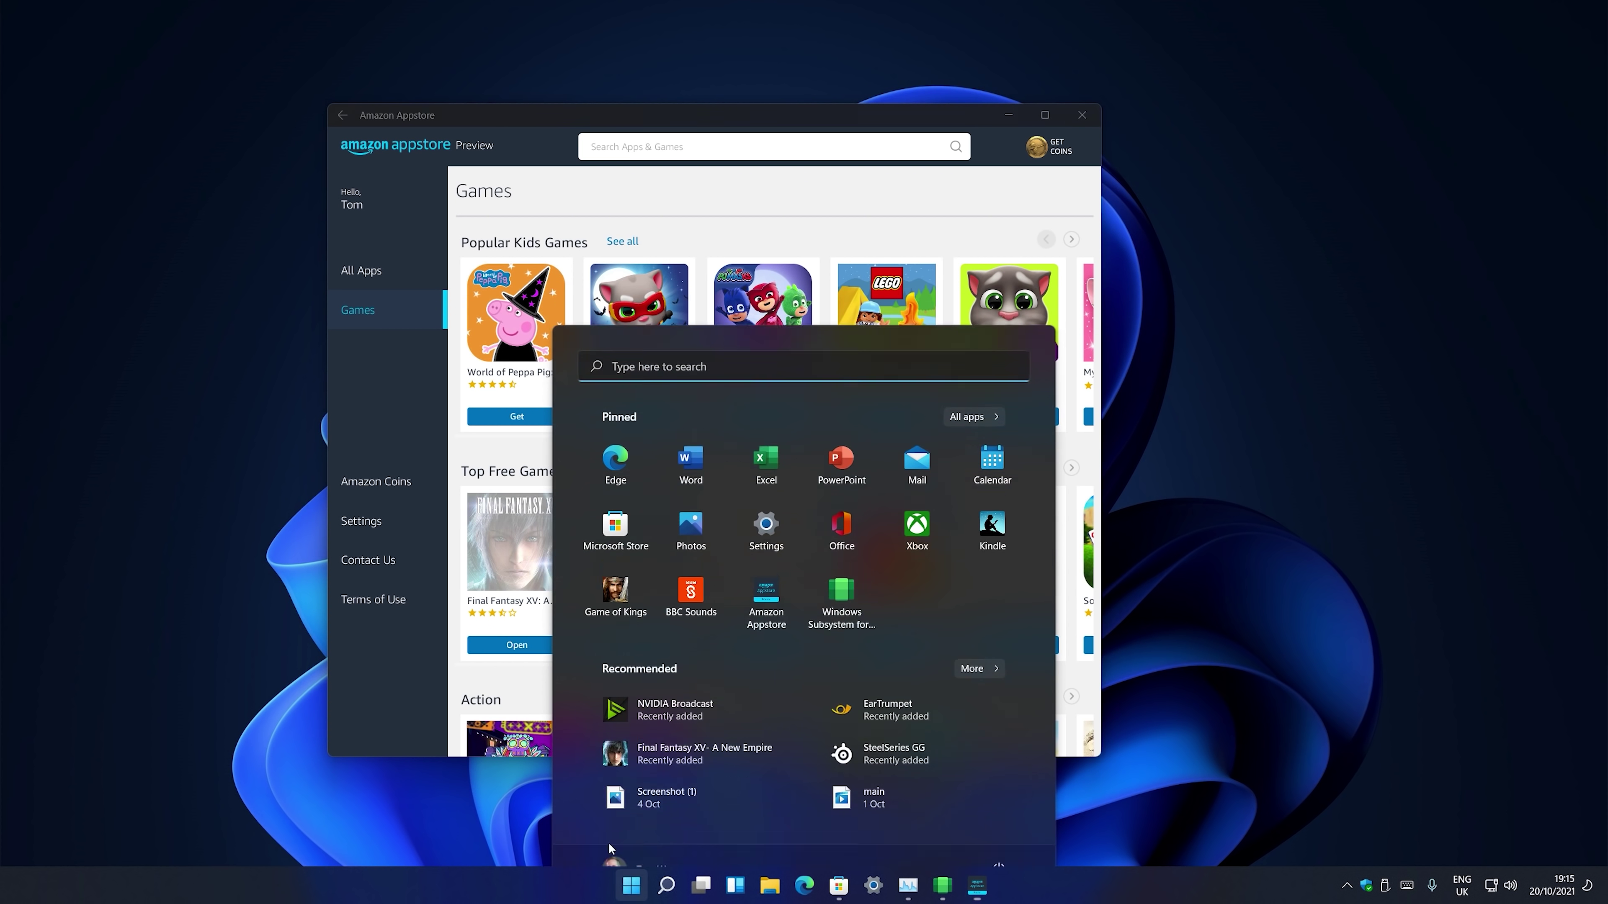
left_click(992, 488)
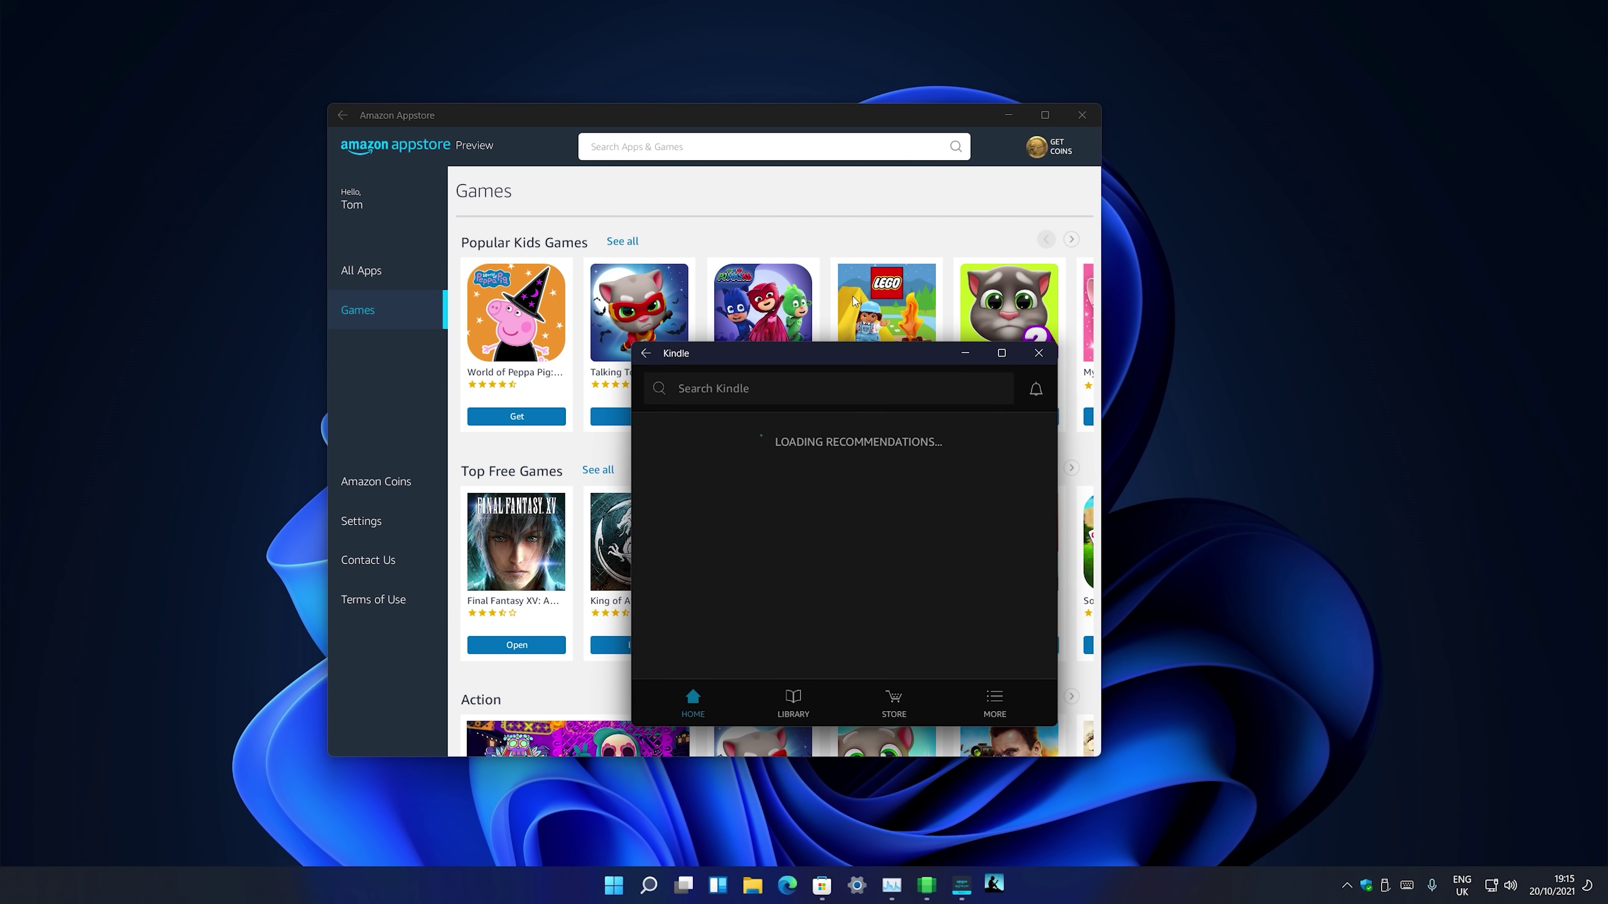
left_click(1018, 116)
left_click_drag(873, 359, 926, 208)
left_click_drag(1110, 595, 1328, 786)
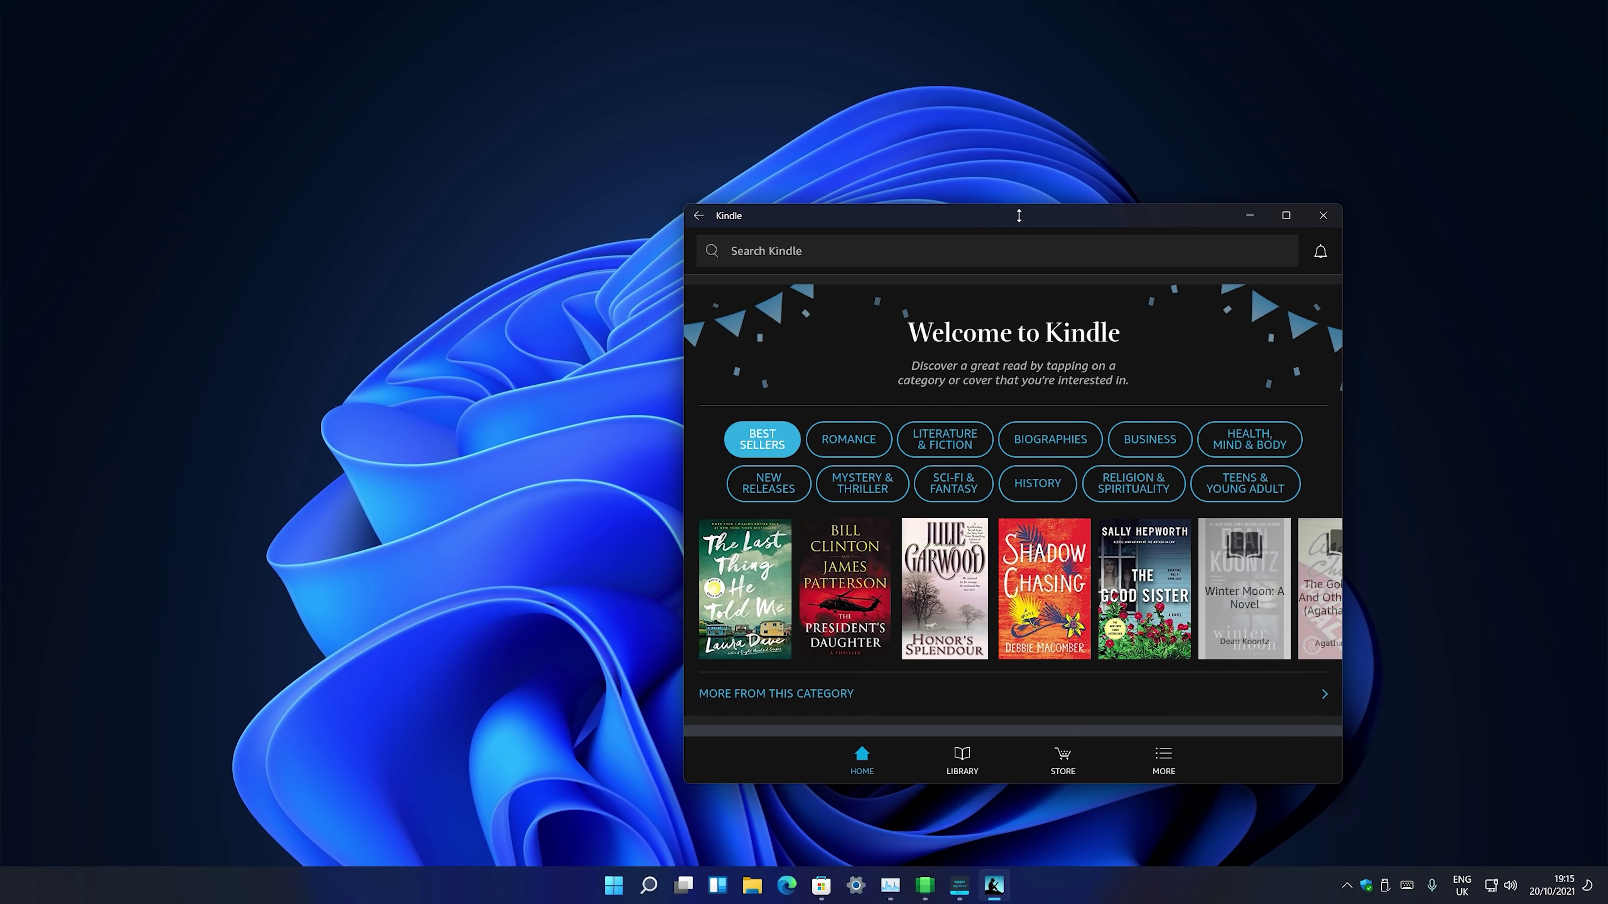
left_click_drag(1015, 212, 605, 135)
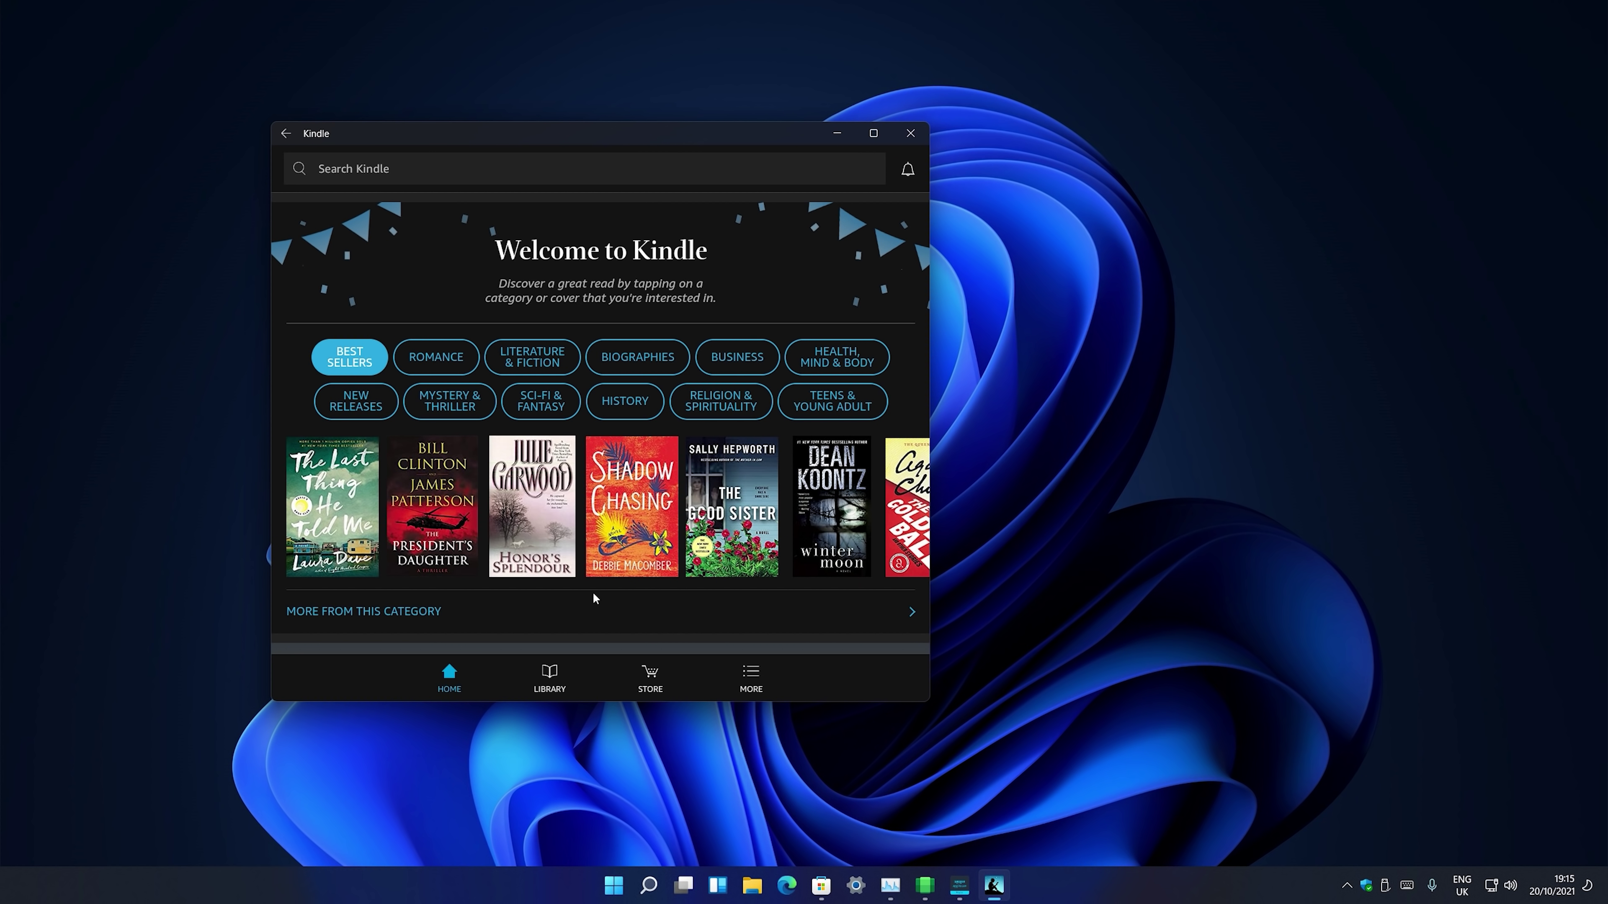
- View Kindle's empty library, go back to the welcome page, move the window left, and minimise it
left_click(549, 678)
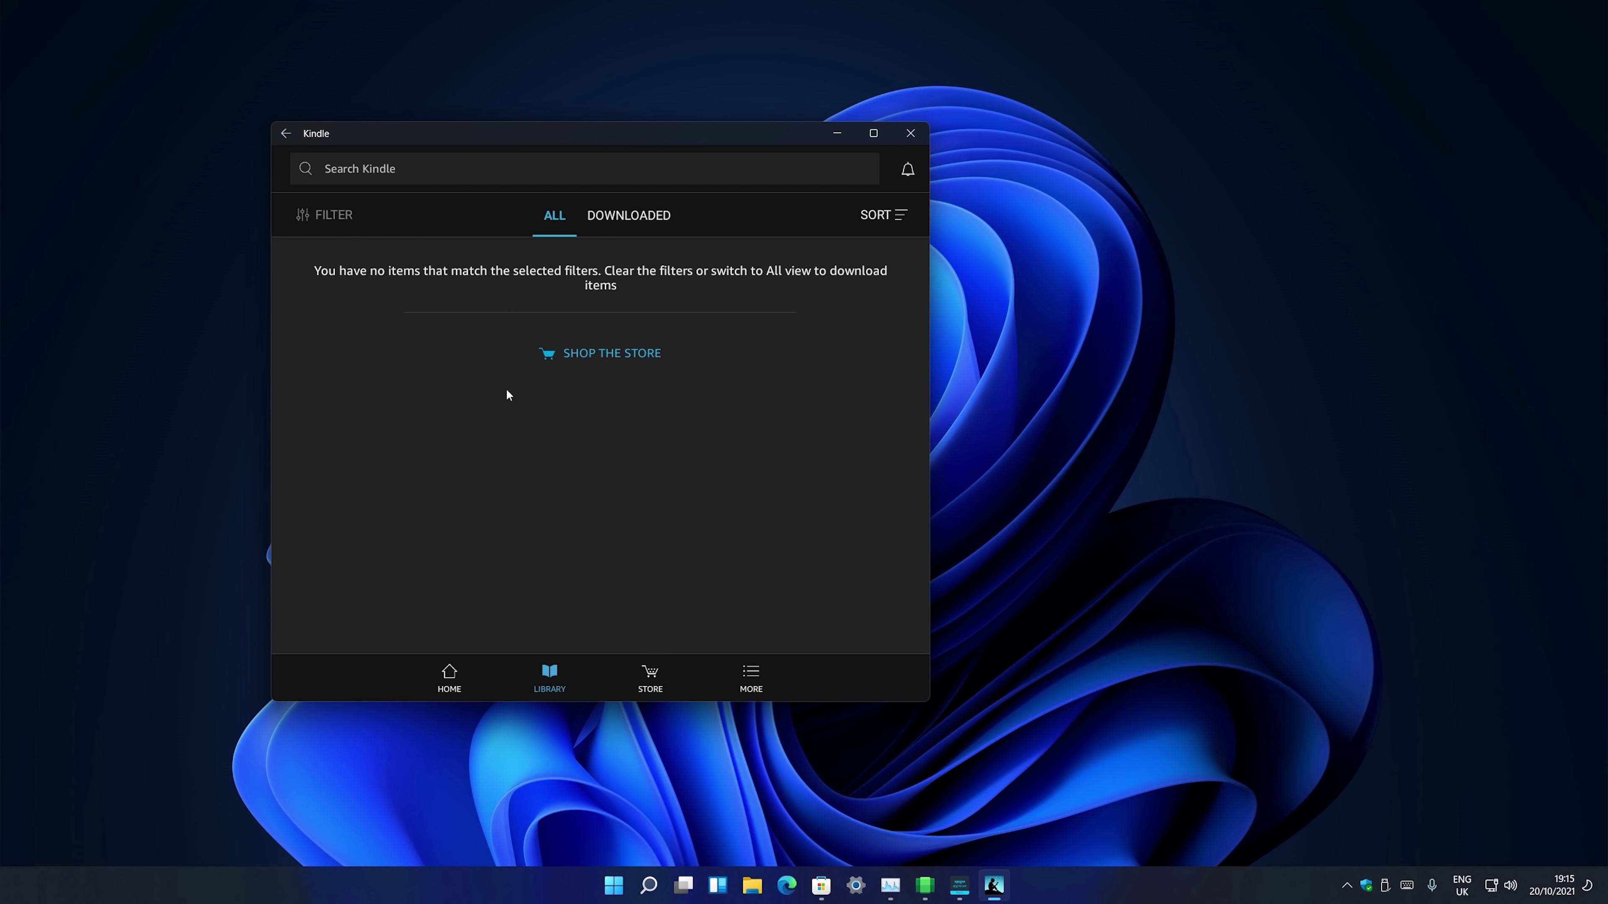
left_click(449, 676)
left_click_drag(636, 135, 735, 125)
left_click_drag(842, 134, 562, 168)
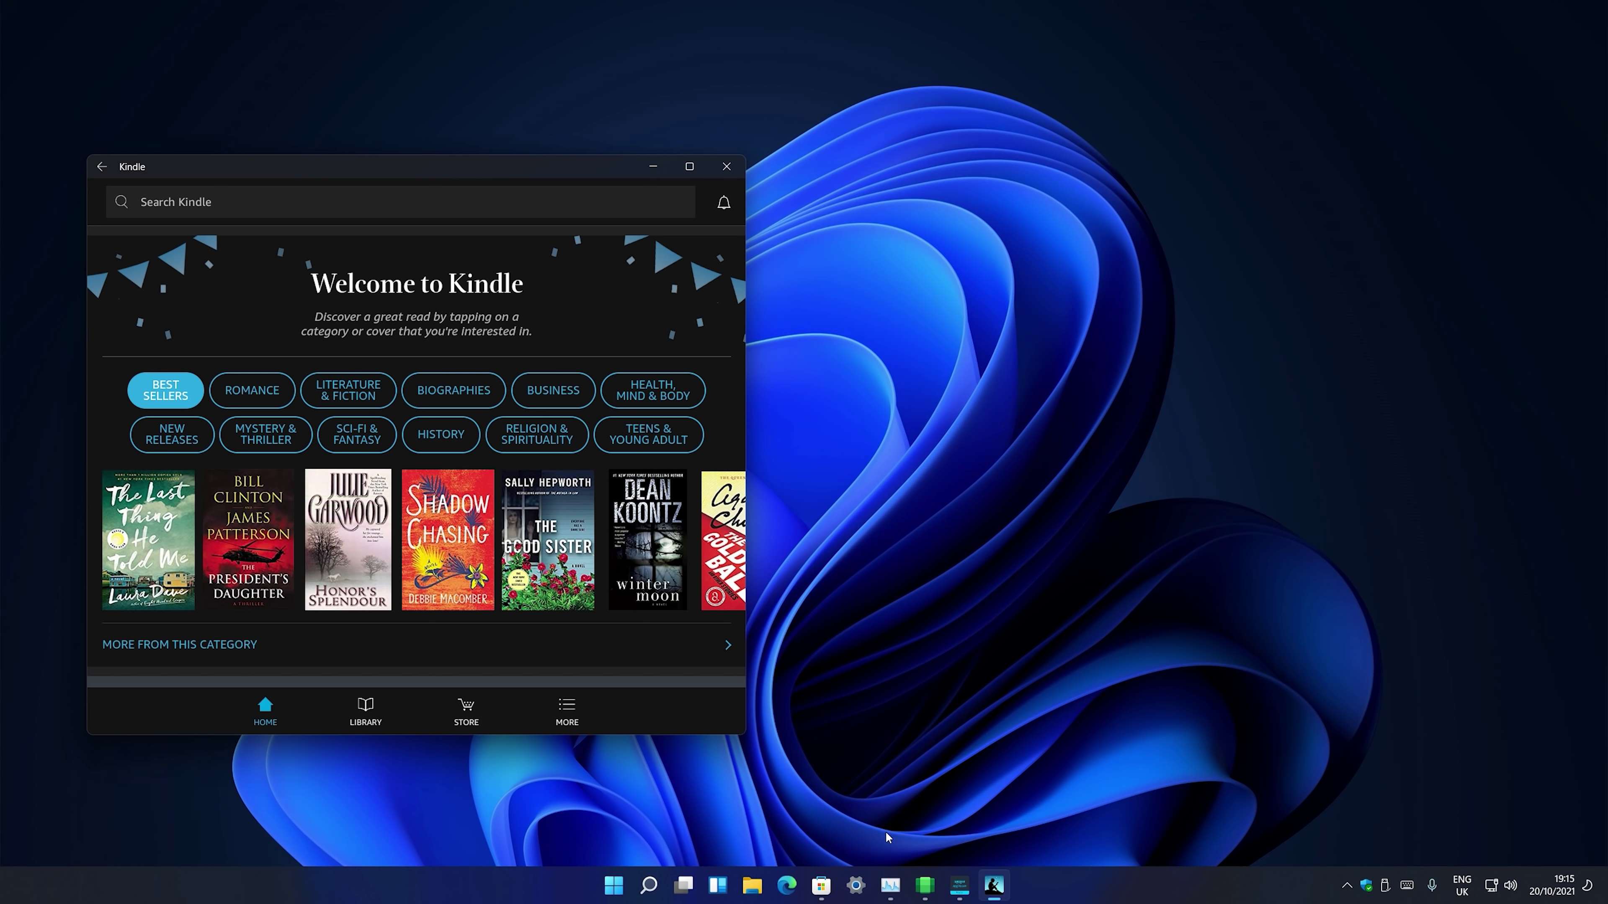
left_click(1002, 885)
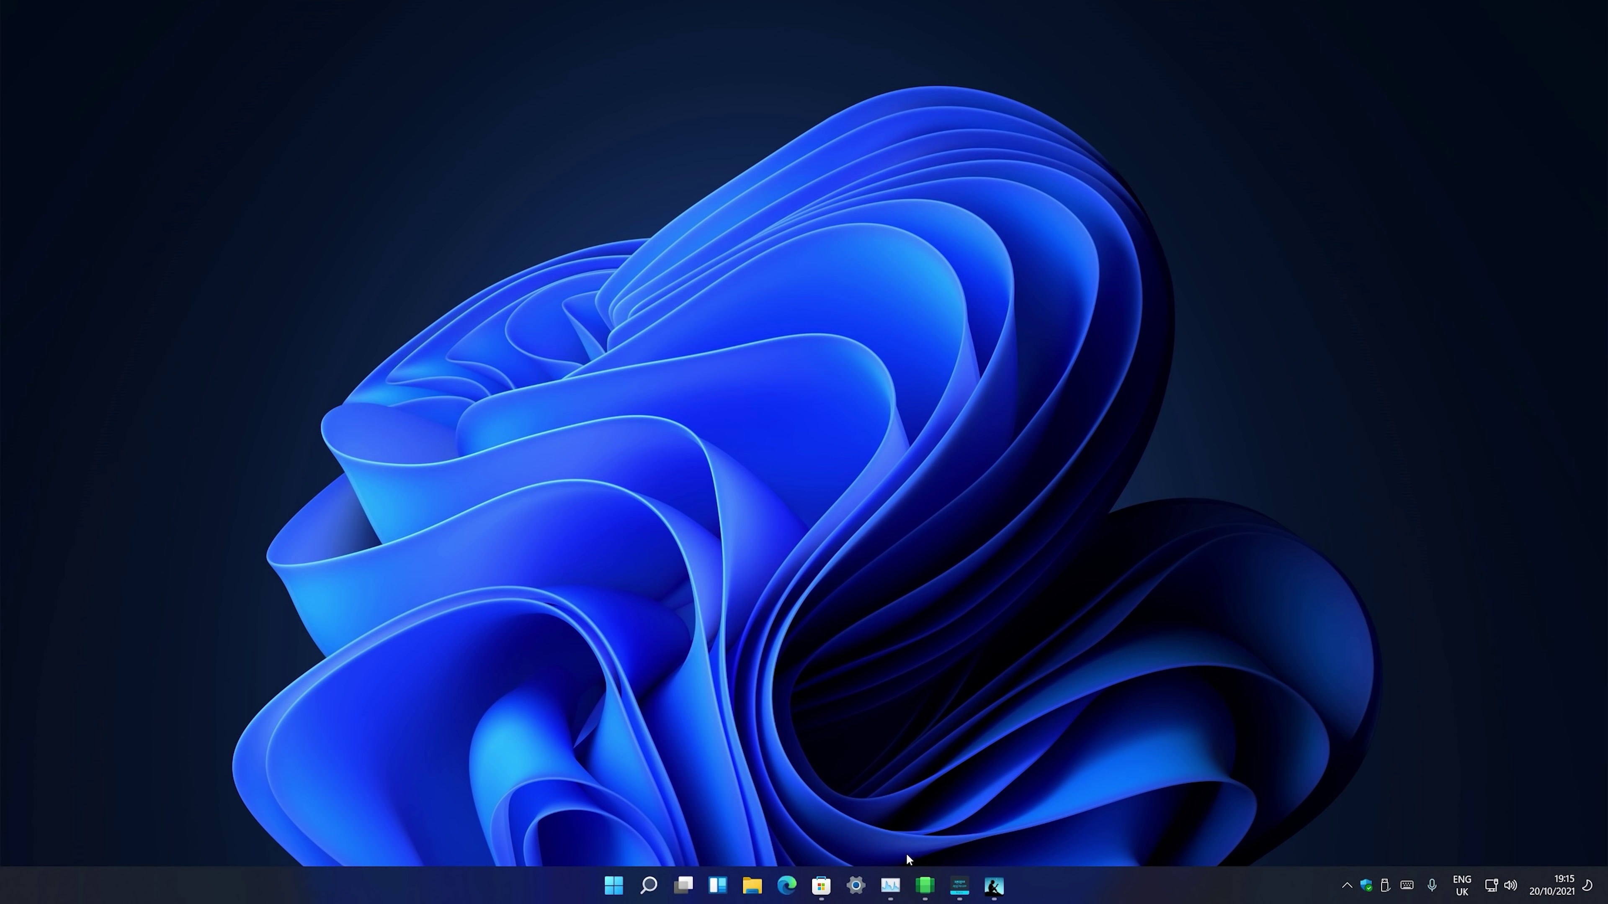
- Launch Final Fantasy XV from the Appstore, open a widened Task Manager, and decline the game's terms
left_click(960, 885)
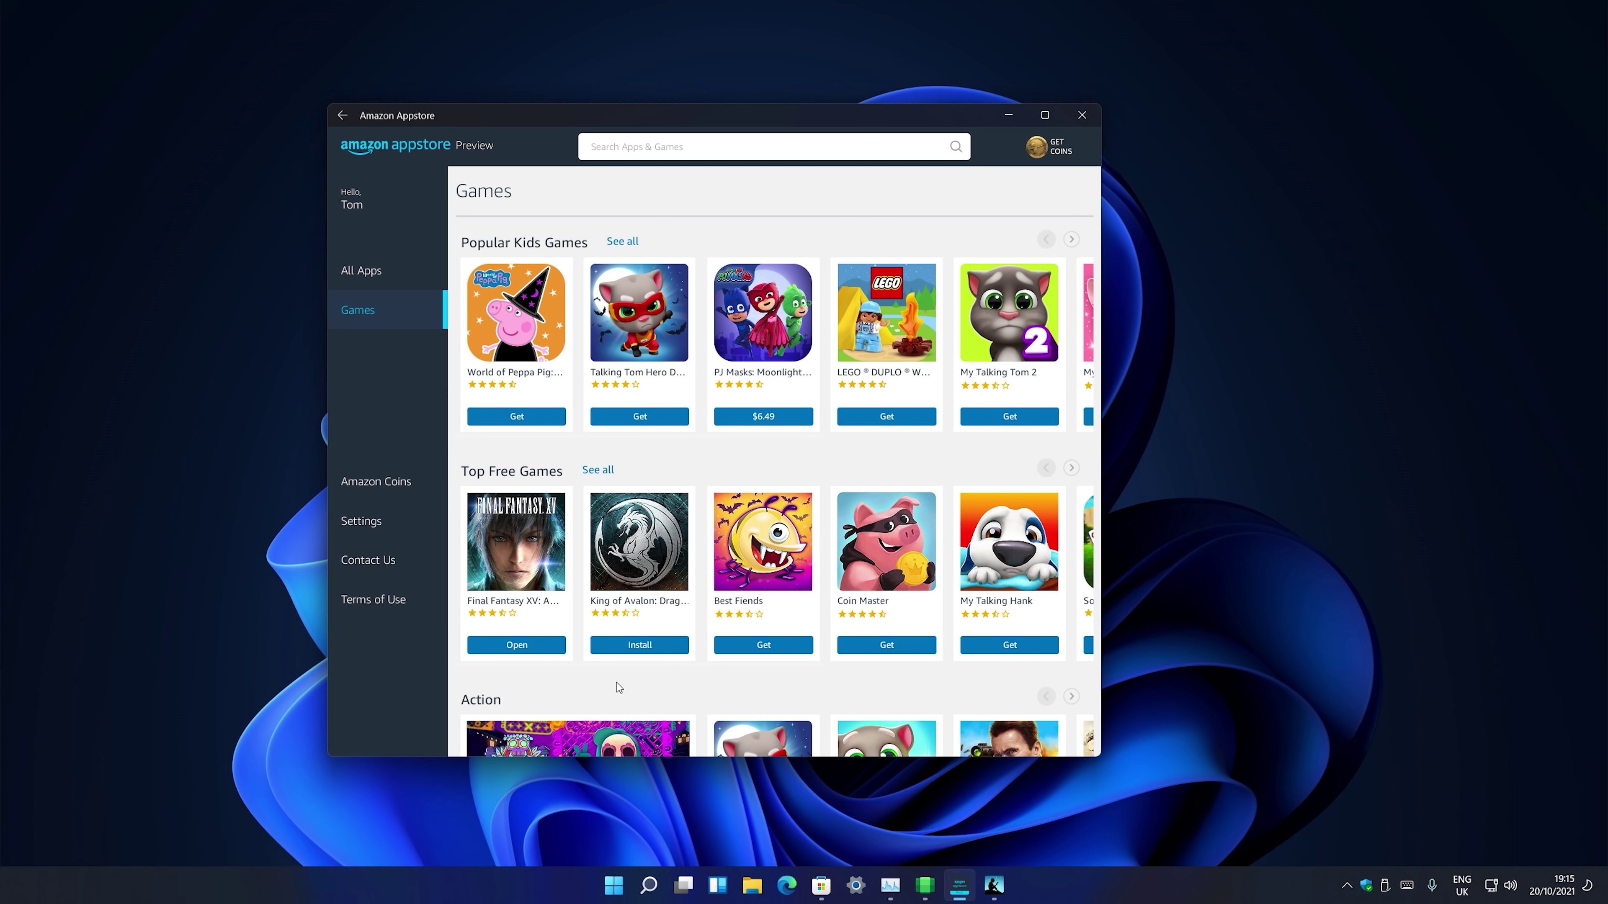
left_click(528, 646)
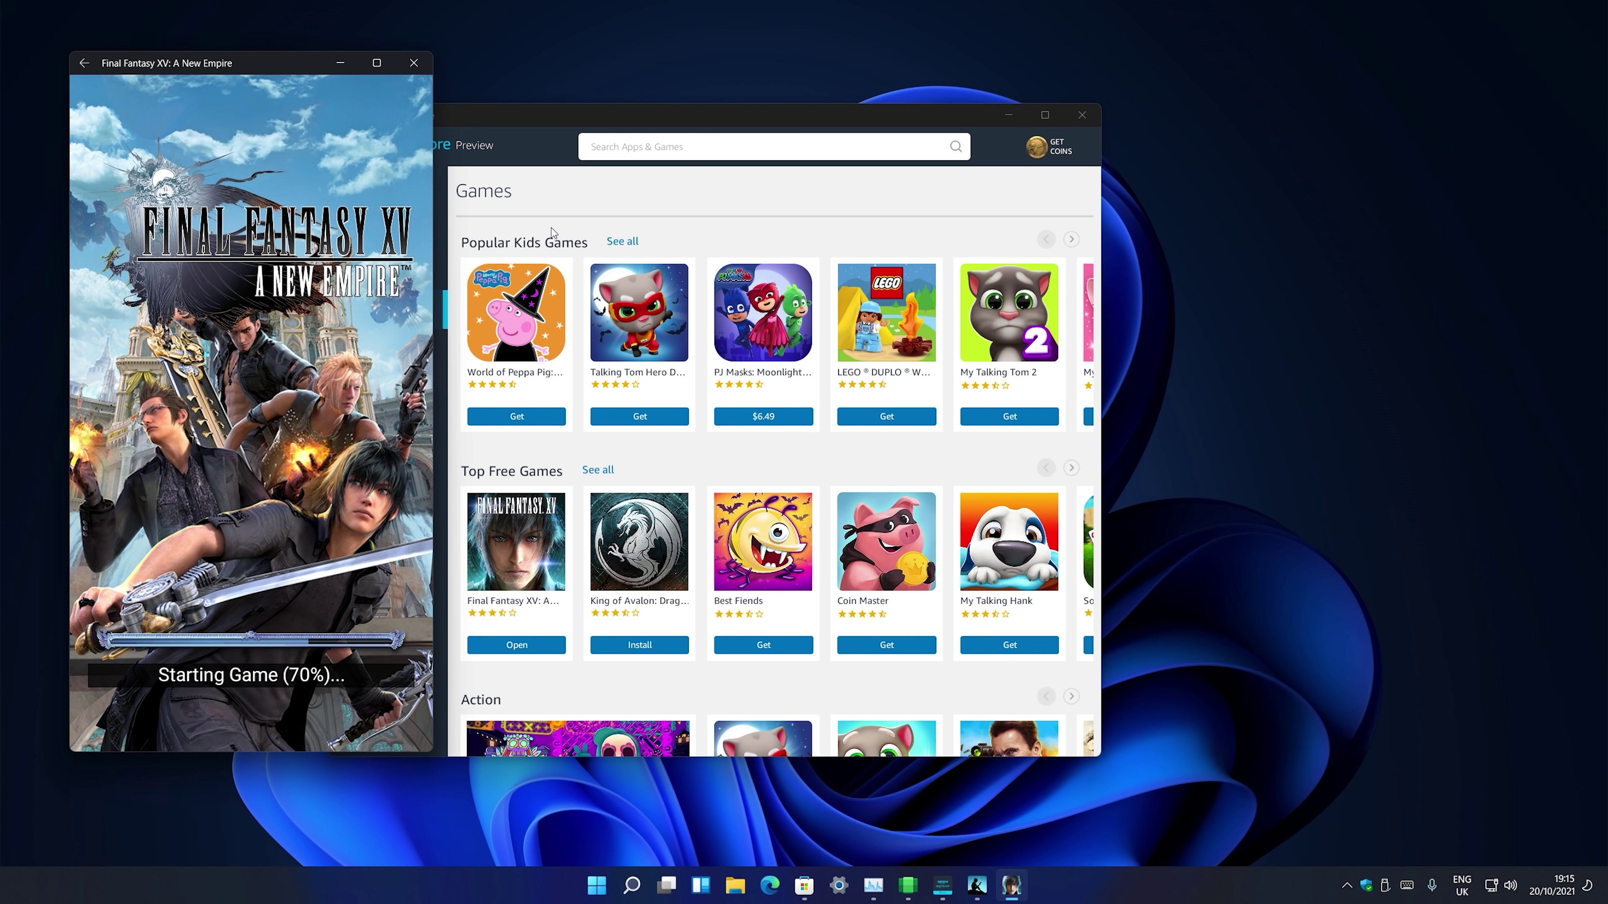
key("ctrl+shift+Escape")
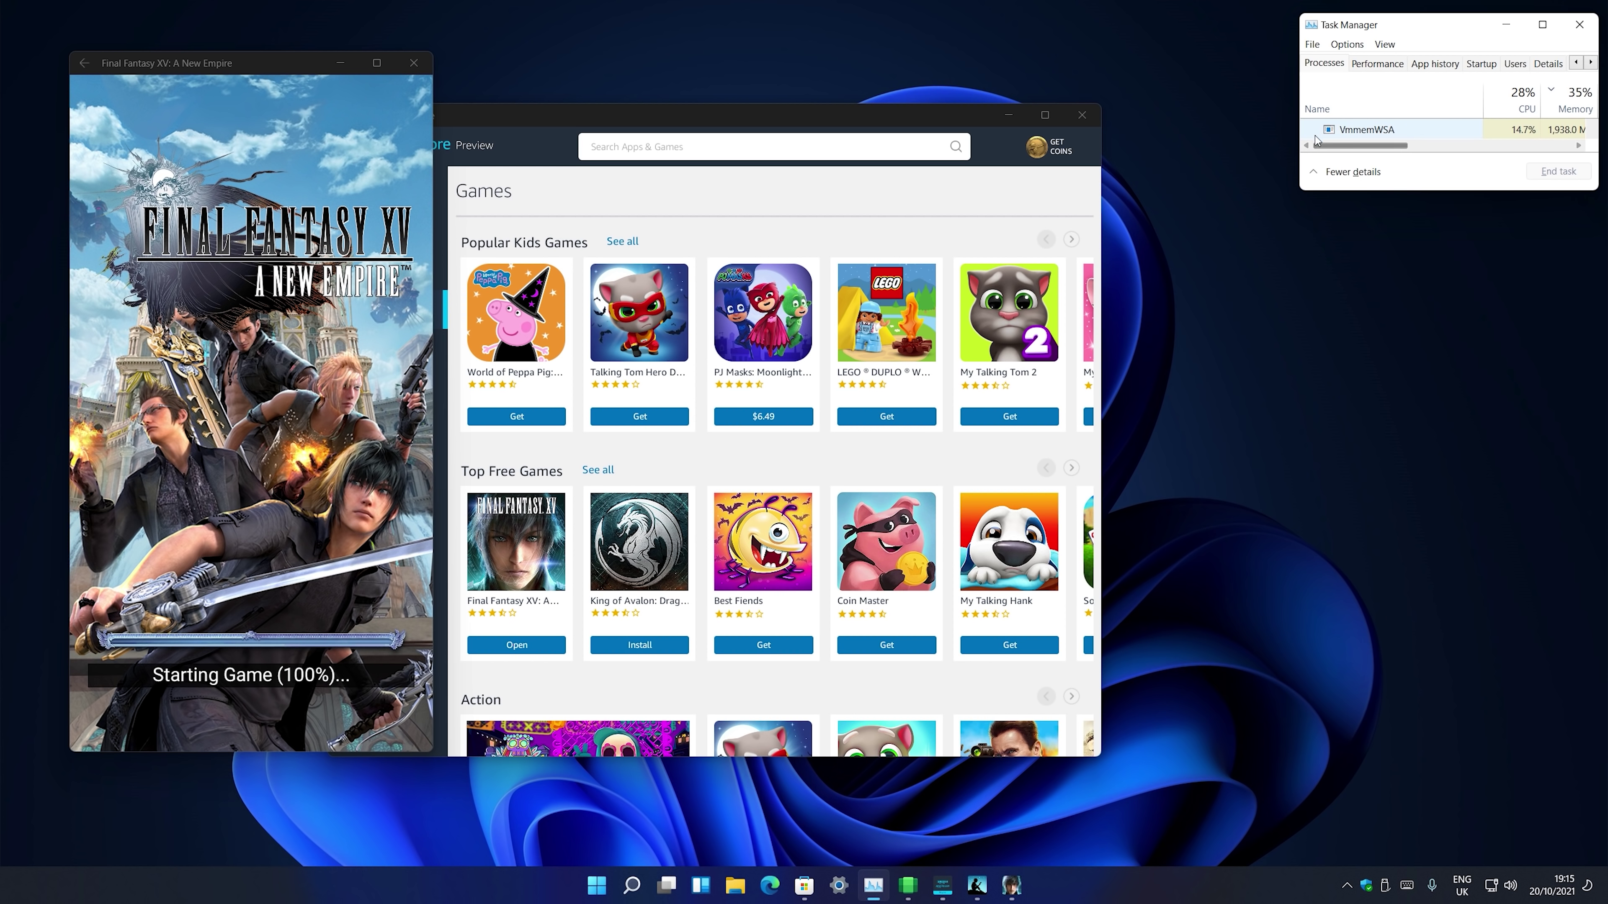
left_click_drag(1302, 130, 1283, 129)
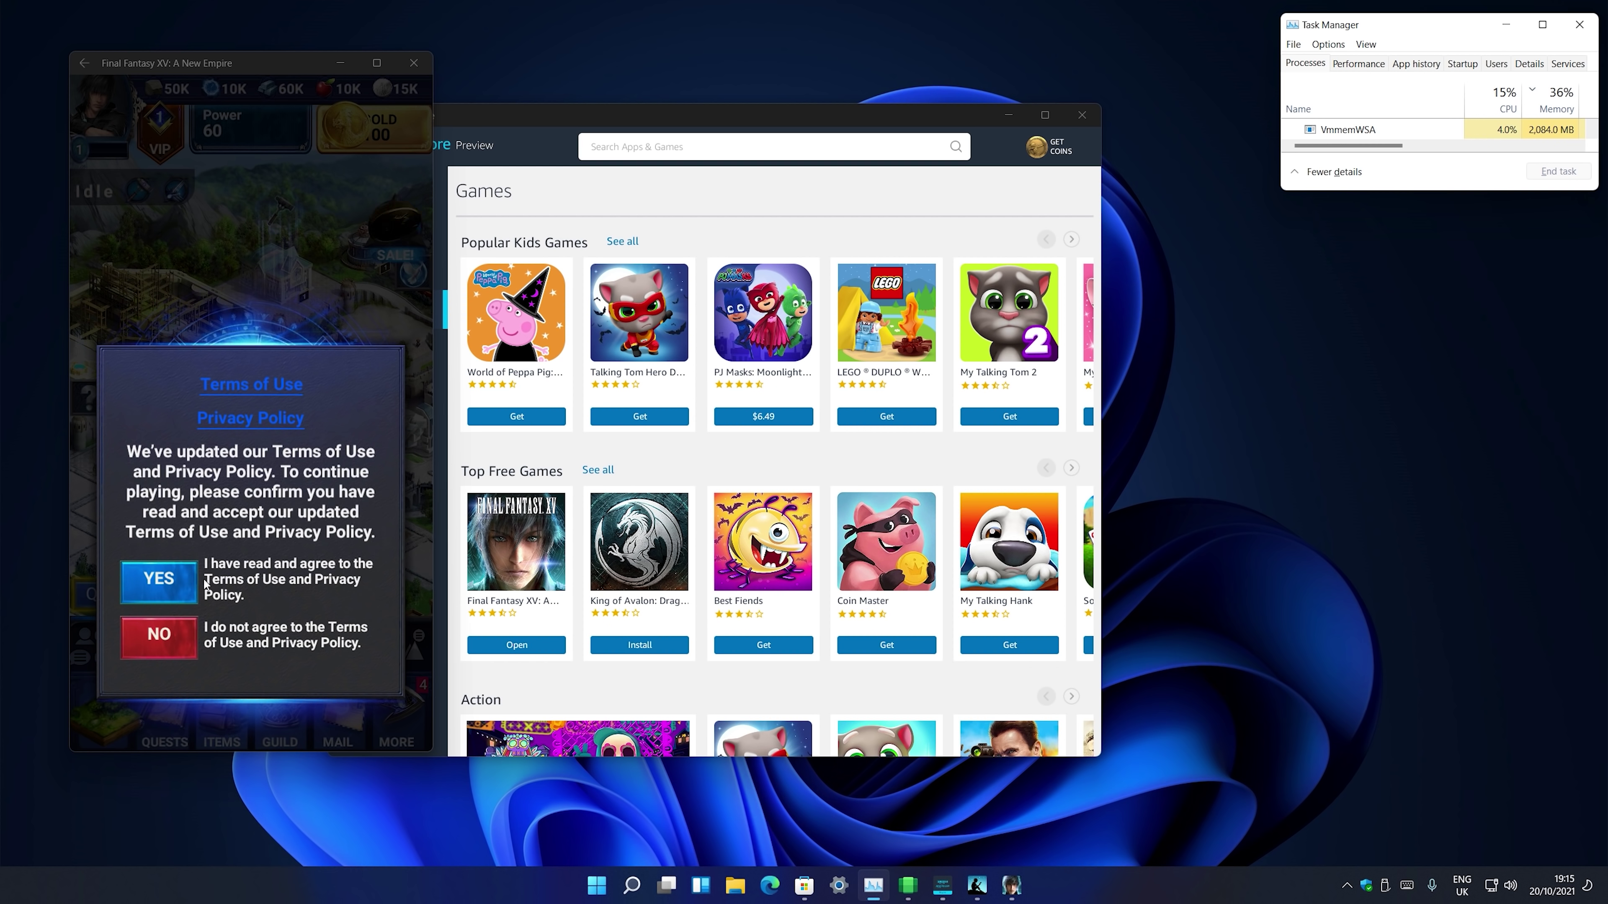
left_click(178, 641)
left_click(249, 500)
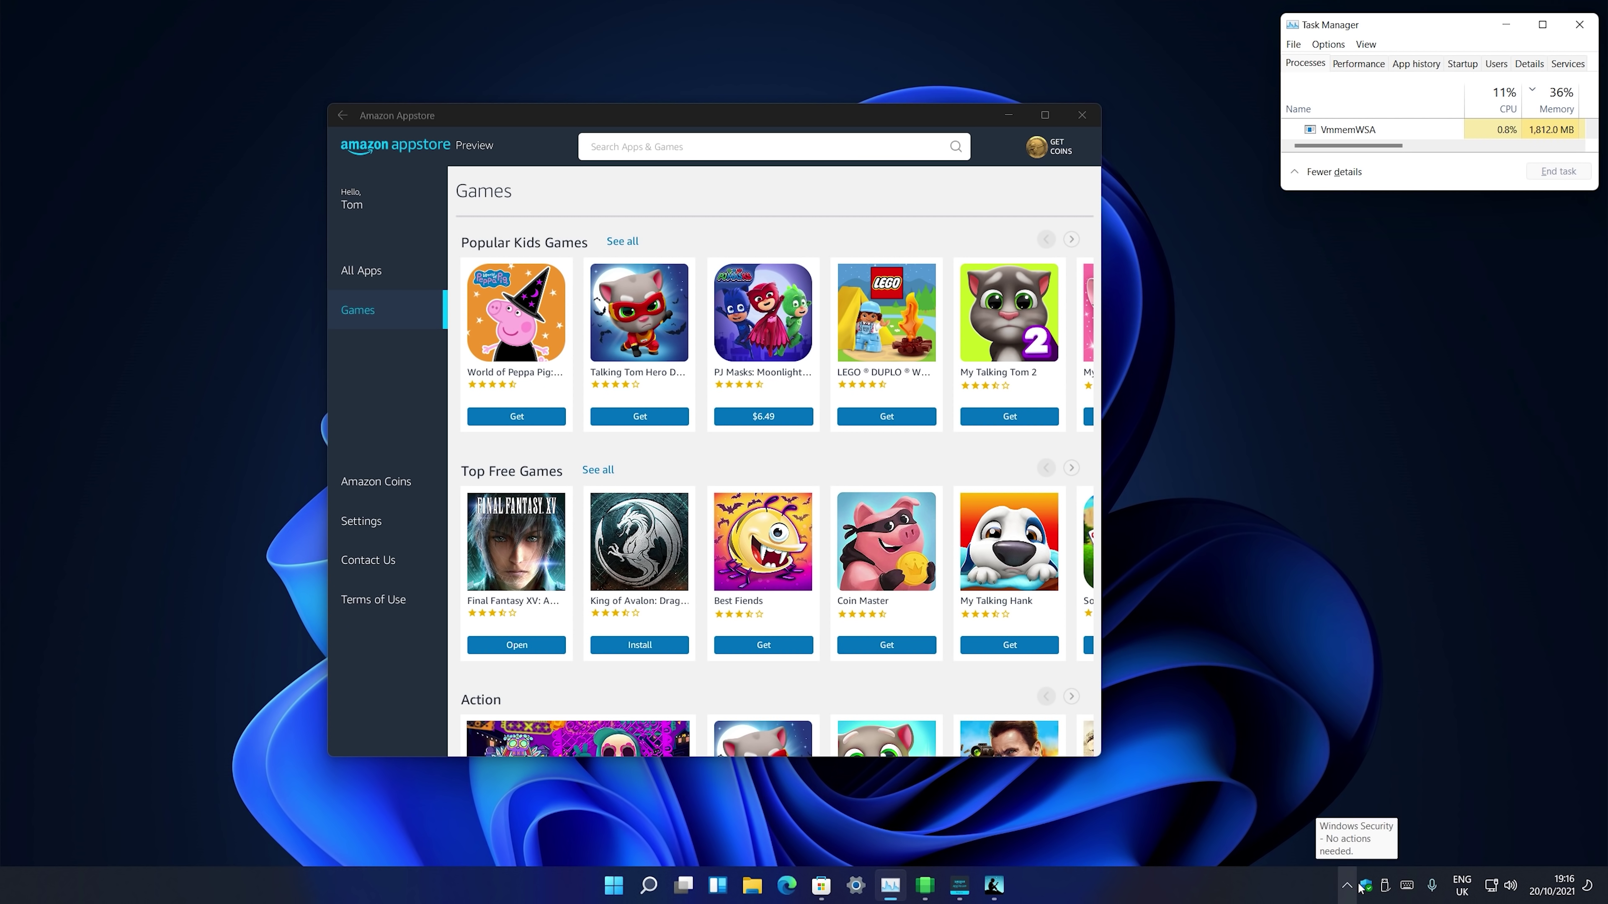
- Open the EarTrumpet volume mixer, then relaunch Final Fantasy XV and accept its updated terms
left_click(1346, 887)
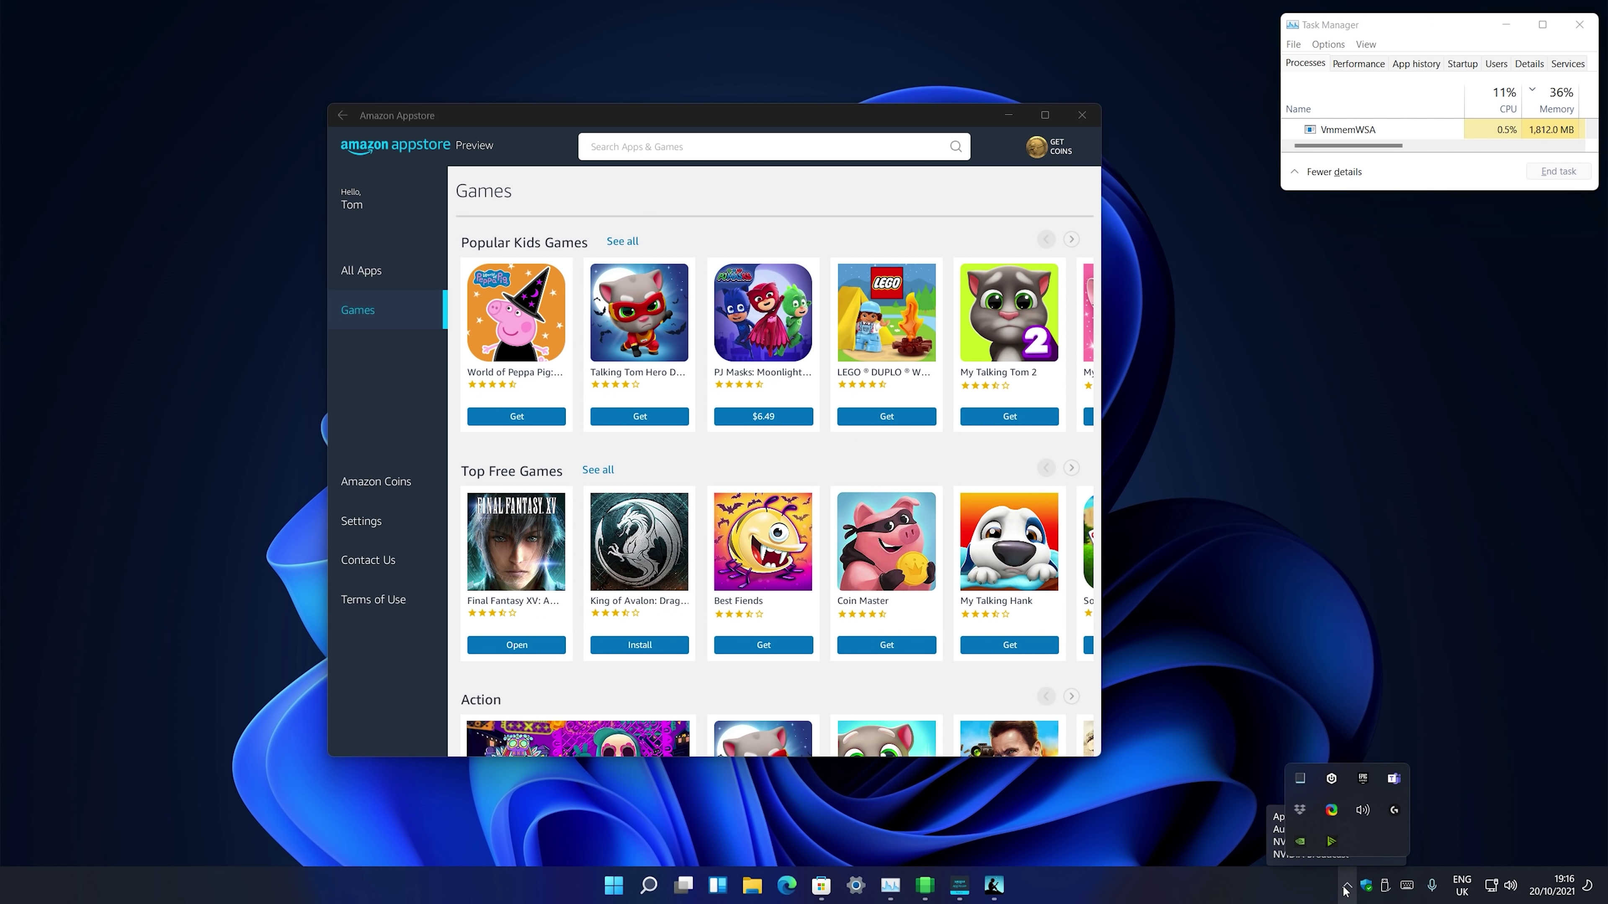
left_click(1361, 811)
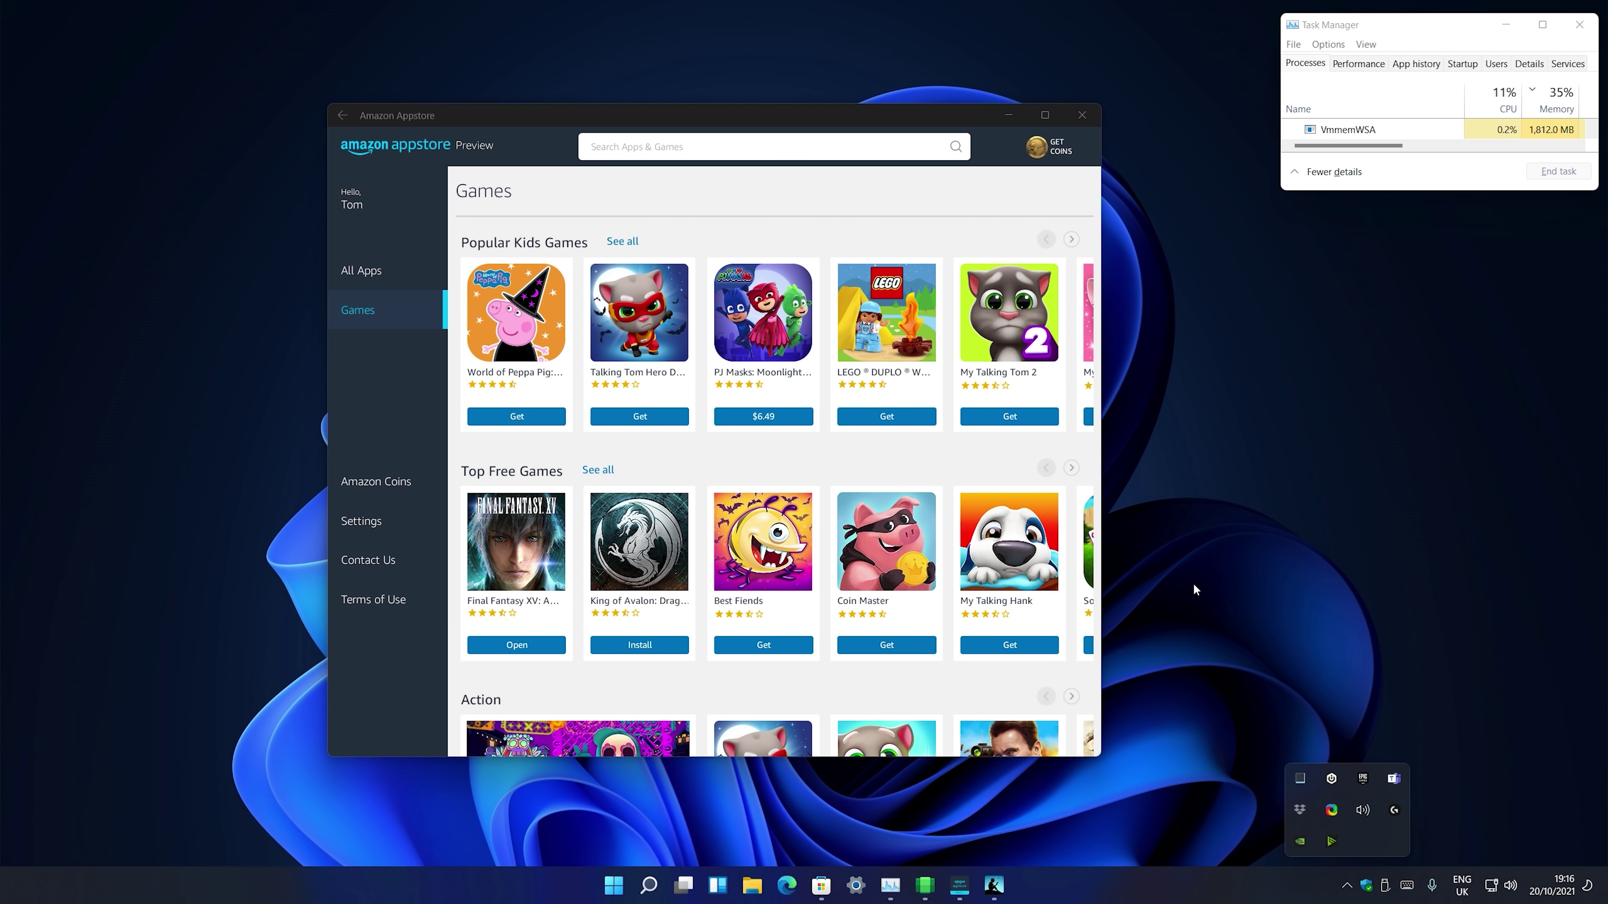
left_click(528, 645)
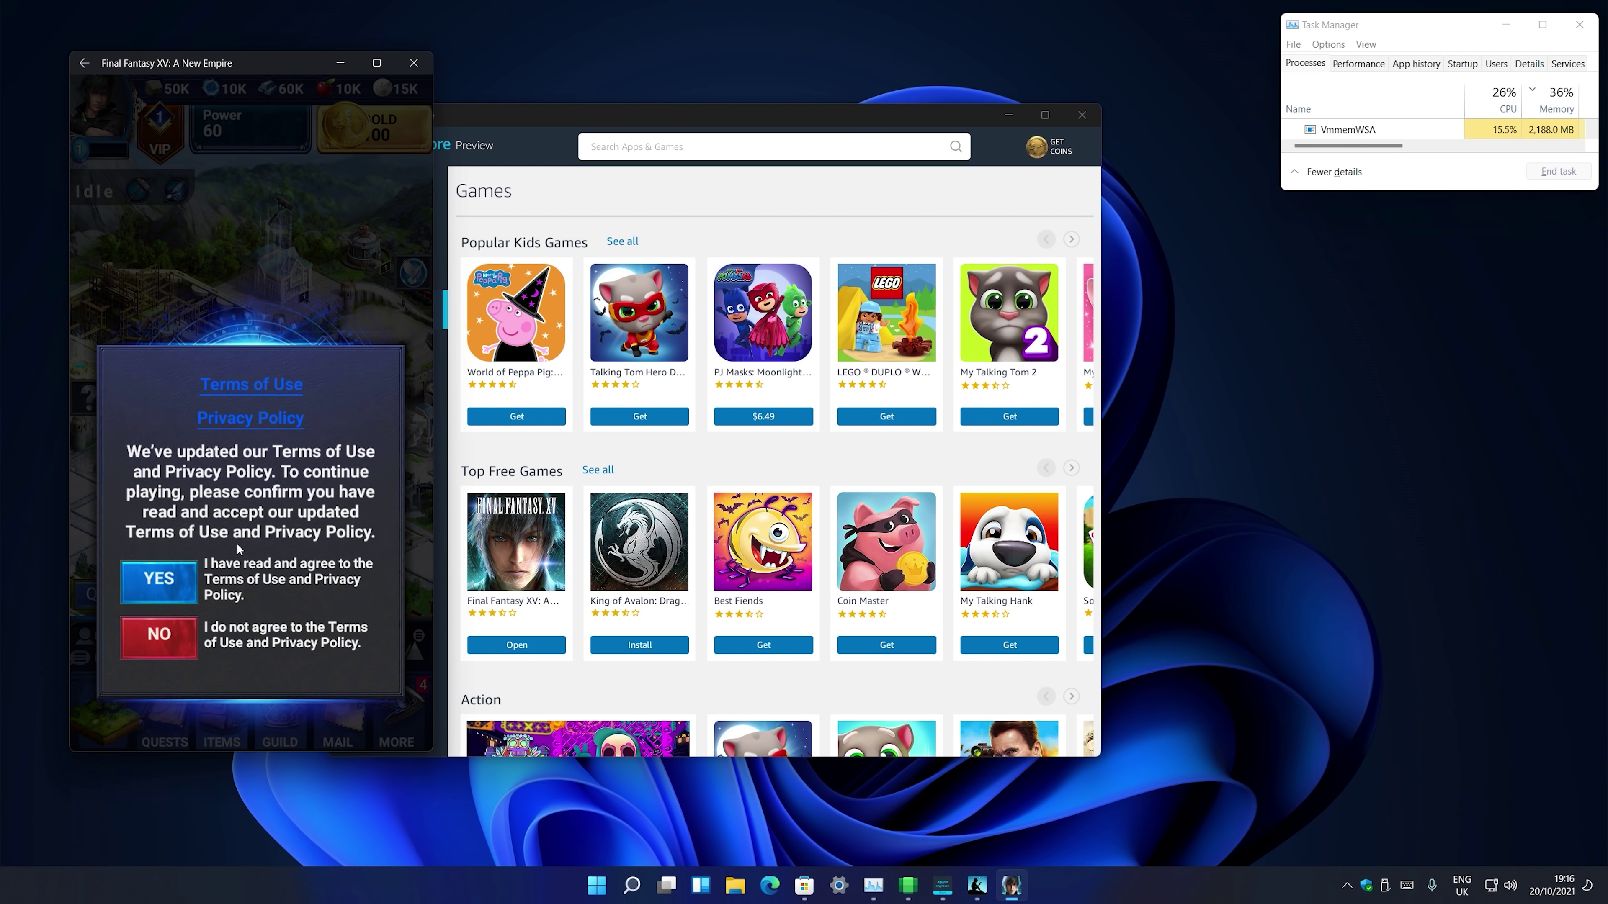
left_click(176, 561)
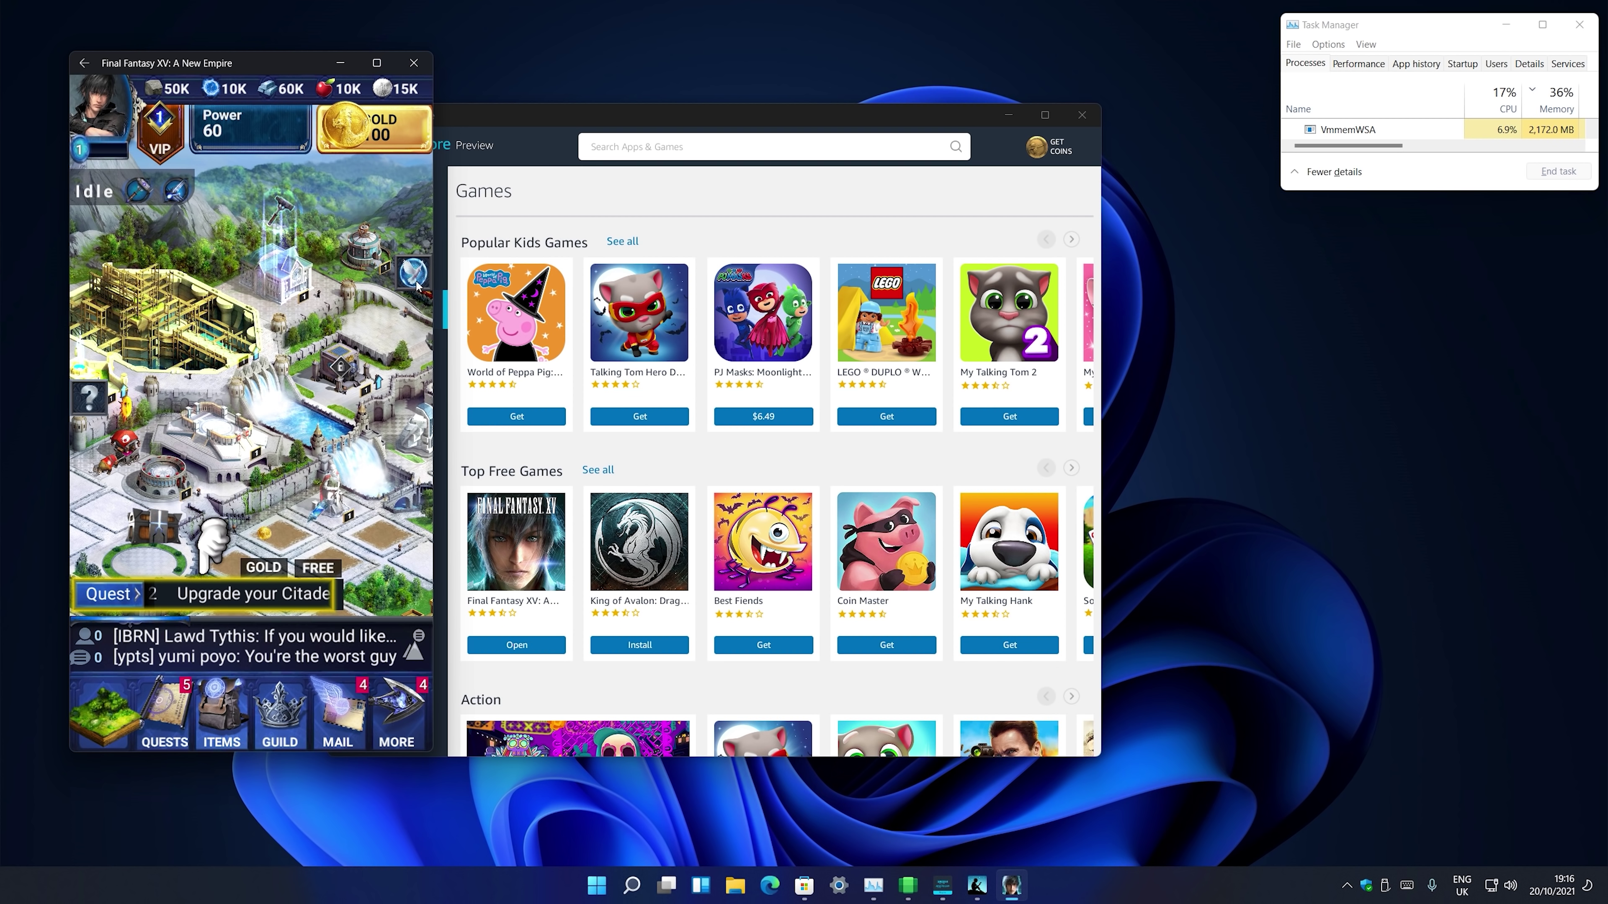
mouse_move(242, 62)
left_mouse_down()
mouse_move(328, 64)
mouse_move(256, 64)
left_mouse_up()
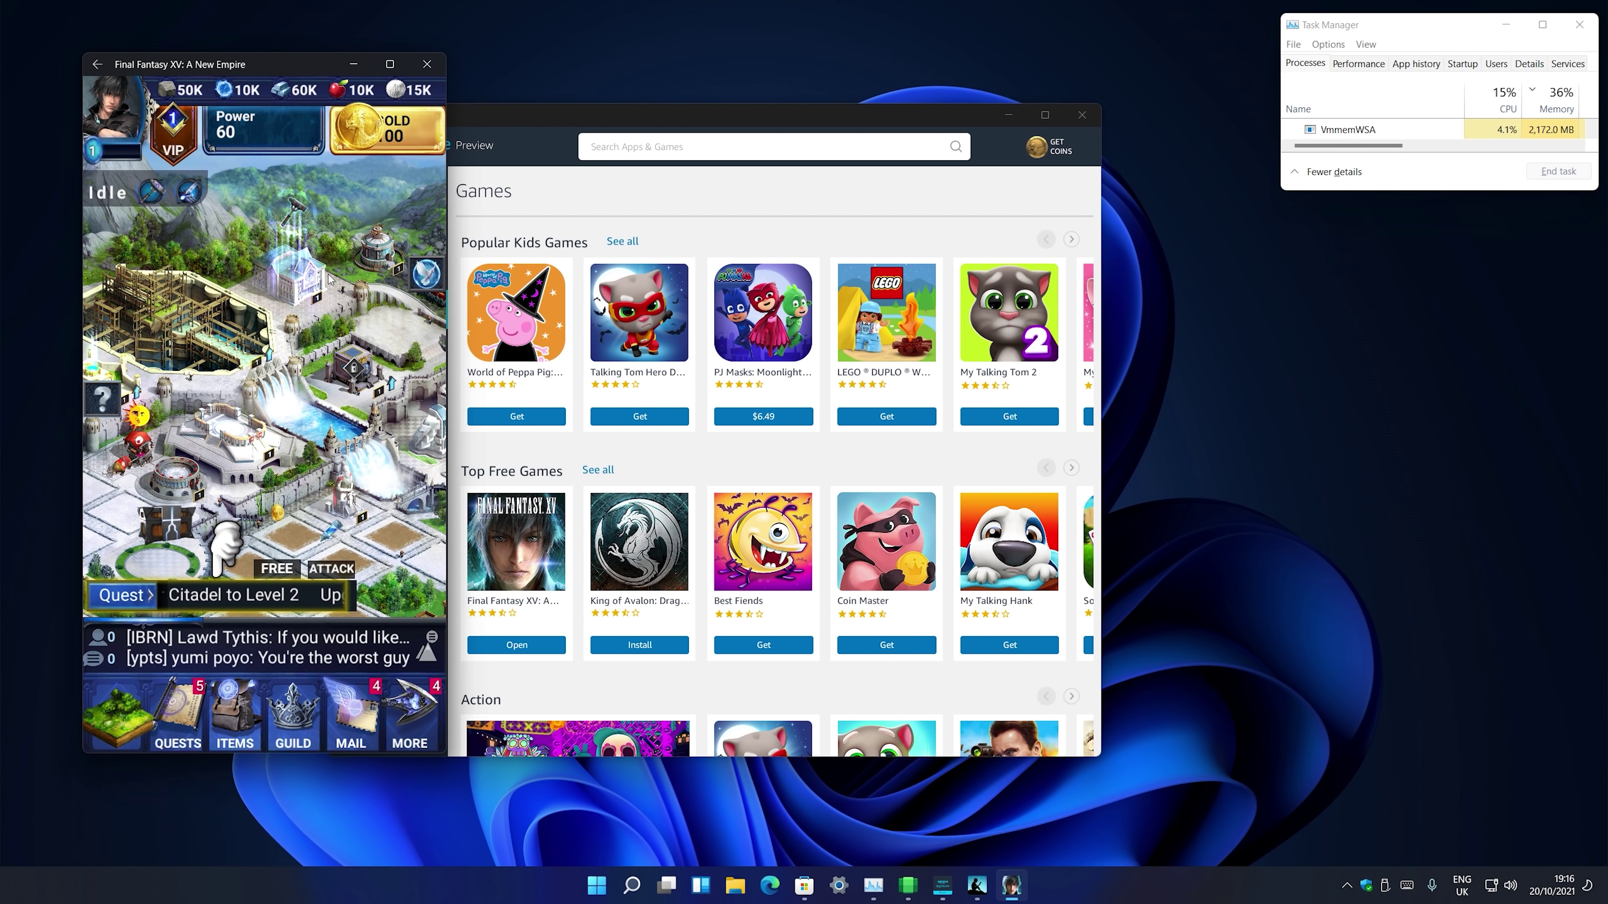
- Rearrange the Appstore and game windows, then minimise the Appstore leaving Final Fantasy XV alone
left_click_drag(785, 115, 915, 95)
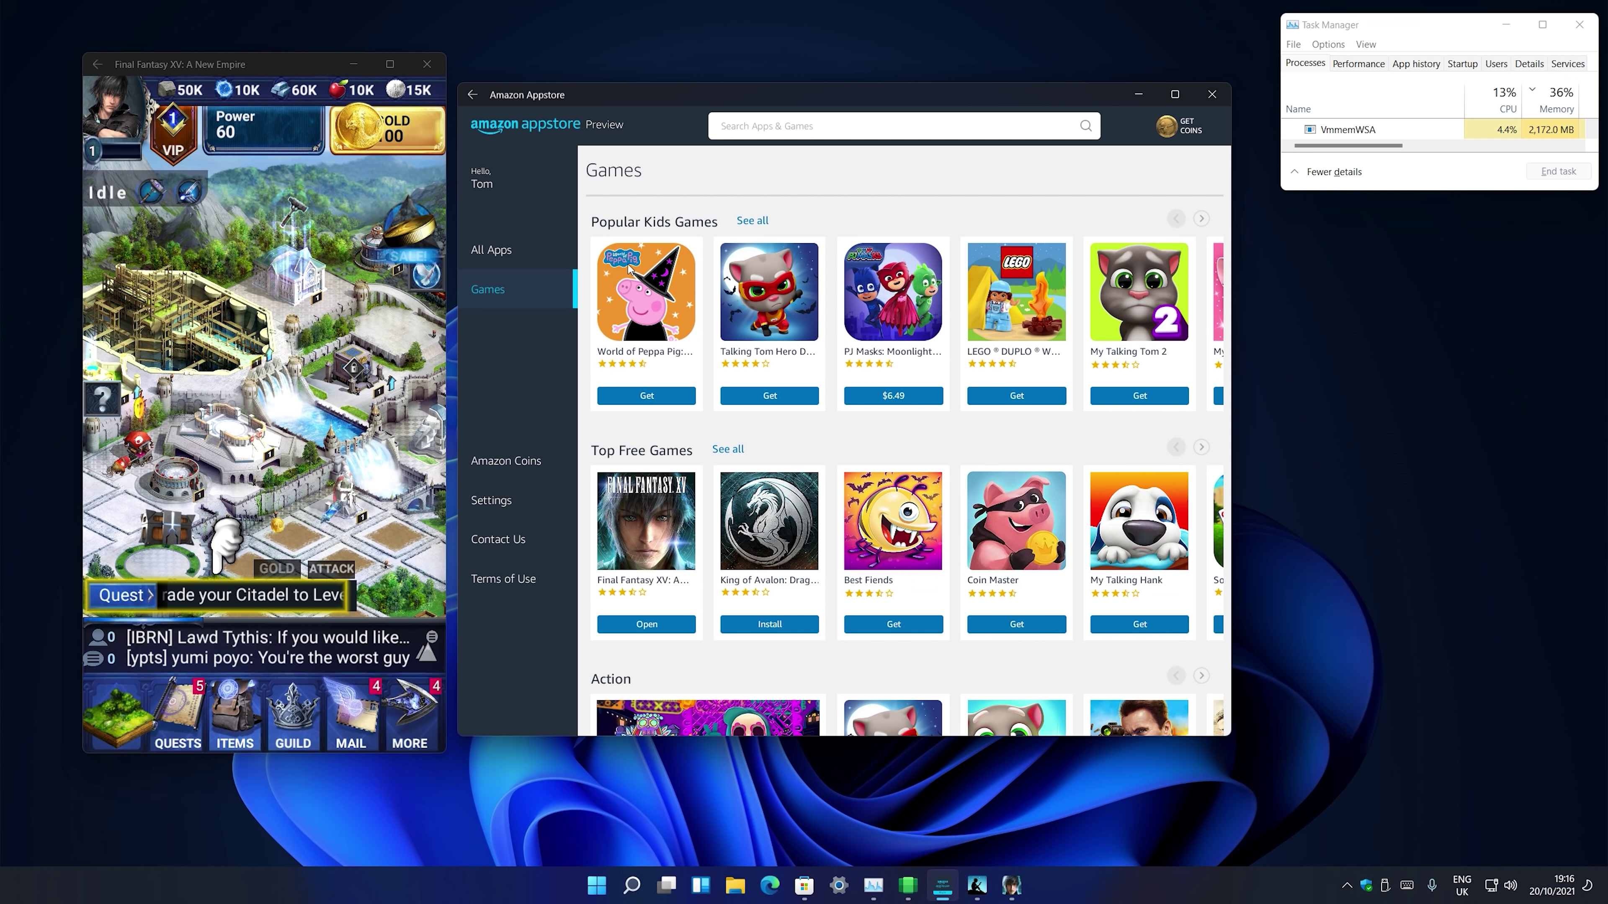
left_click_drag(261, 63, 318, 69)
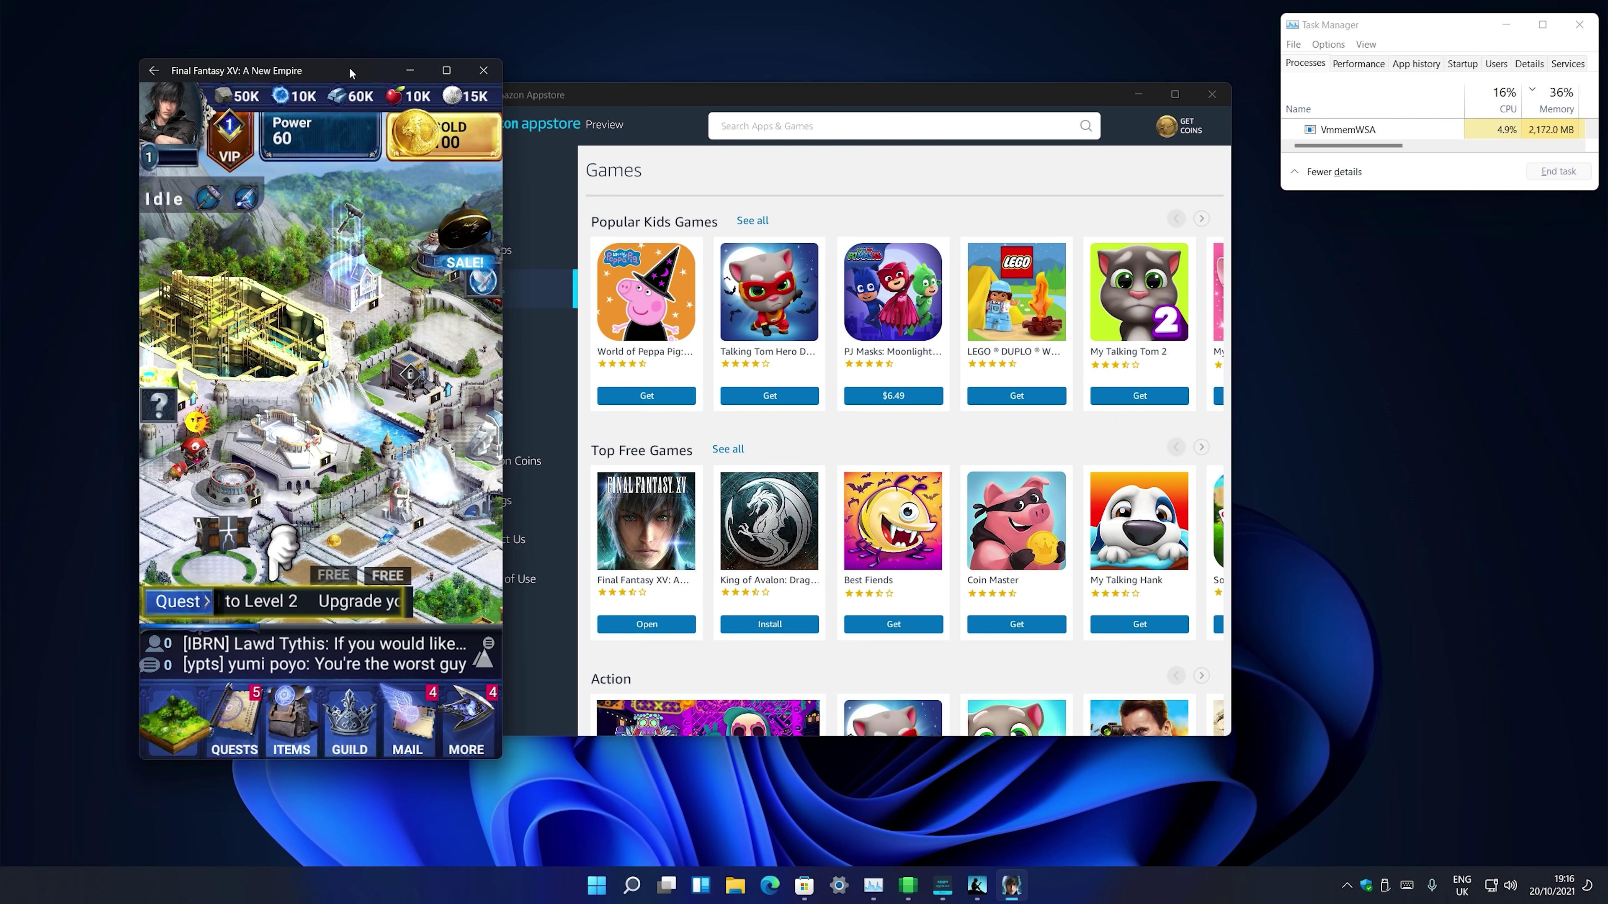
left_click_drag(350, 67, 273, 57)
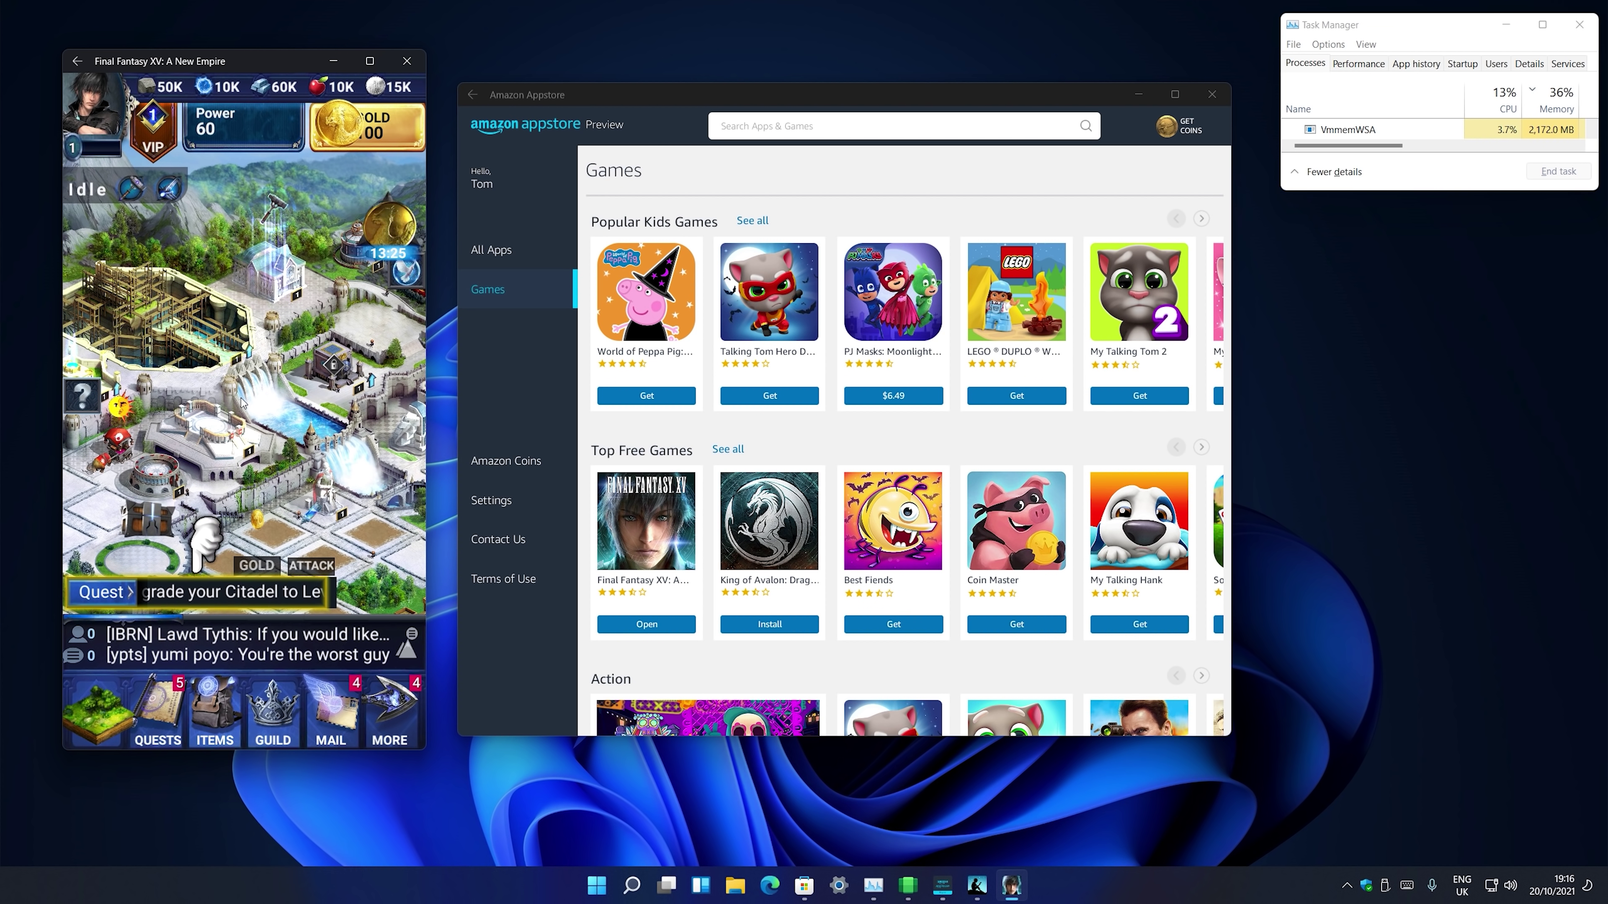
left_click(1134, 96)
left_click_drag(248, 65, 314, 81)
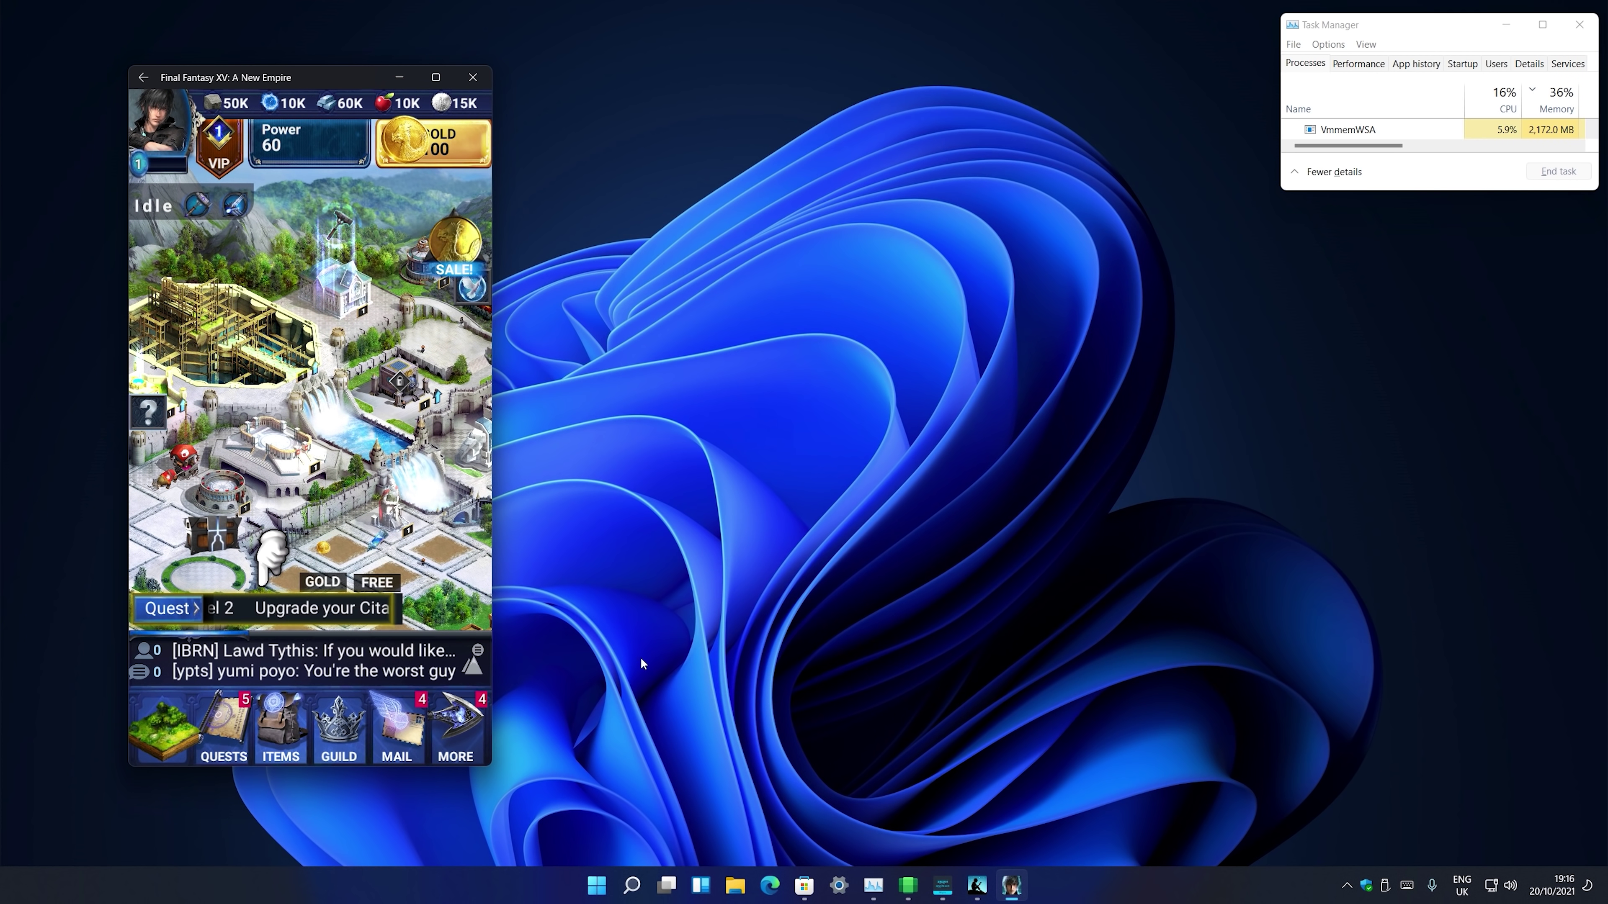
- Launch Game of Kings from Start and place its window in the centre of the screen
left_click(597, 885)
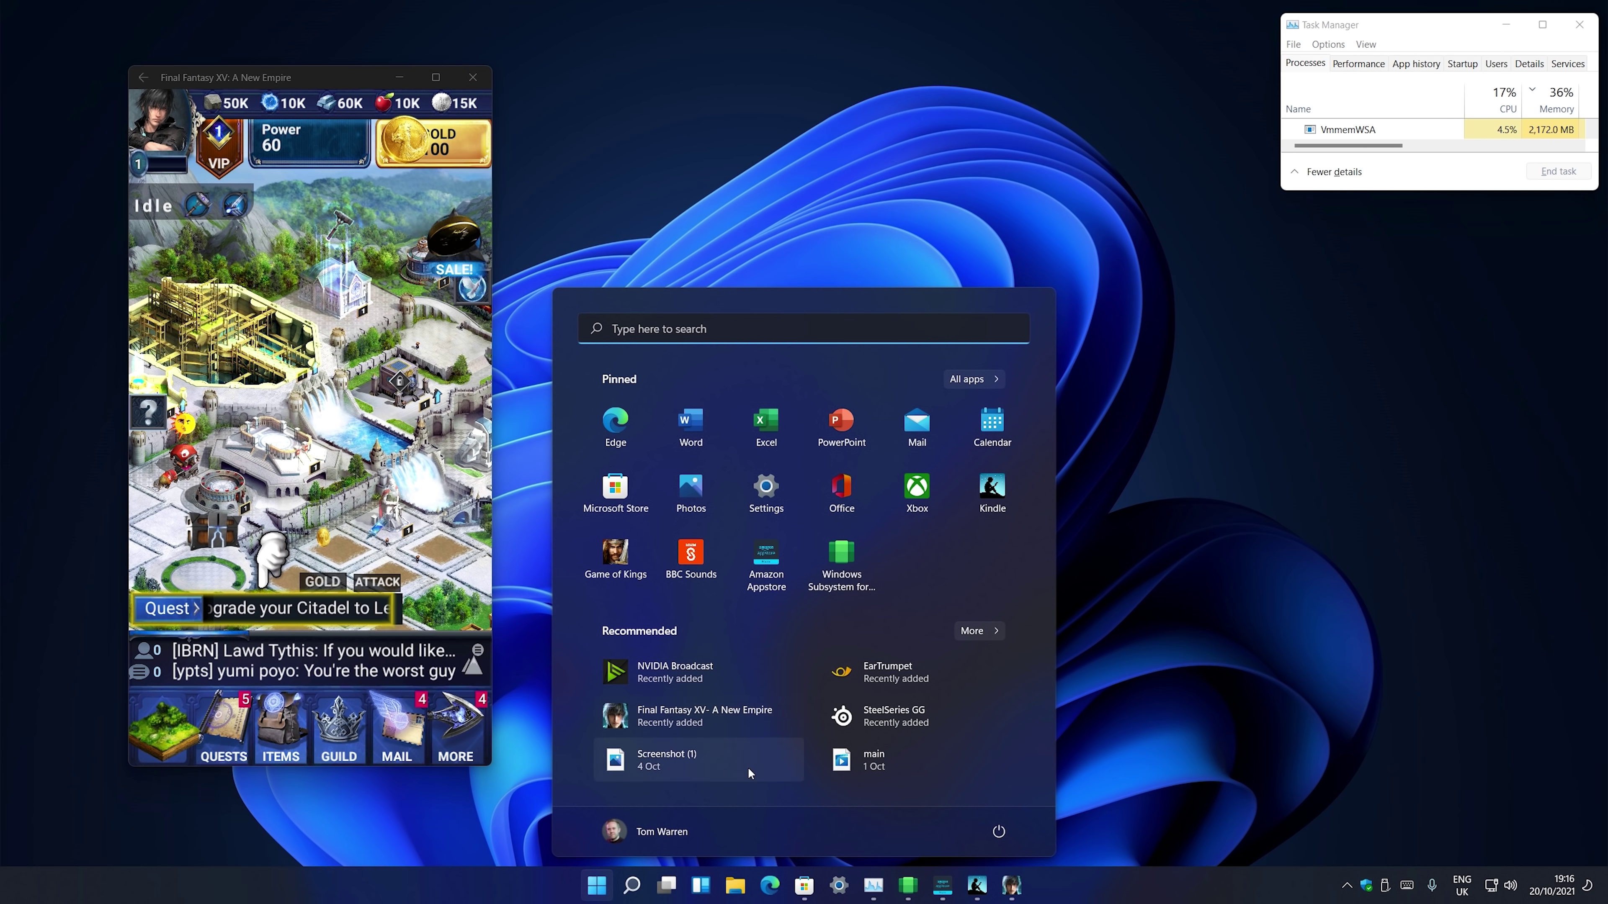
left_click(614, 557)
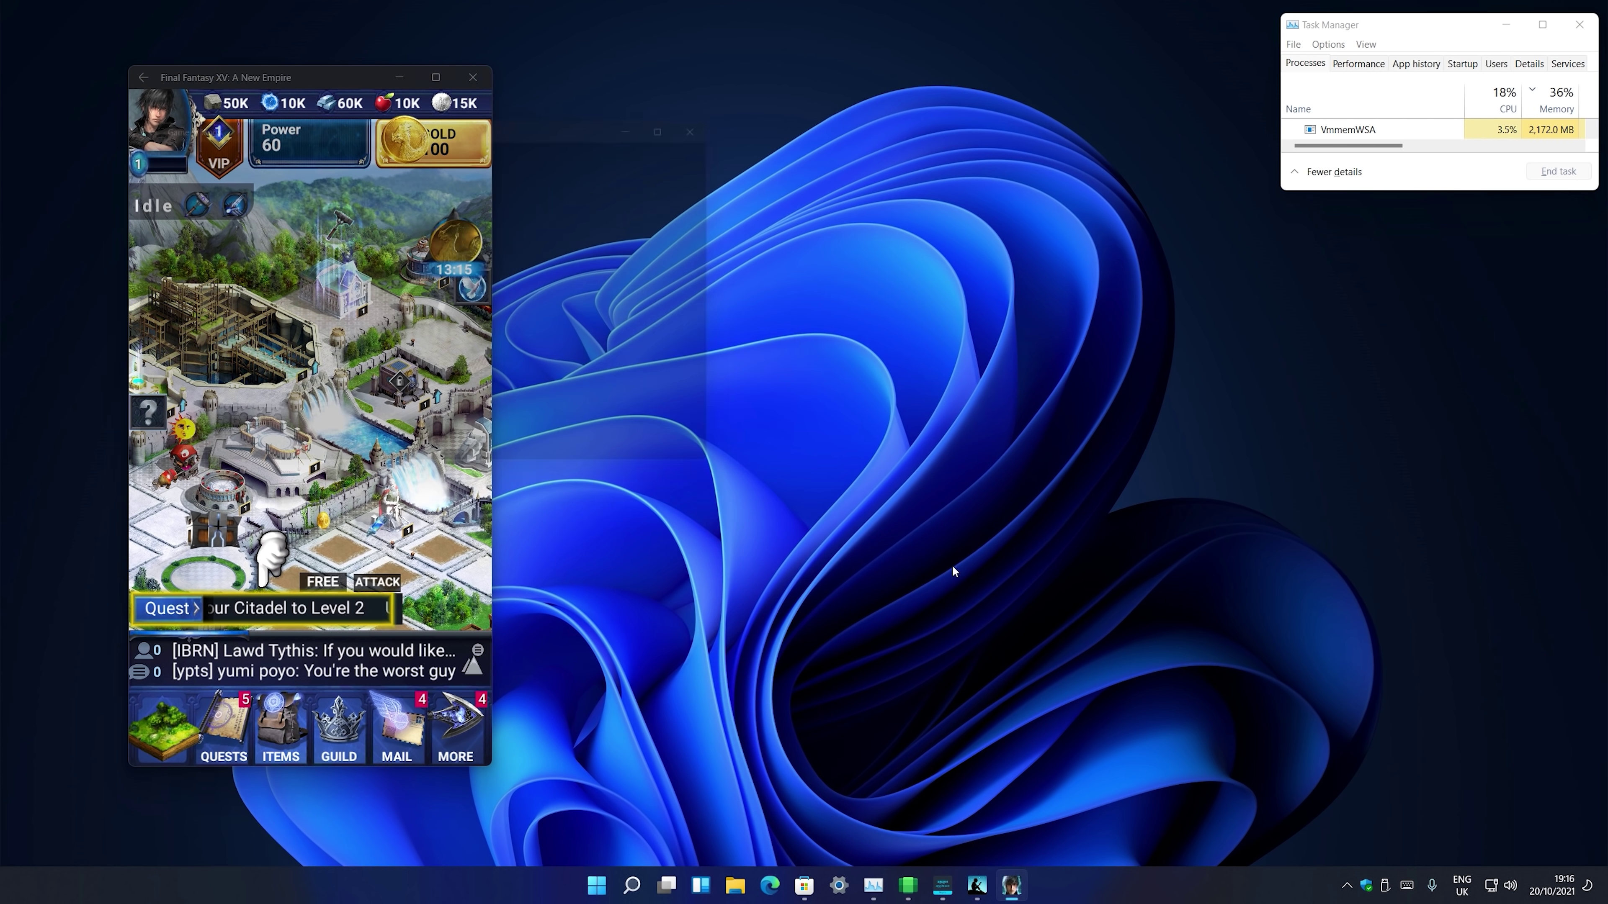
left_click_drag(443, 106, 868, 205)
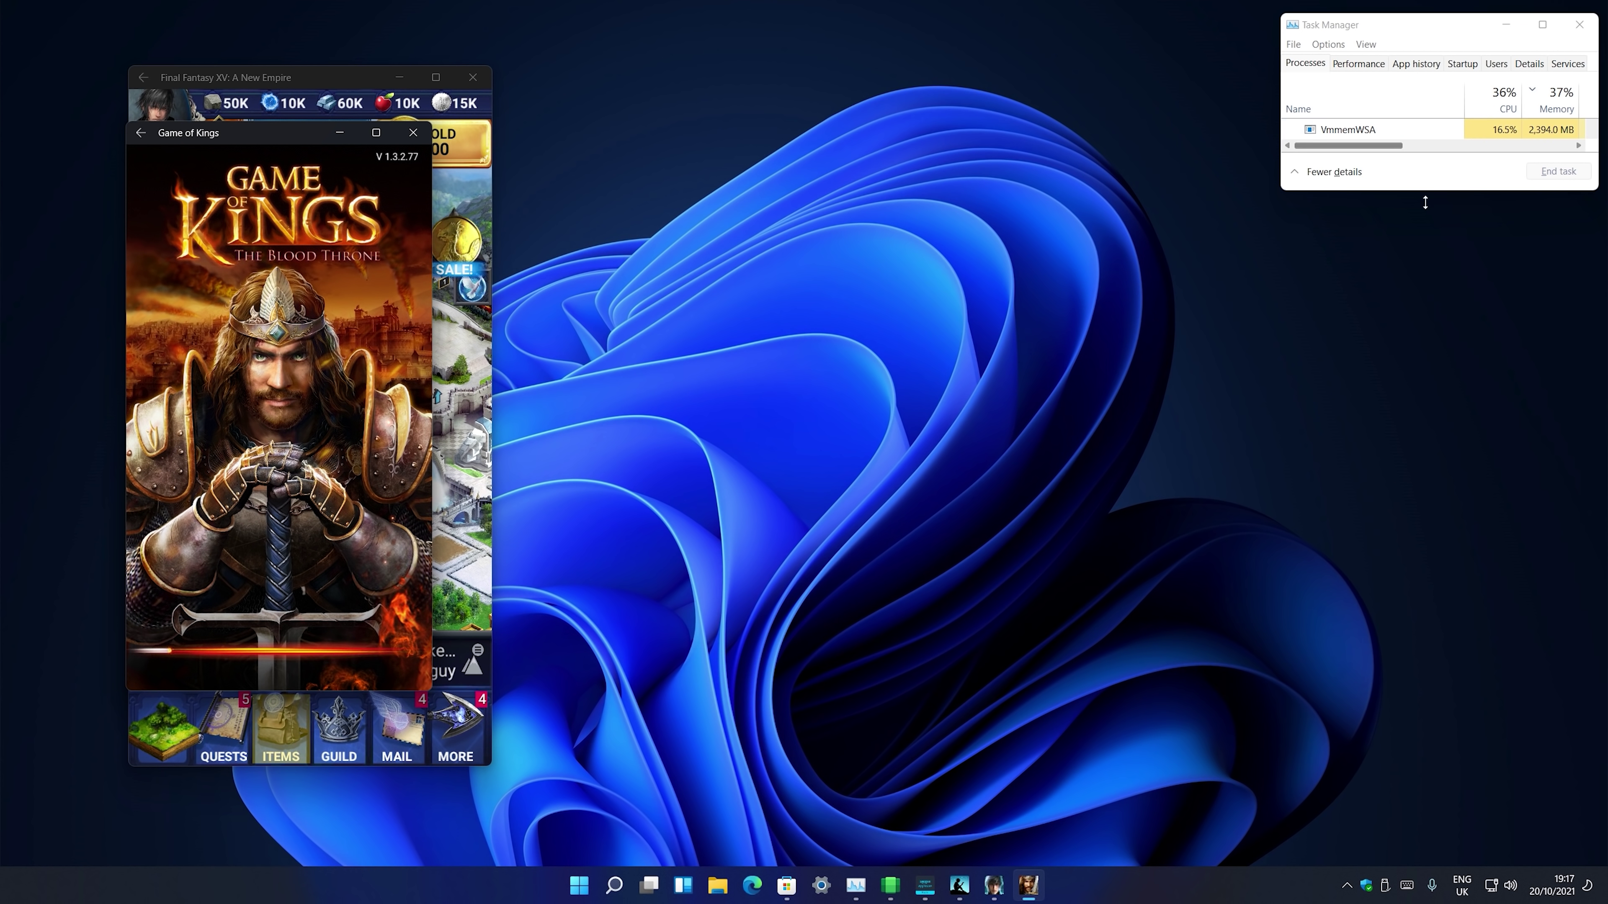
left_click_drag(288, 132, 755, 101)
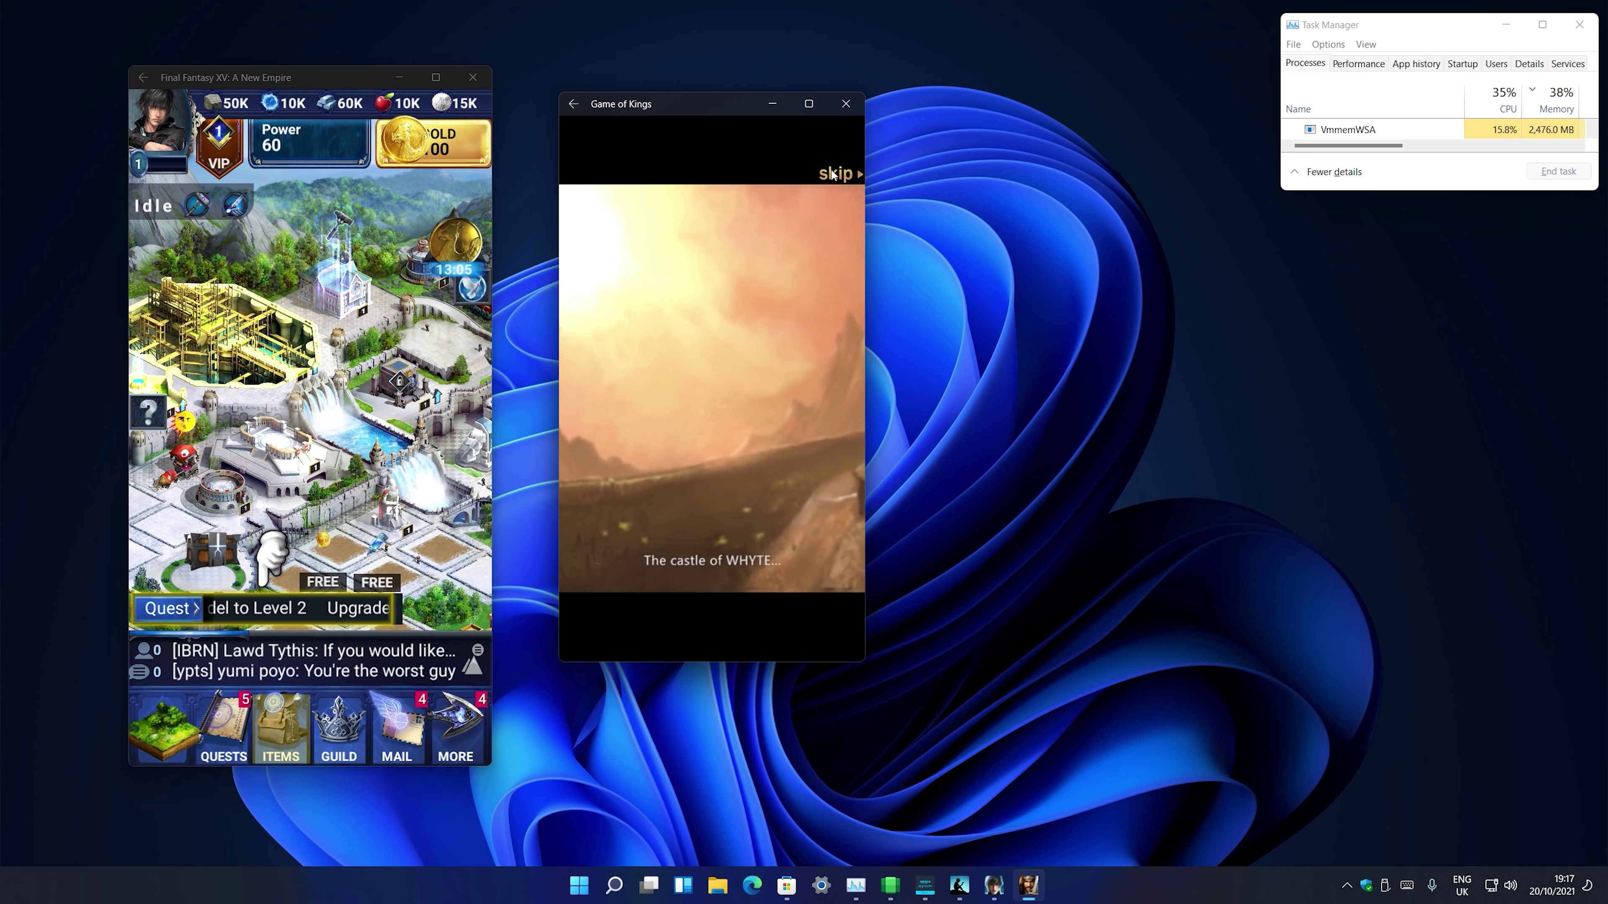
- Accept Game of Kings' terms and privacy policy, dismiss two guide messages, and move Kindle to the right
left_click(816, 324)
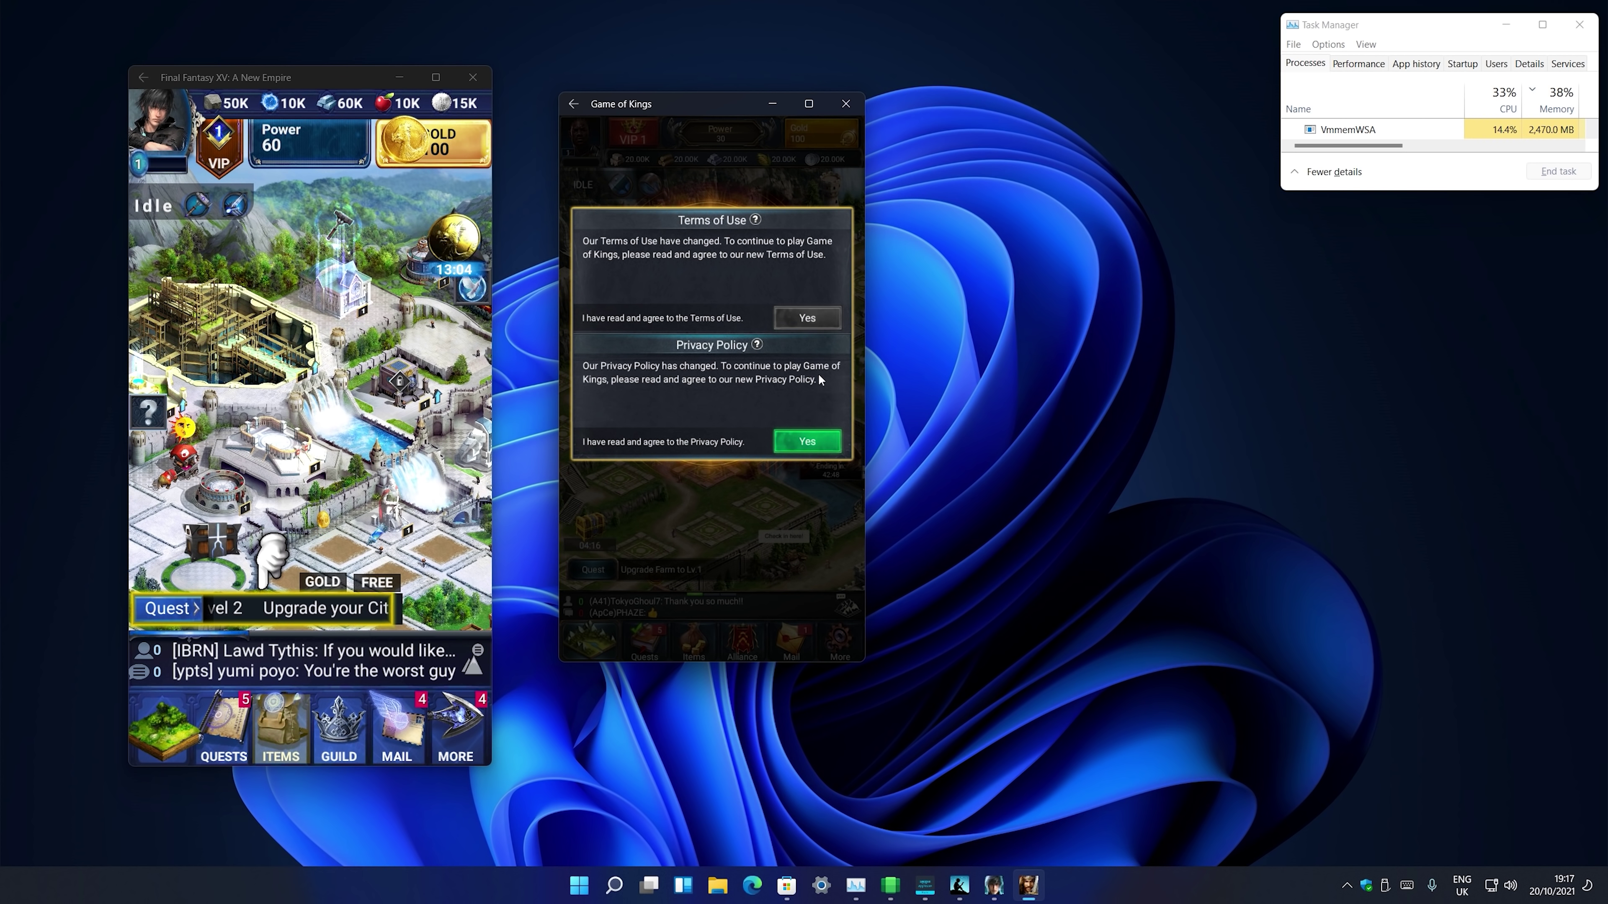
left_click(813, 444)
left_click(758, 413)
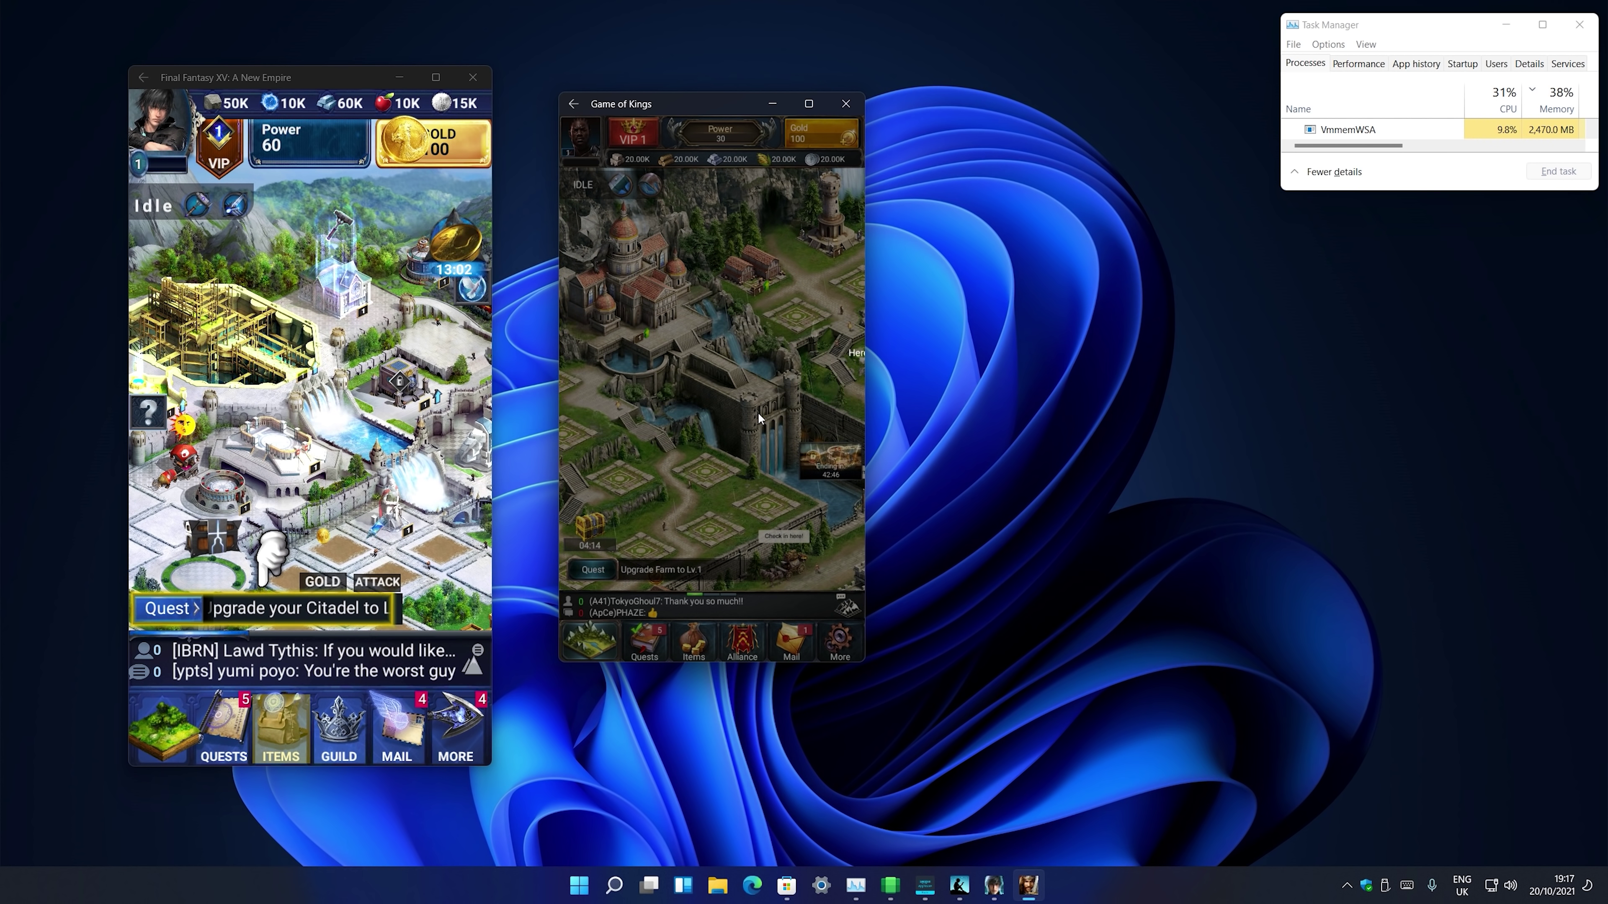
left_click(789, 419)
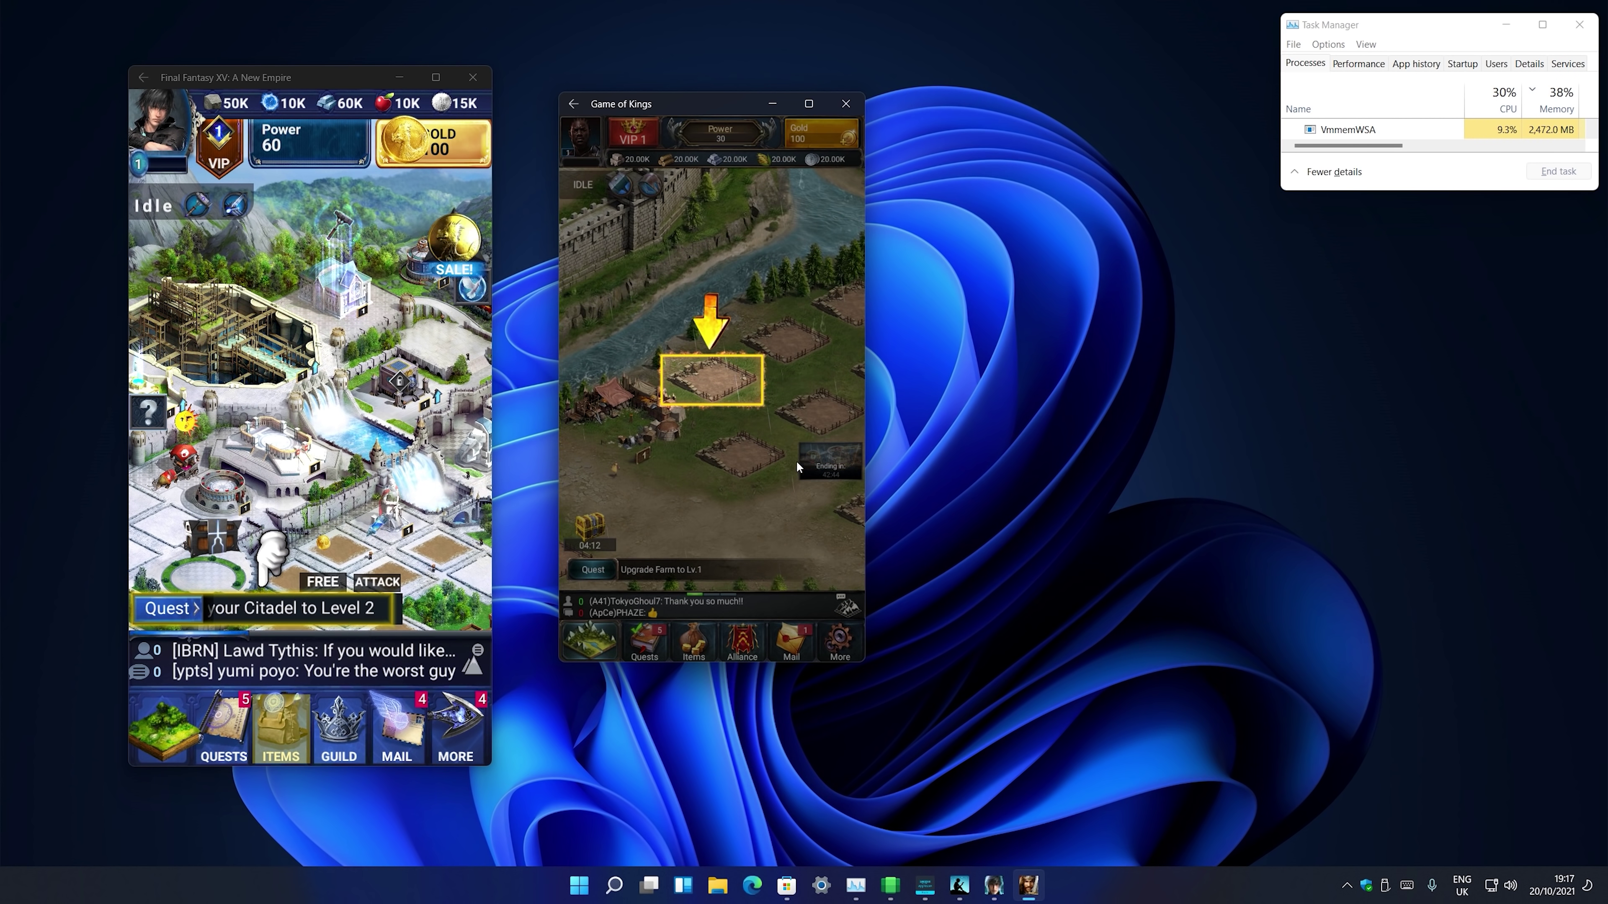
left_click(960, 885)
left_click_drag(449, 170, 1287, 239)
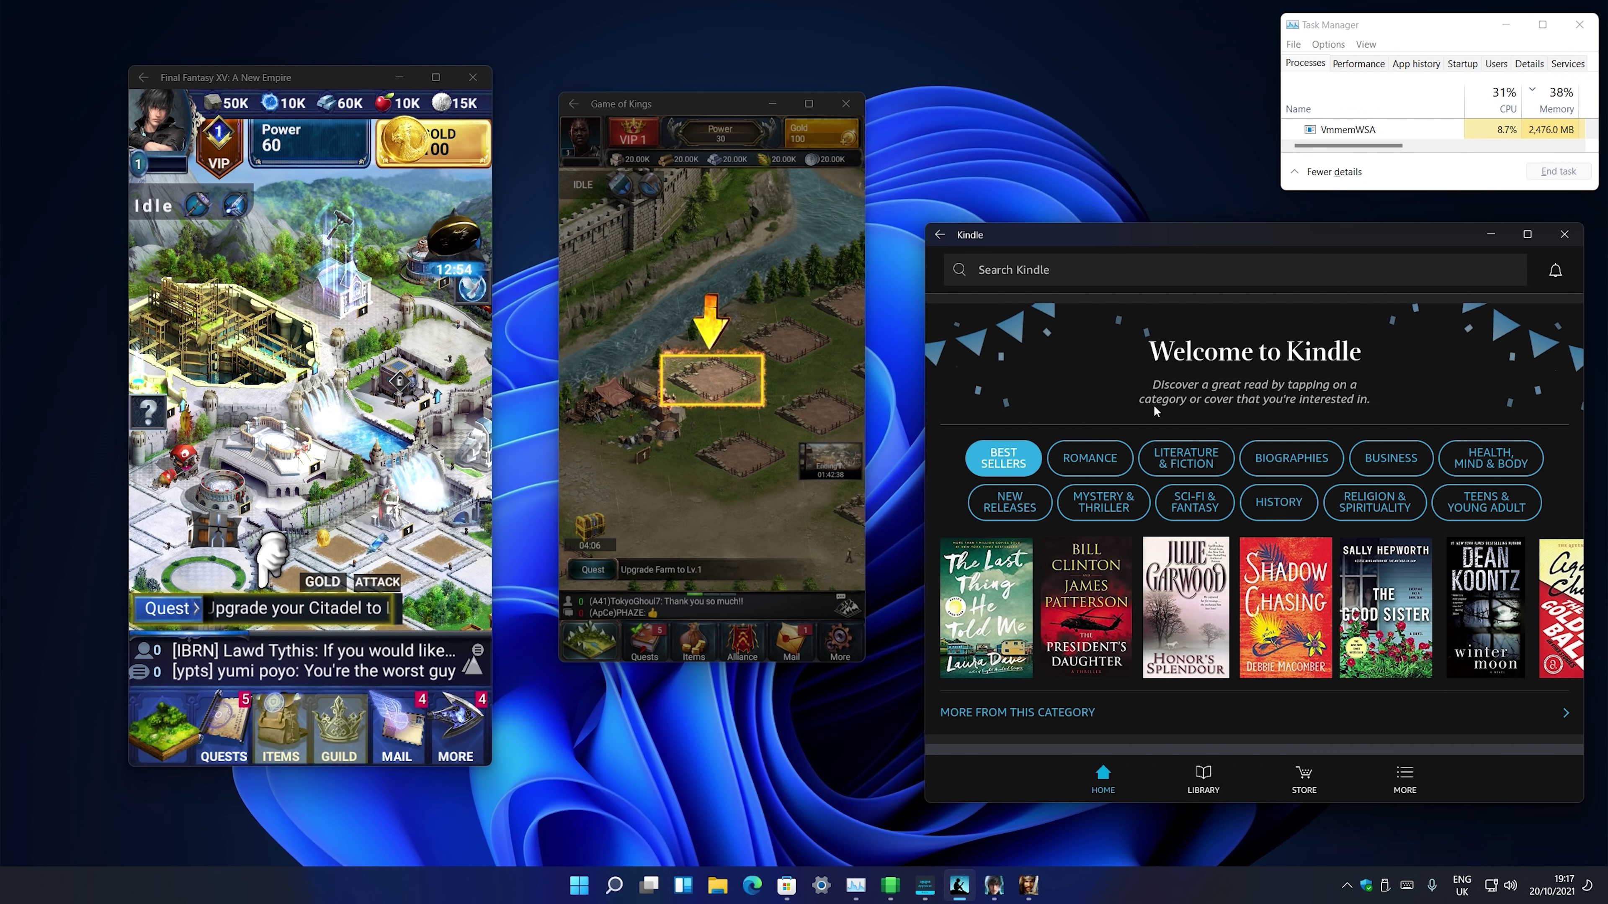
- Shift Game of Kings slightly left and up, then bring up the task switcher showing all windows
left_click_drag(712, 111, 695, 105)
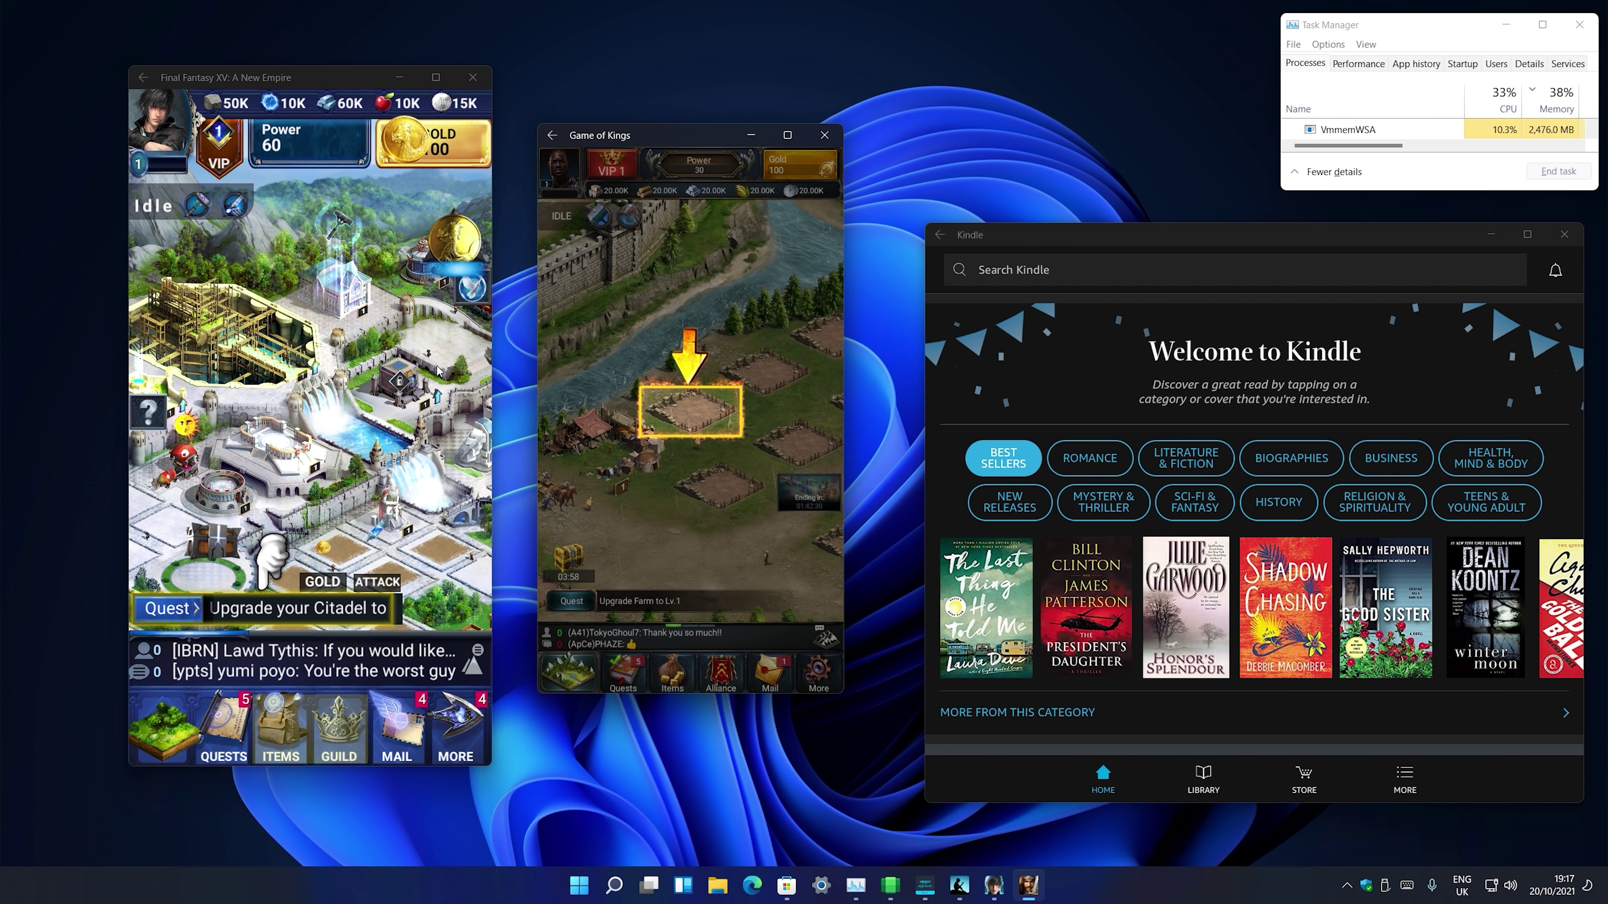
key("alt+Tab")
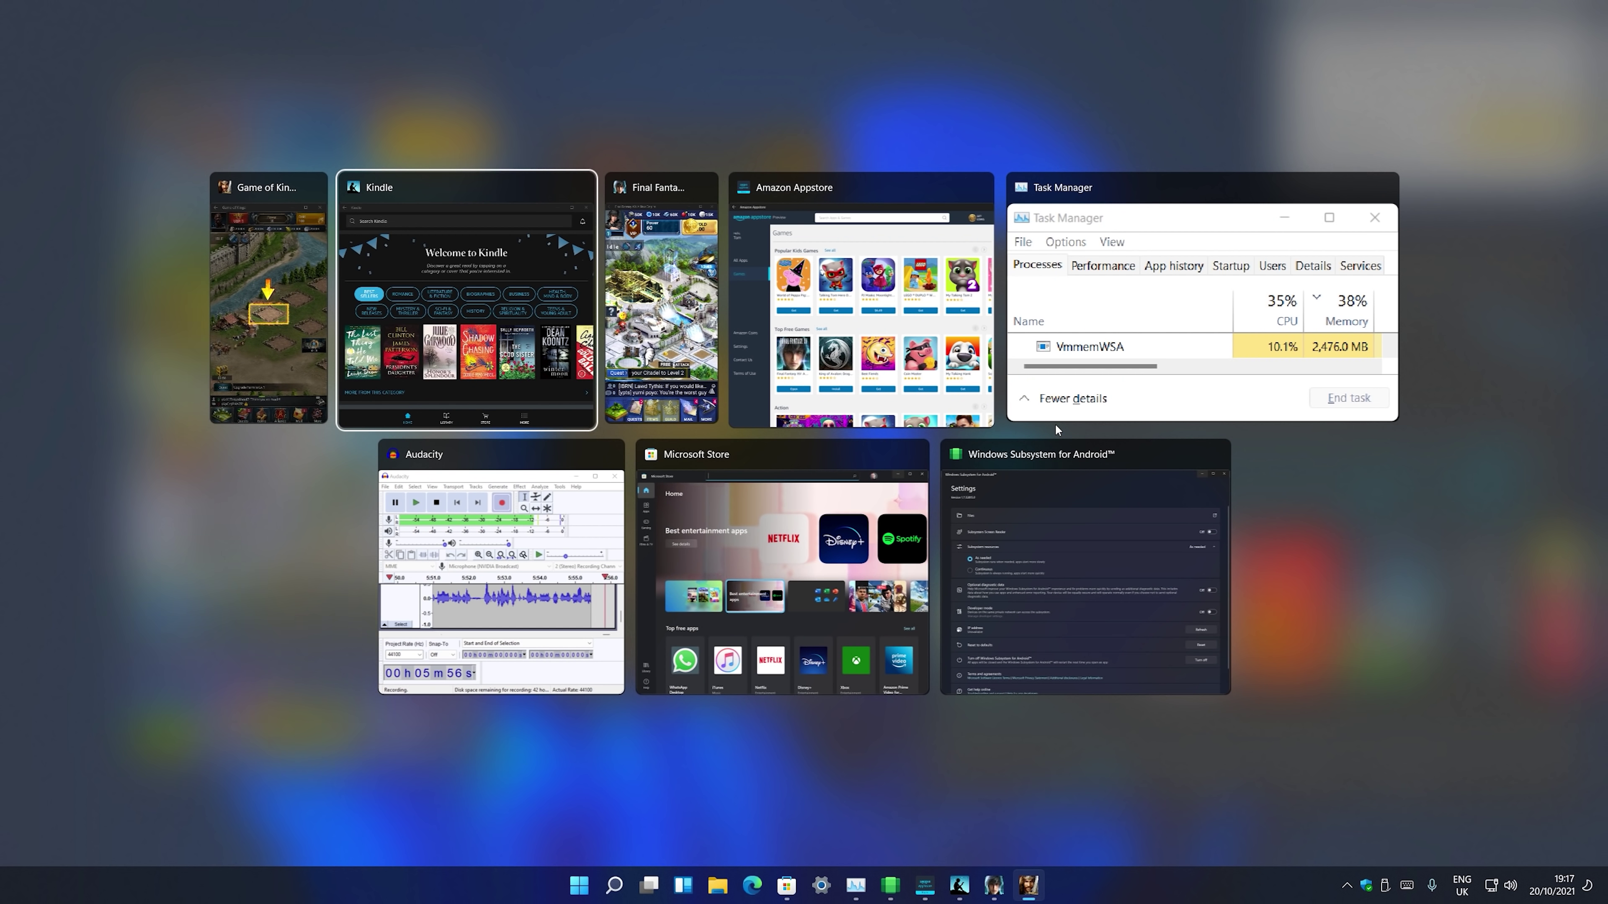
- Snap Final Fantasy XV to the left half and Kindle to the right half
left_click(564, 417)
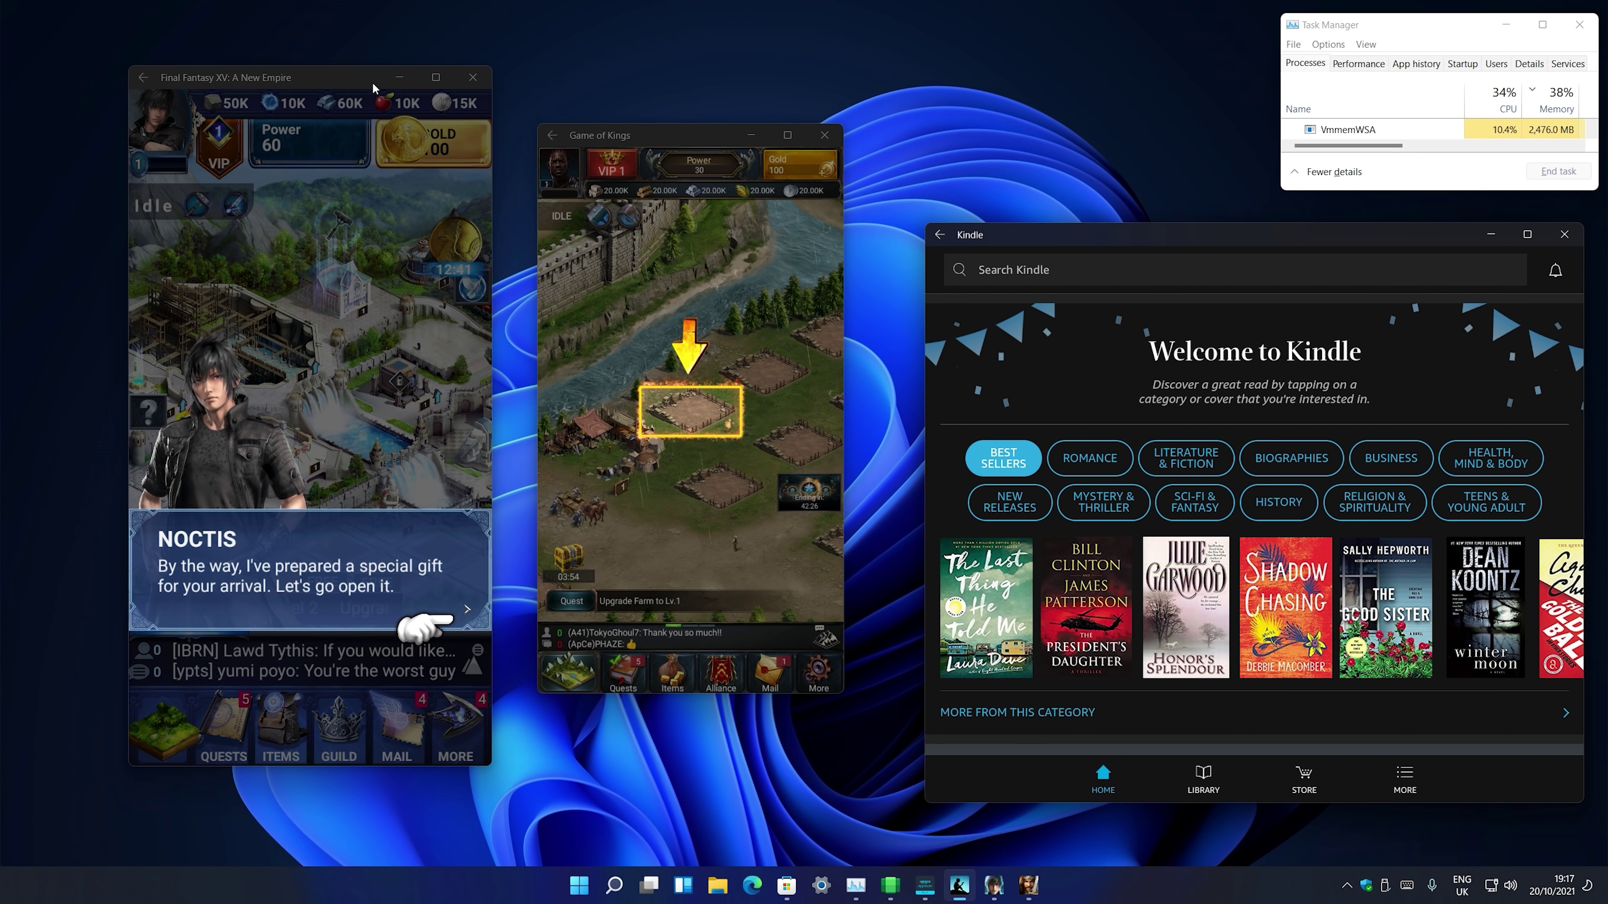
left_click_drag(374, 88, 19, 82)
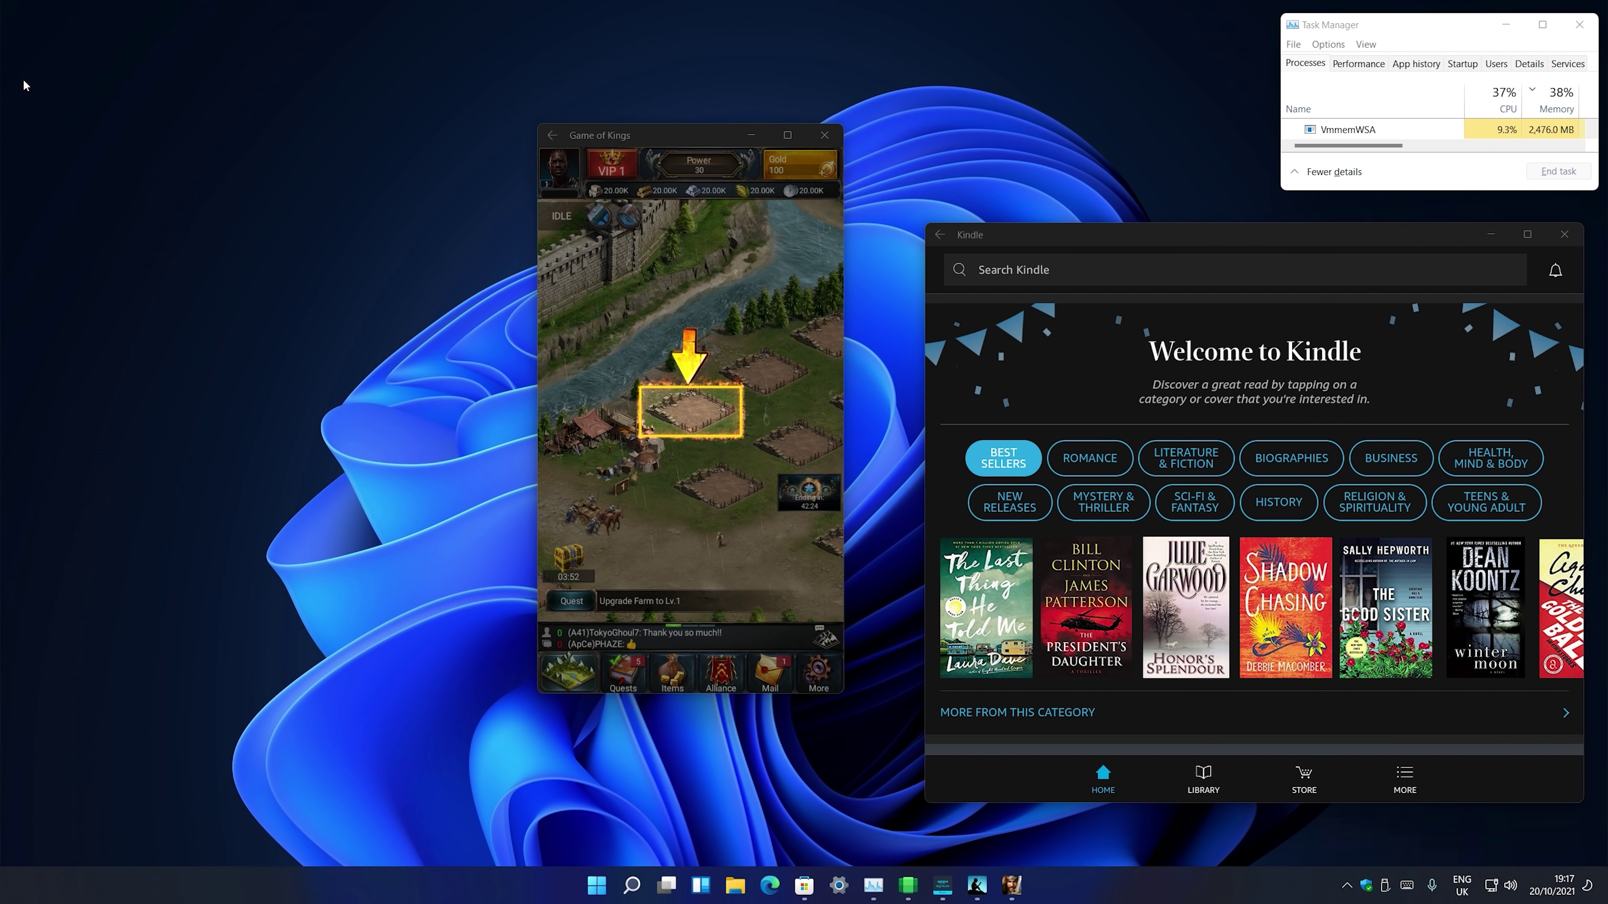
left_click_drag(225, 77, 8, 63)
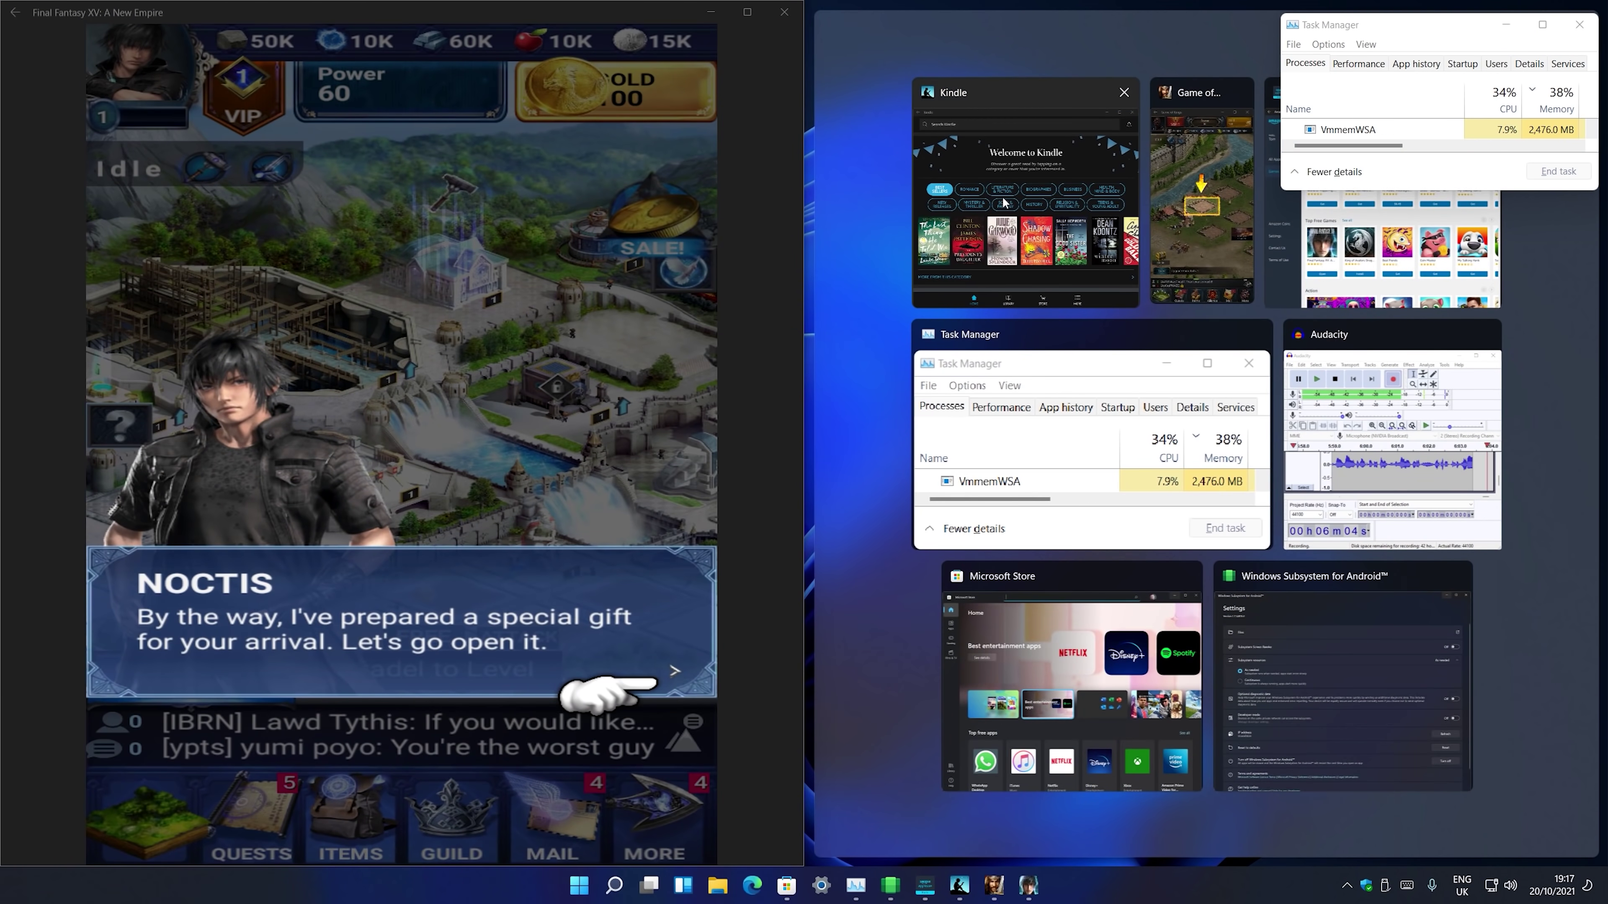
left_click(1003, 202)
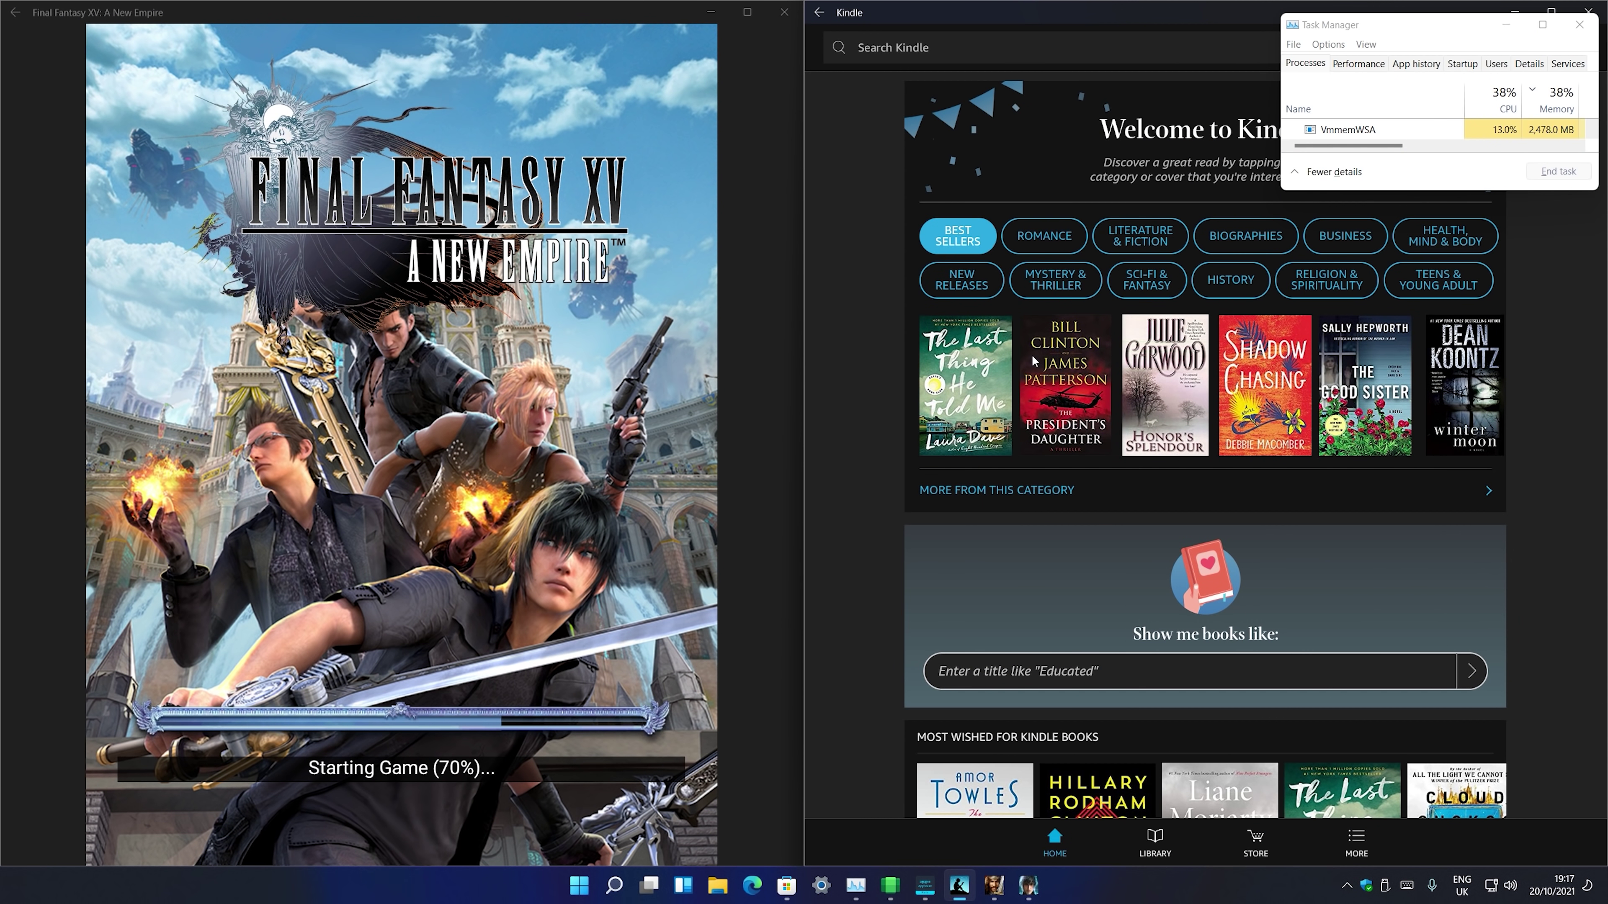
- Open and minimise File Explorer, then pull Final Fantasy XV and Kindle out as floating windows
left_click(710, 889)
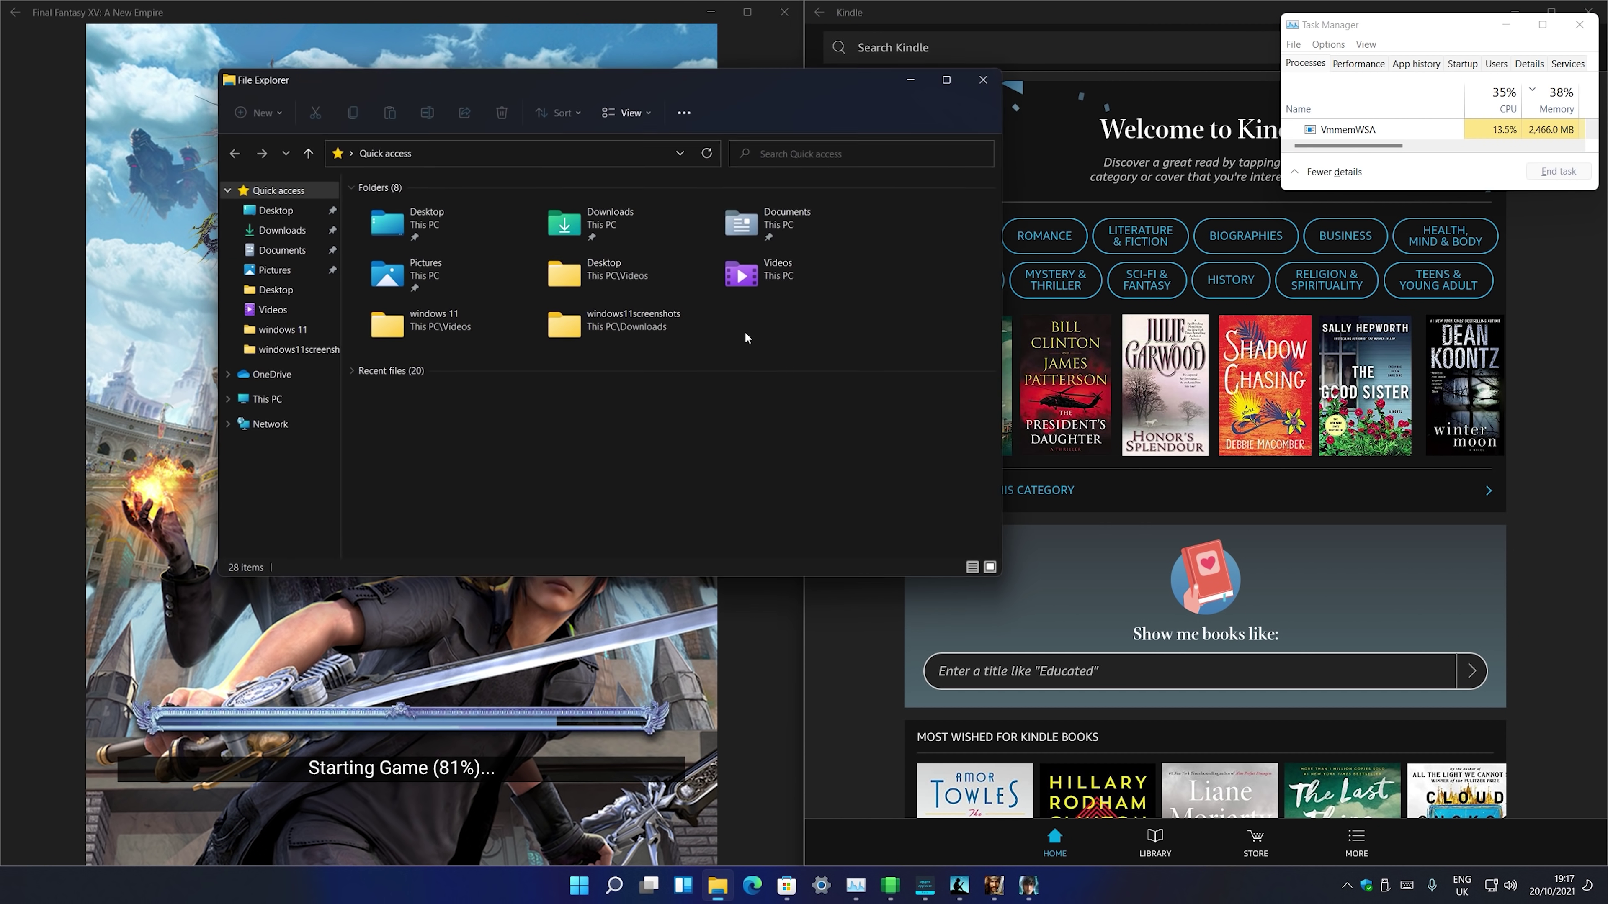
left_click_drag(689, 68, 908, 226)
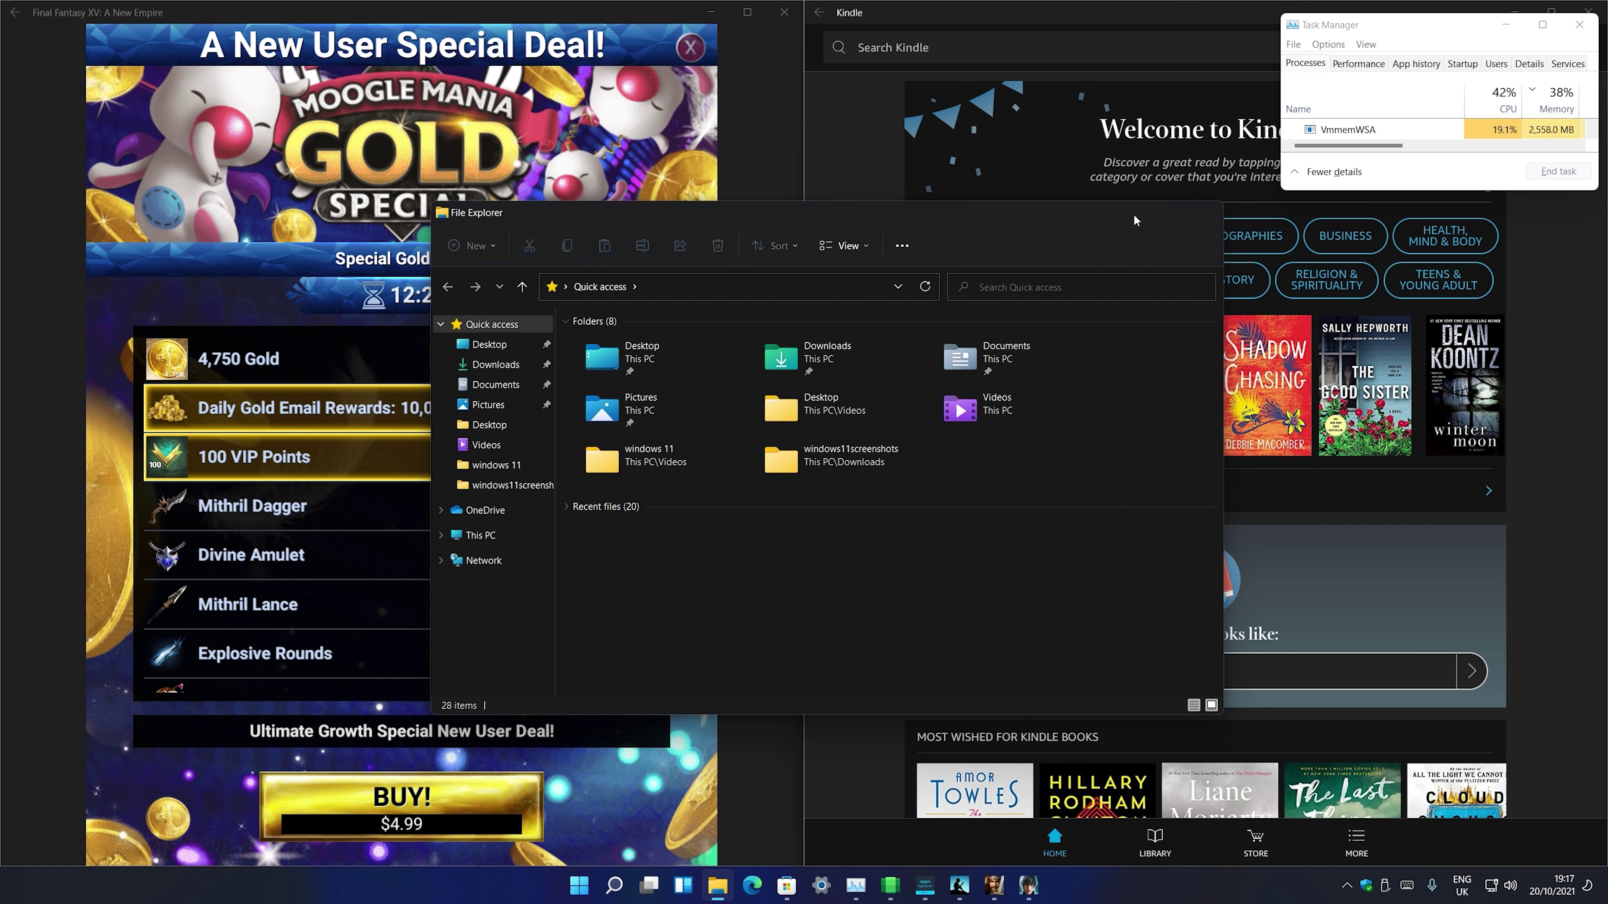
left_click(1132, 212)
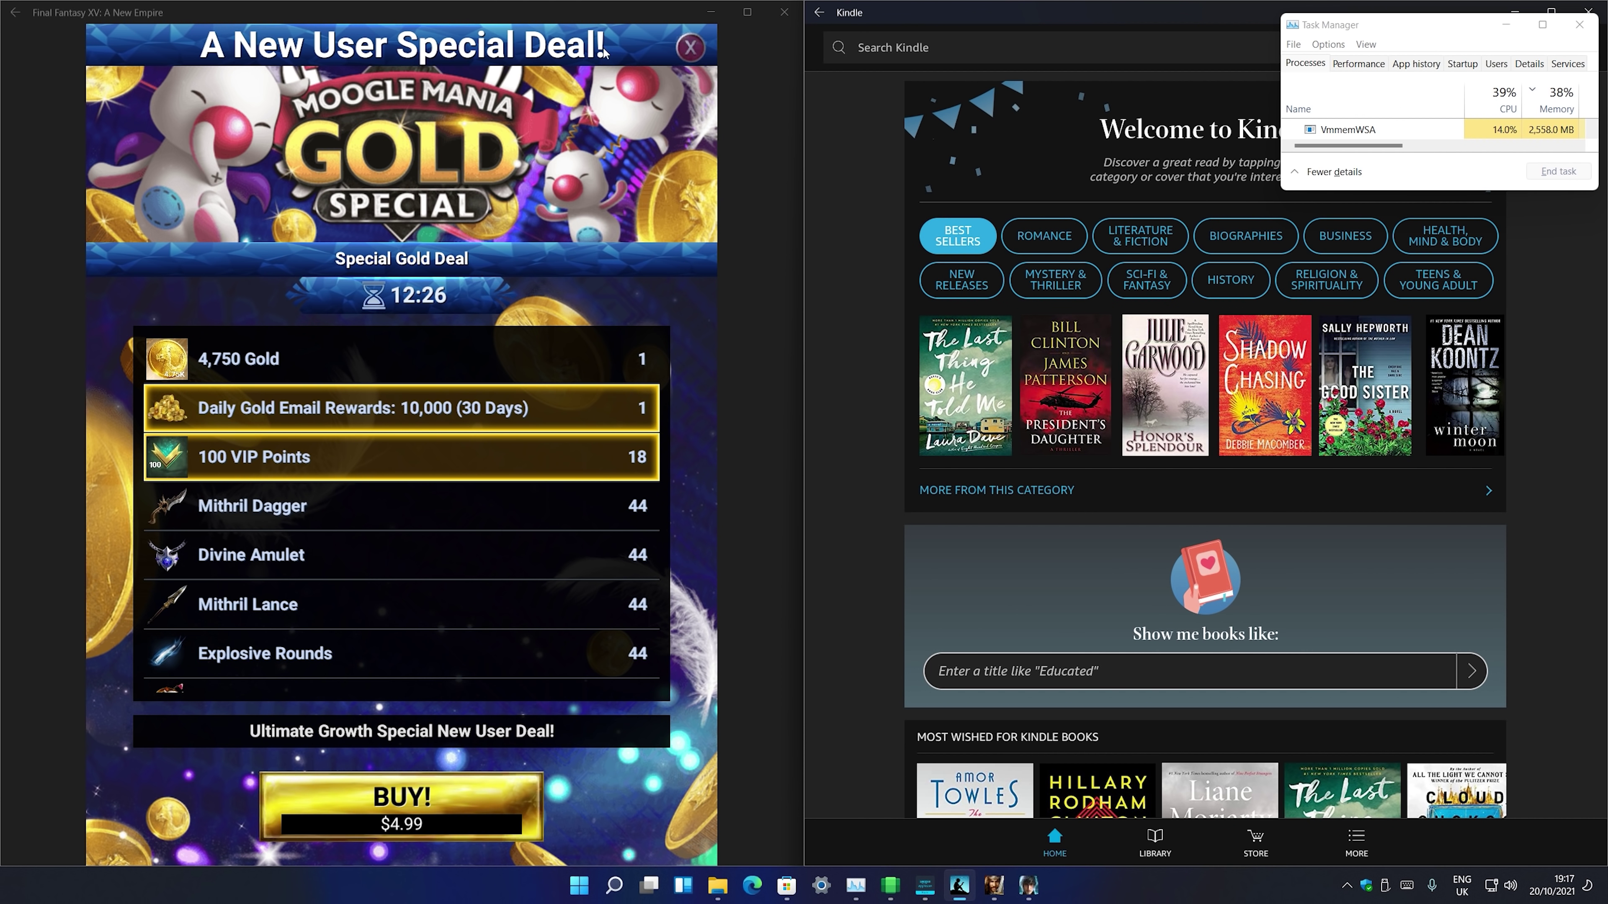
left_click_drag(603, 13, 320, 51)
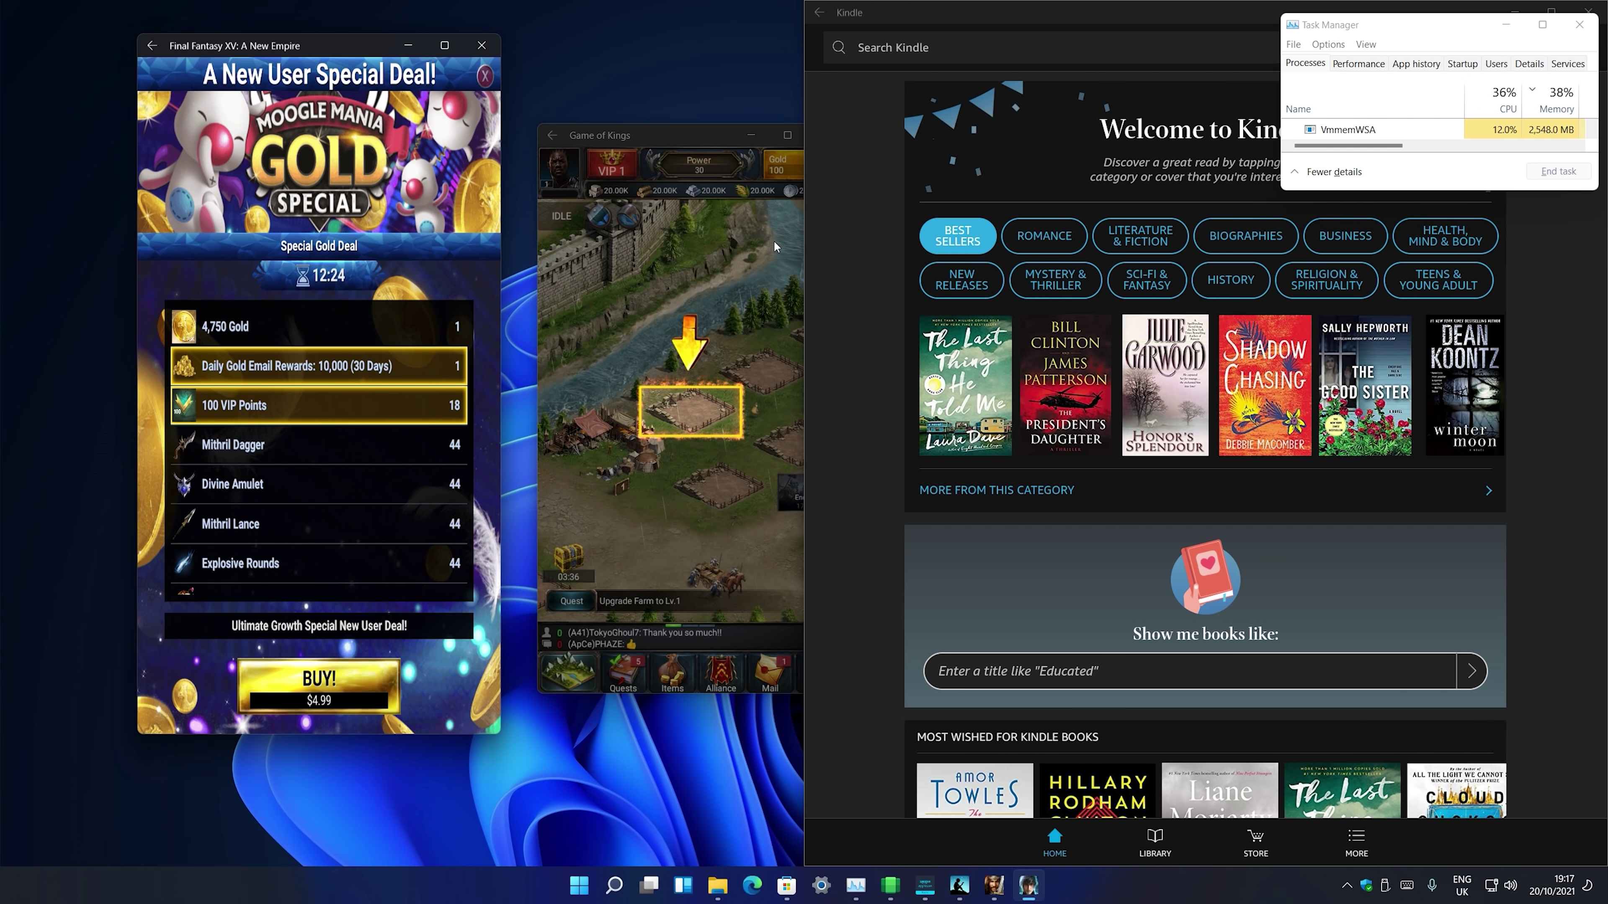
left_click_drag(1055, 17, 803, 131)
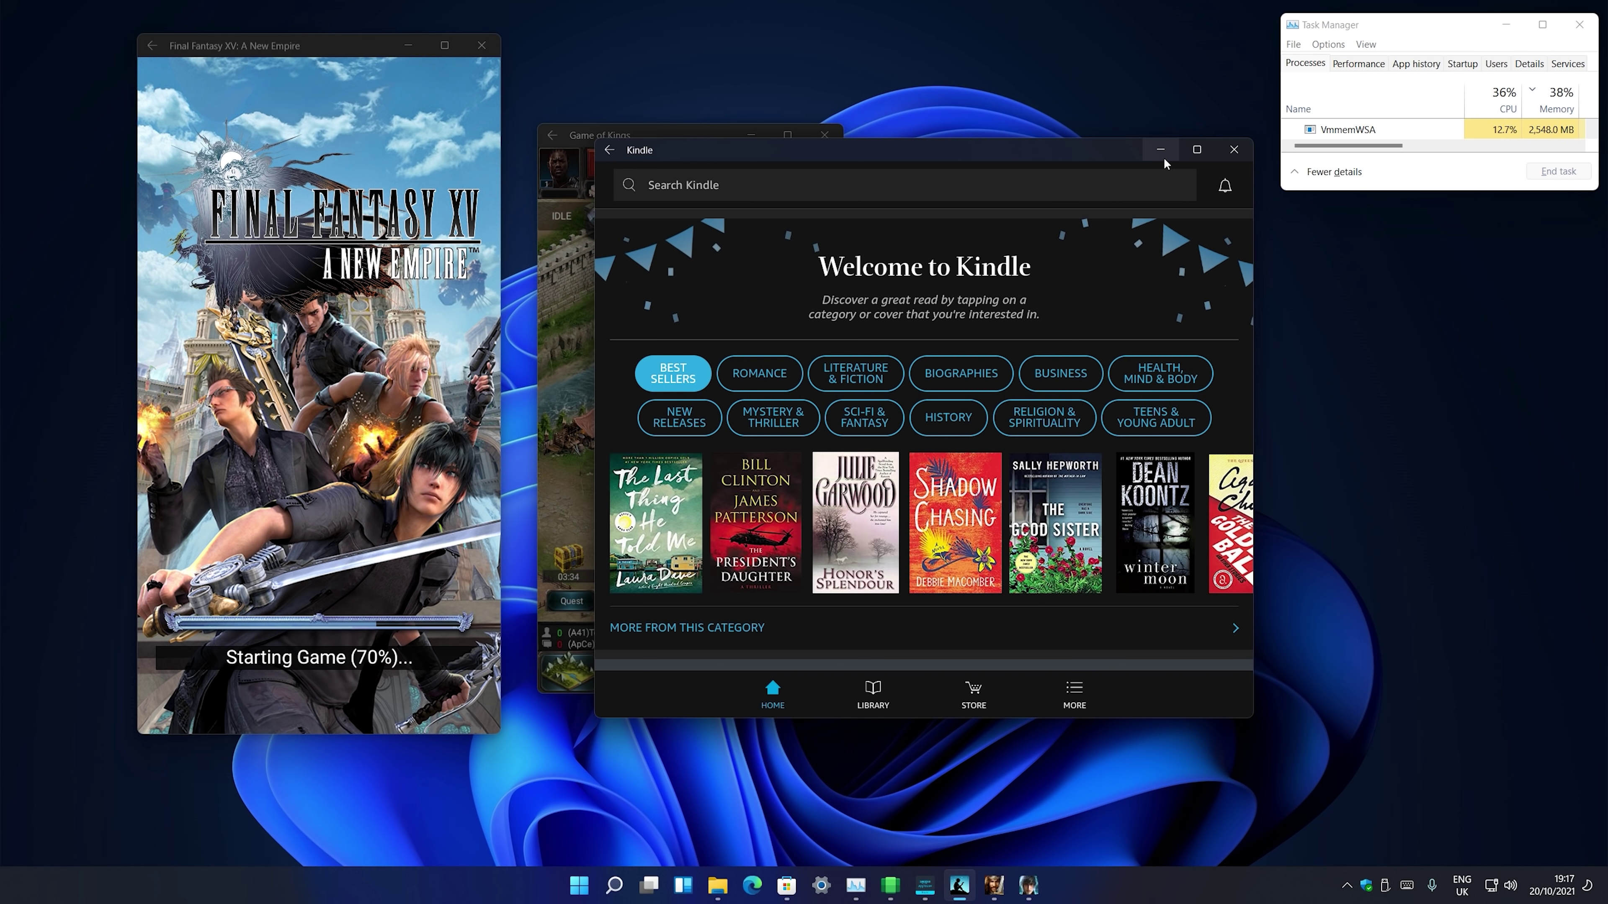
- Minimise Kindle, reposition and widen Final Fantasy XV, then move Game of Kings further right
left_click(1165, 155)
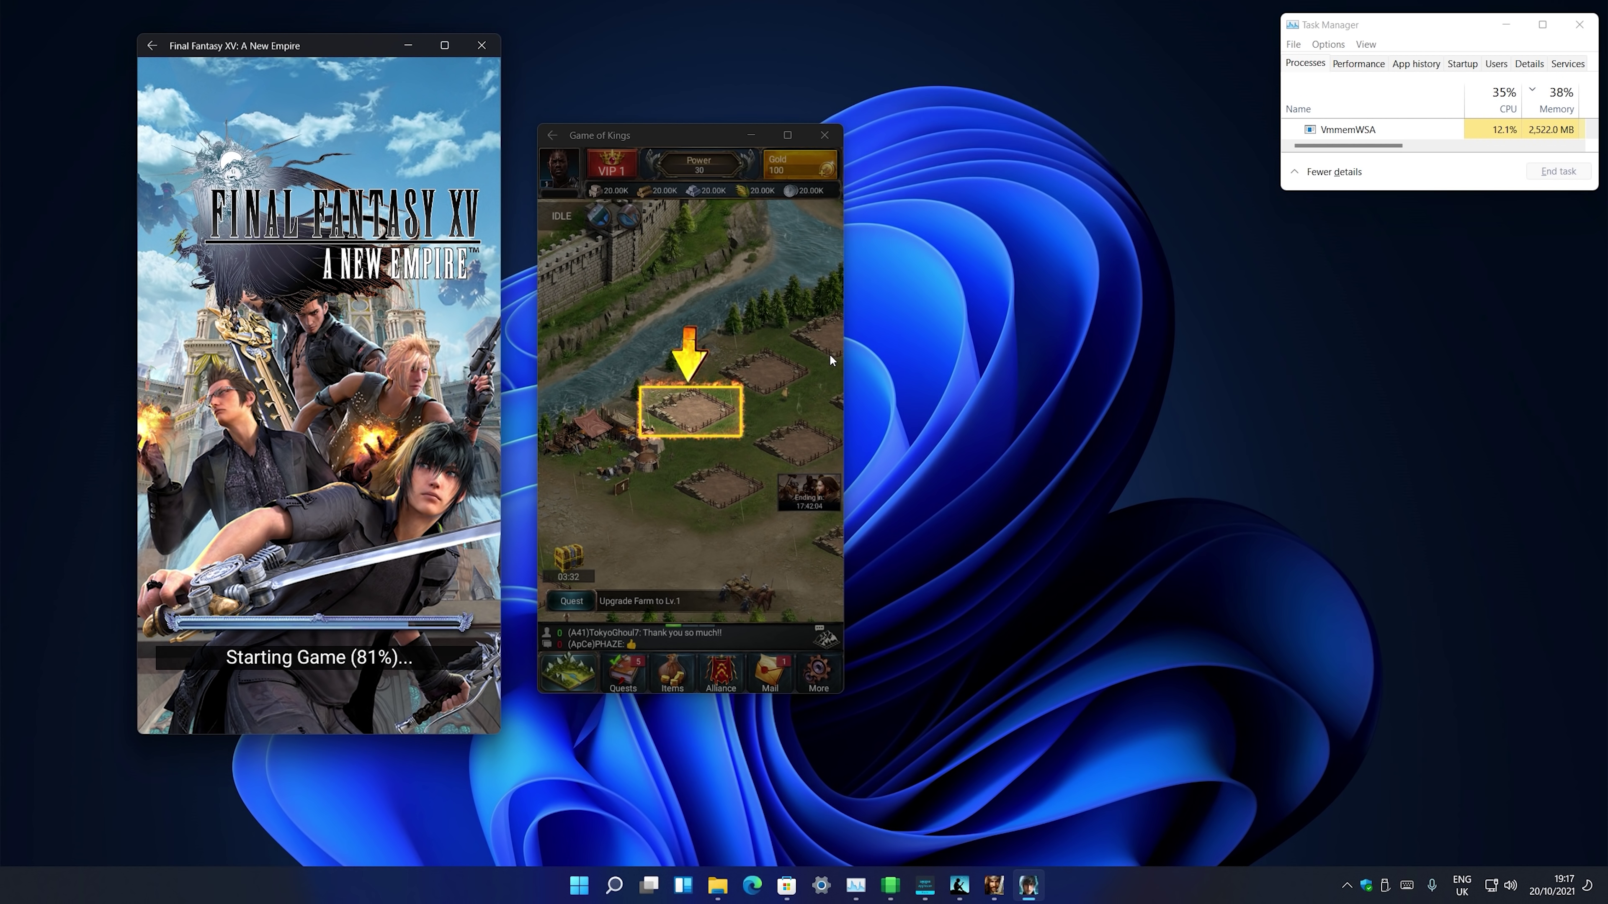
left_click_drag(332, 45, 314, 62)
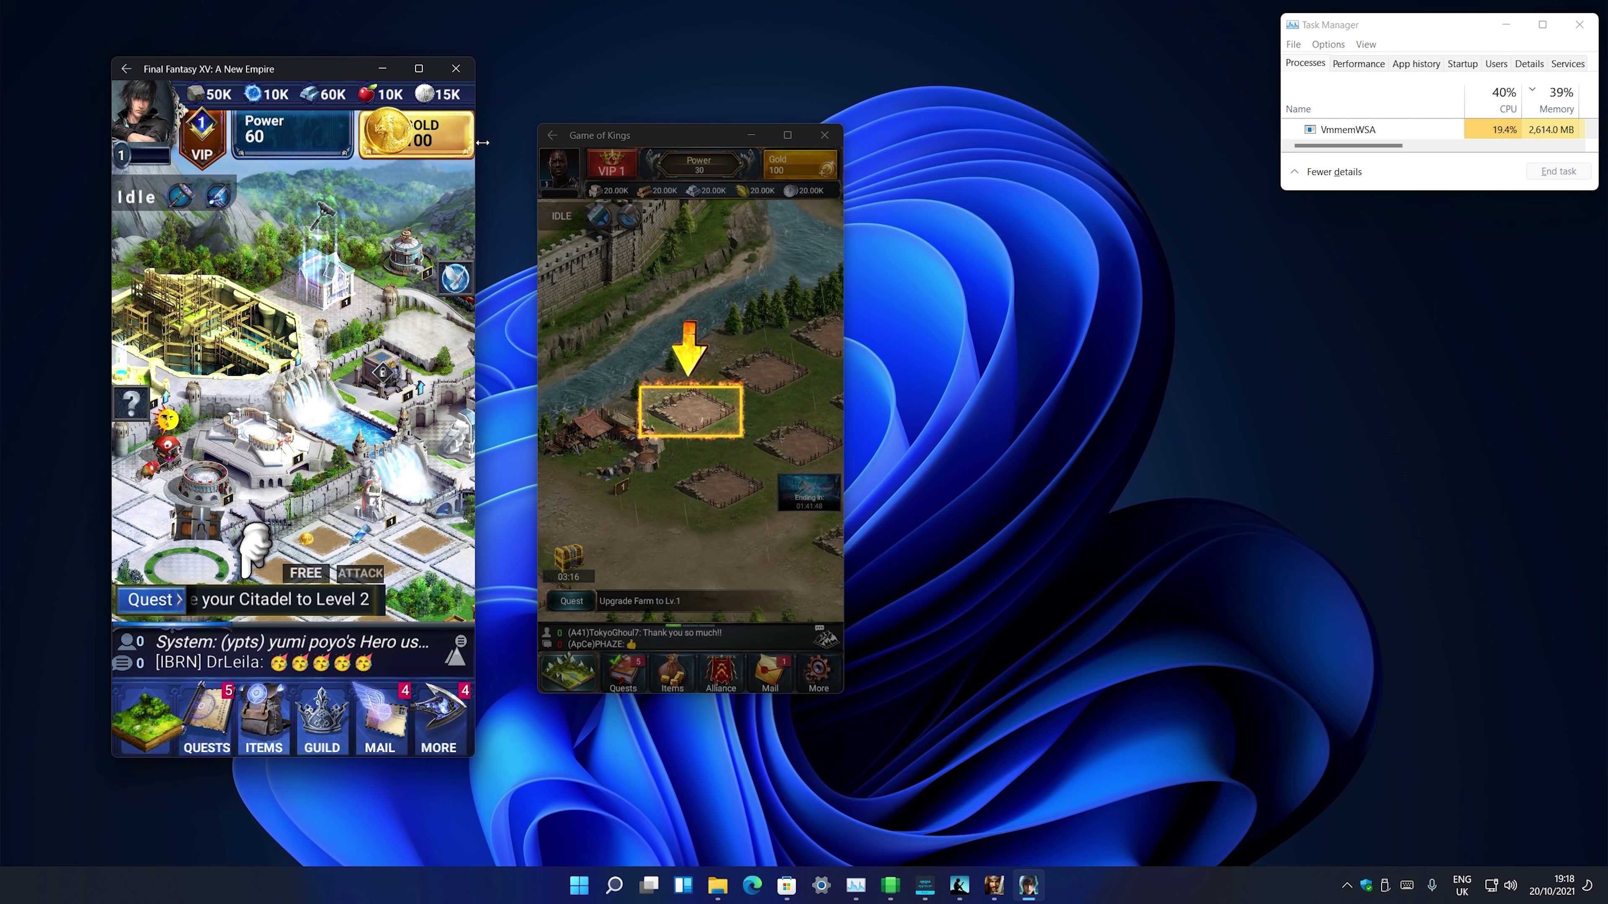
left_click_drag(480, 145, 635, 149)
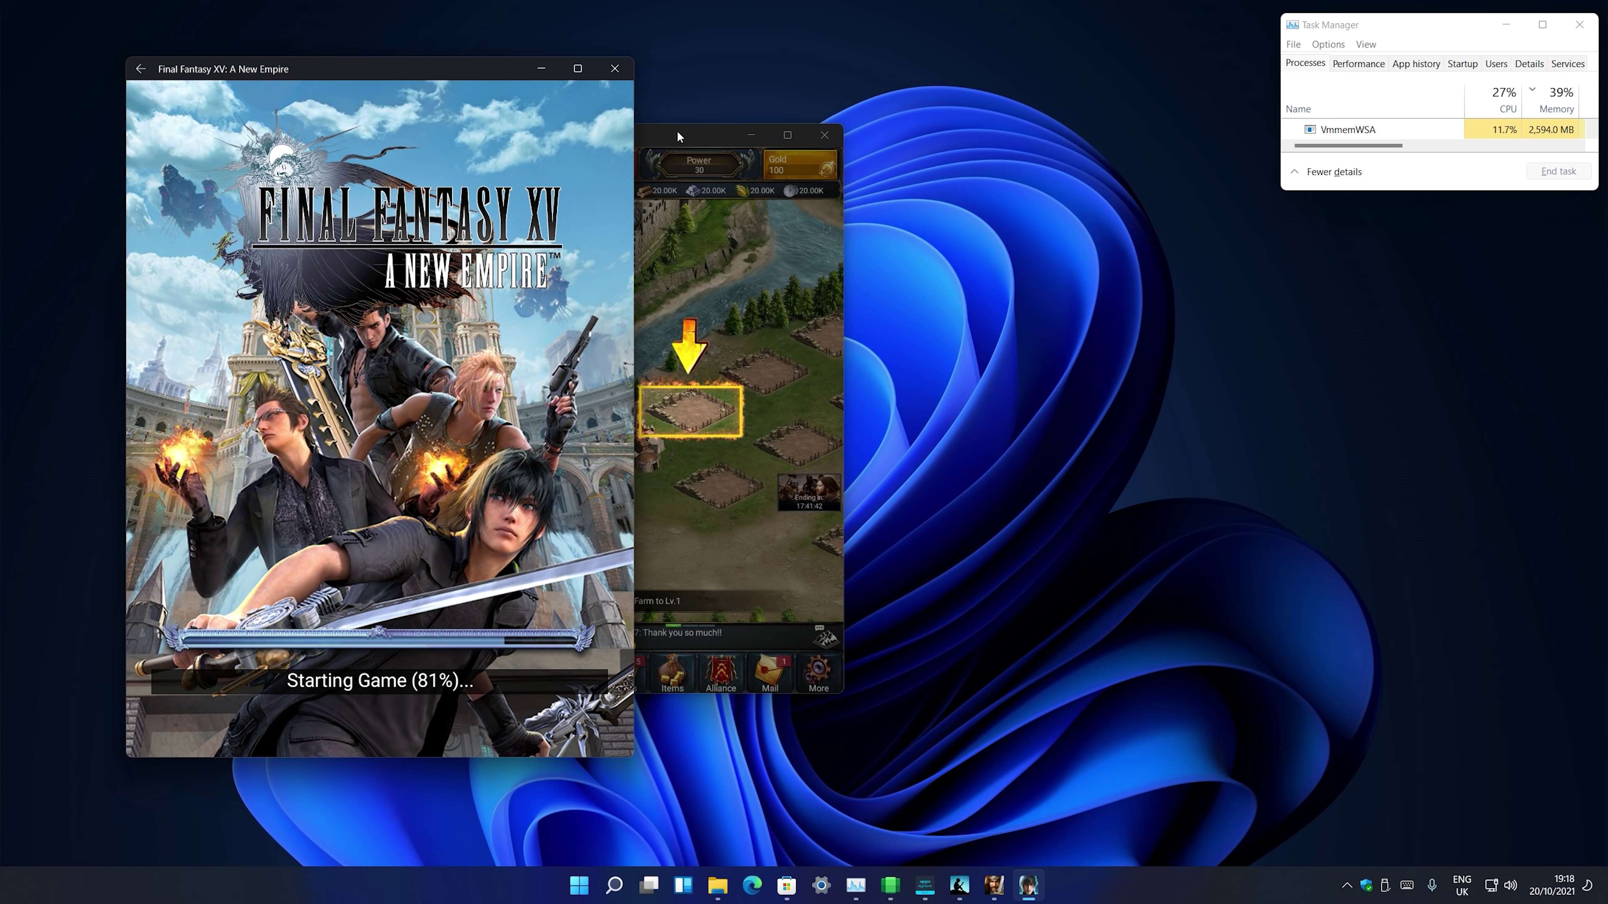
left_click(691, 138)
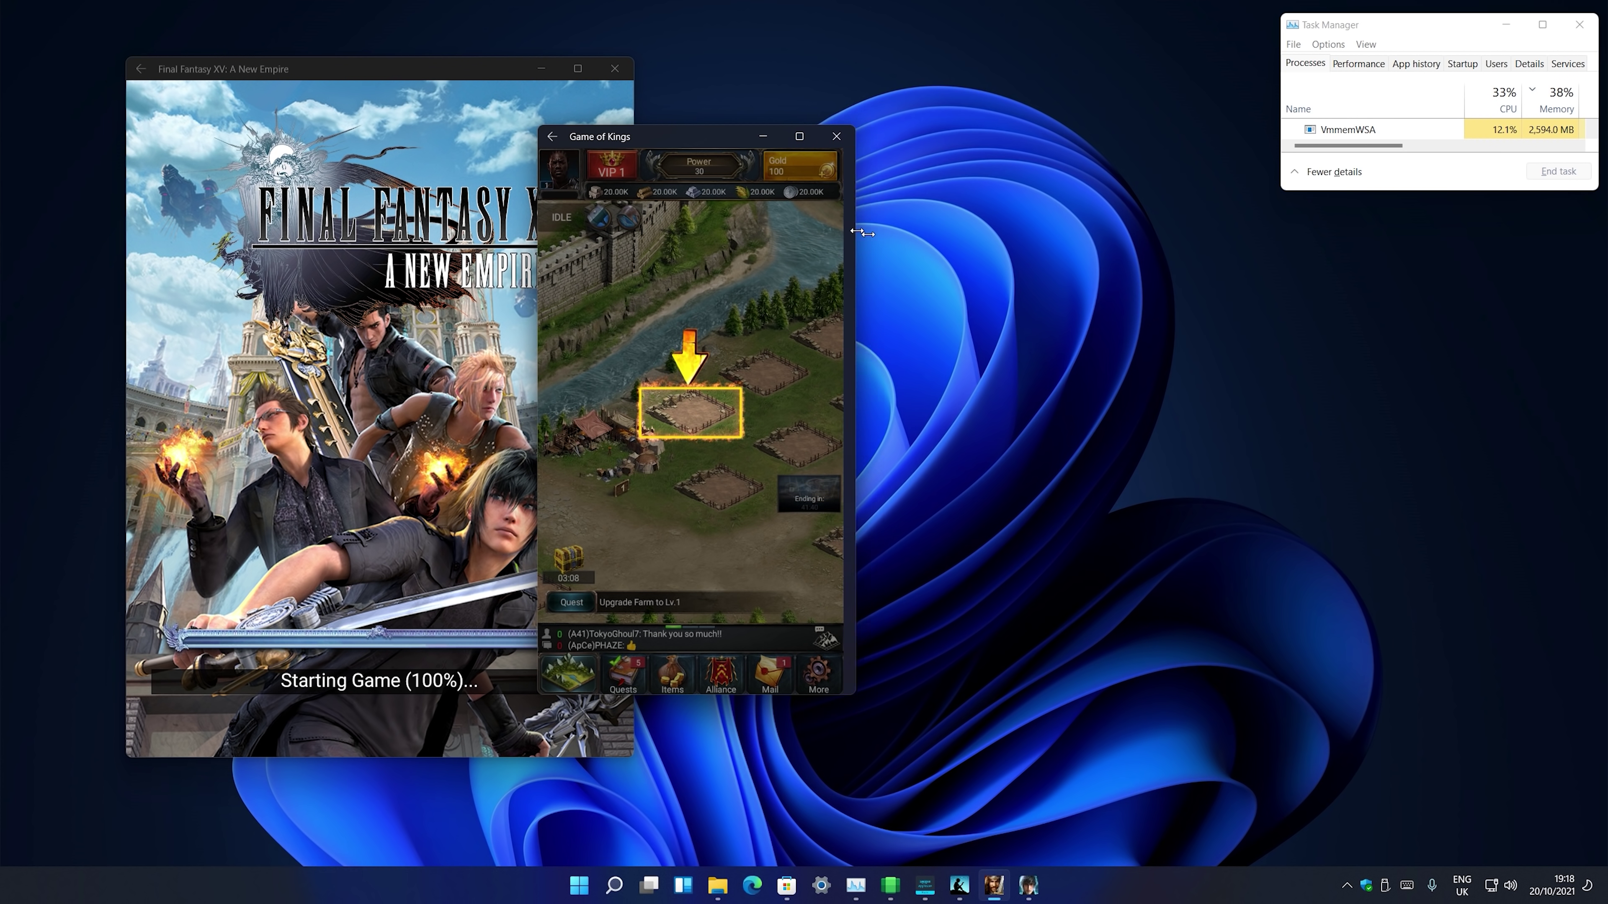
left_click_drag(696, 136, 912, 133)
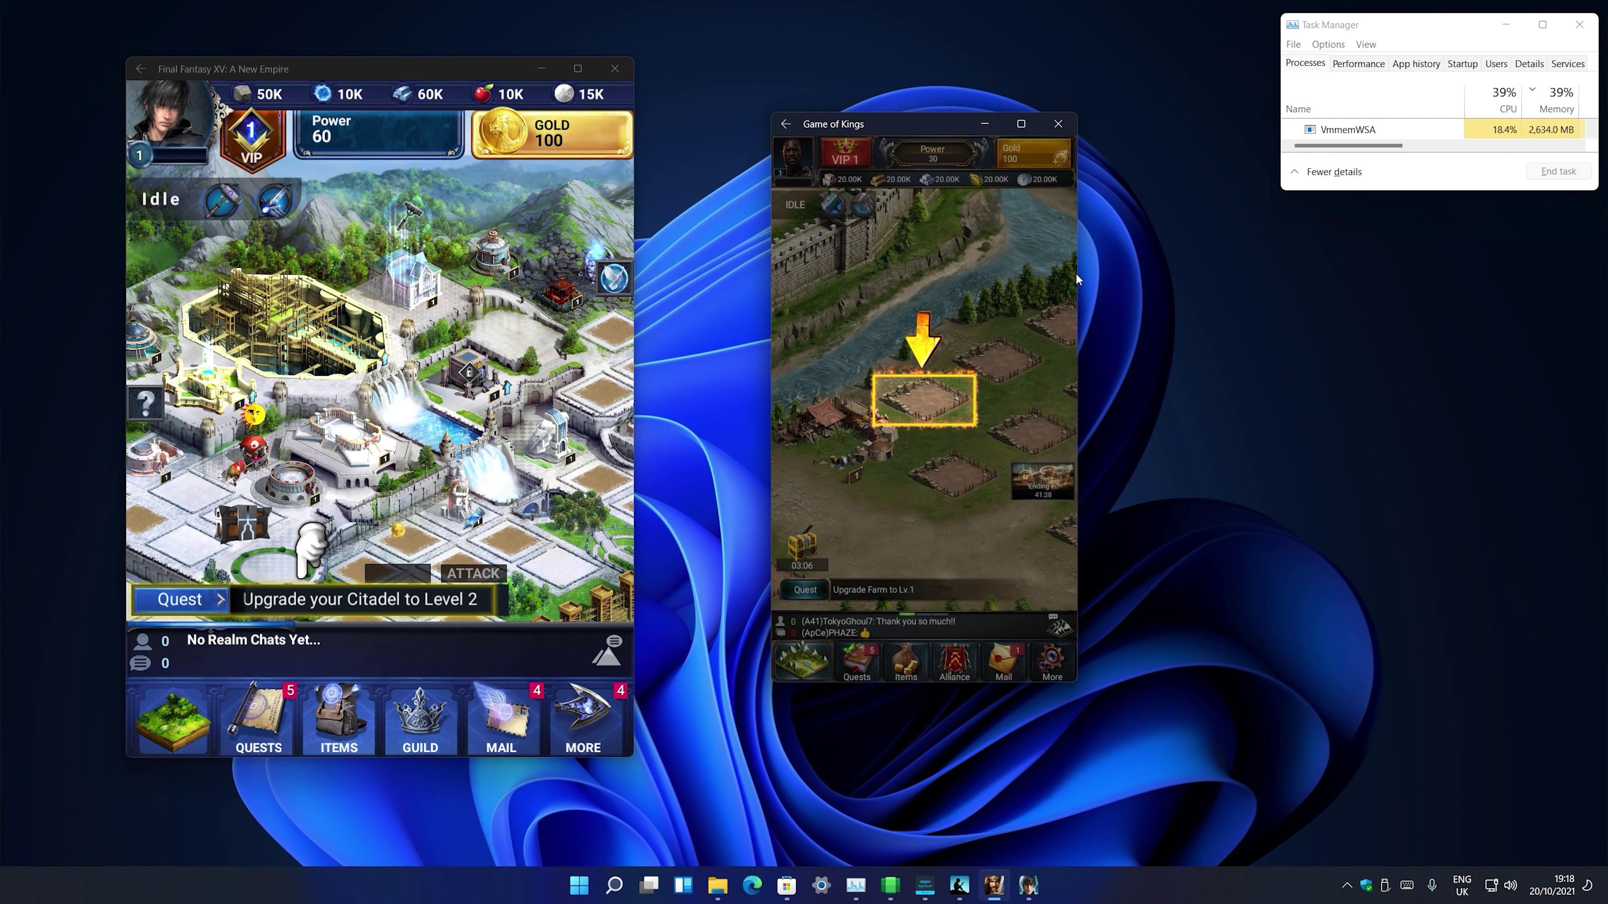
- Move Game of Kings lower, enlarge it from the bottom-right corner, and place it beside Final Fantasy XV
left_click_drag(1085, 273, 1263, 285)
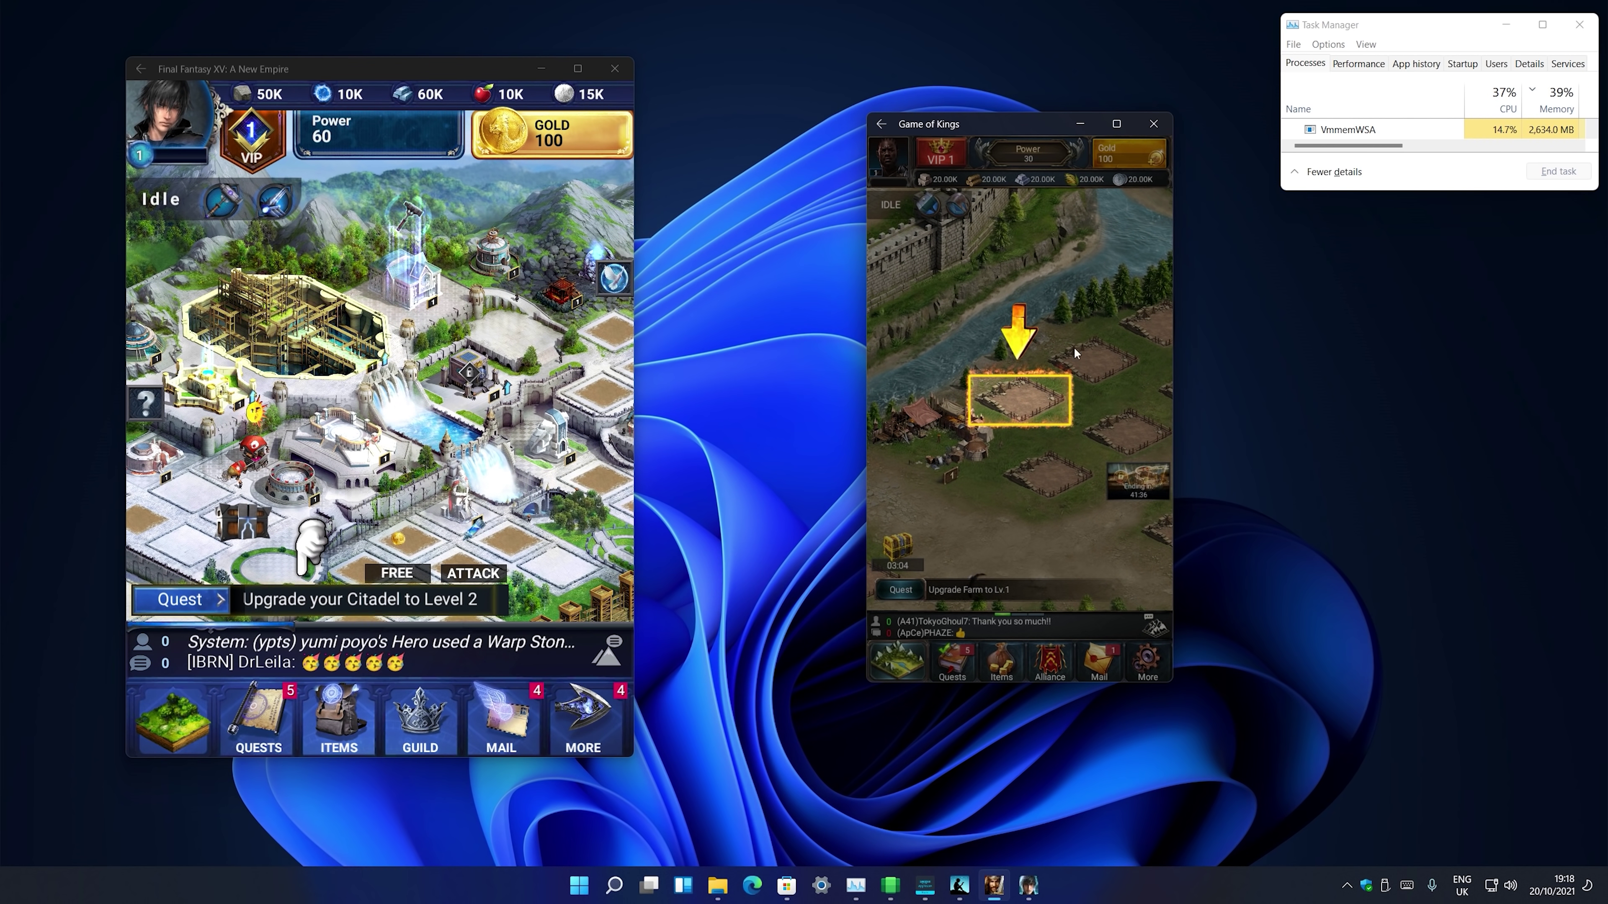
left_click_drag(982, 124, 1013, 354)
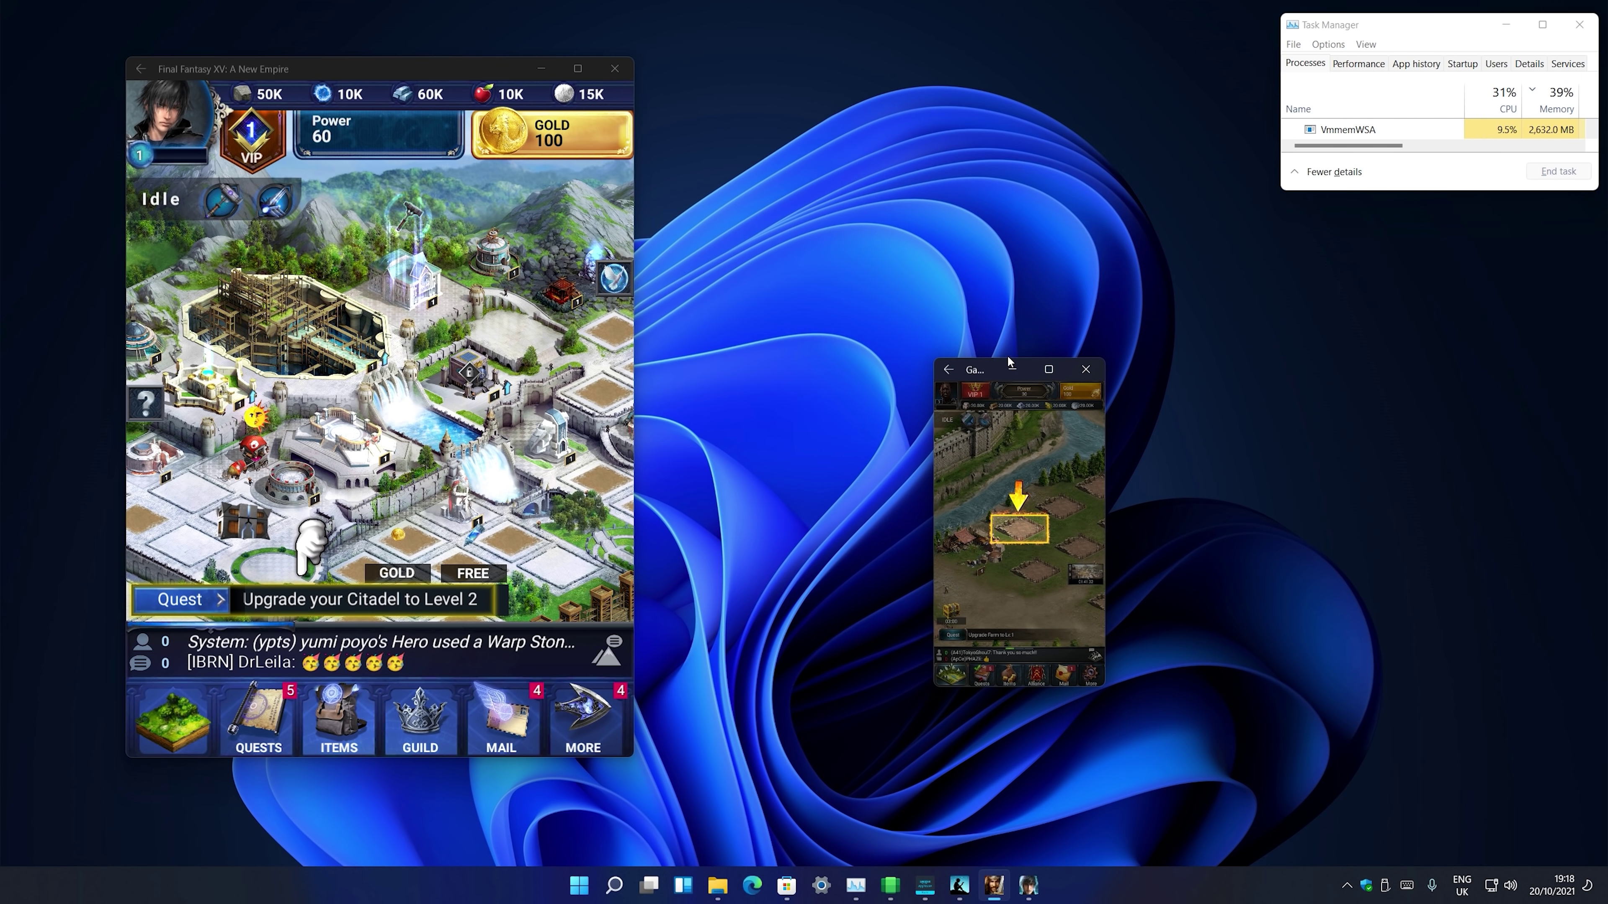
left_click_drag(990, 366, 989, 109)
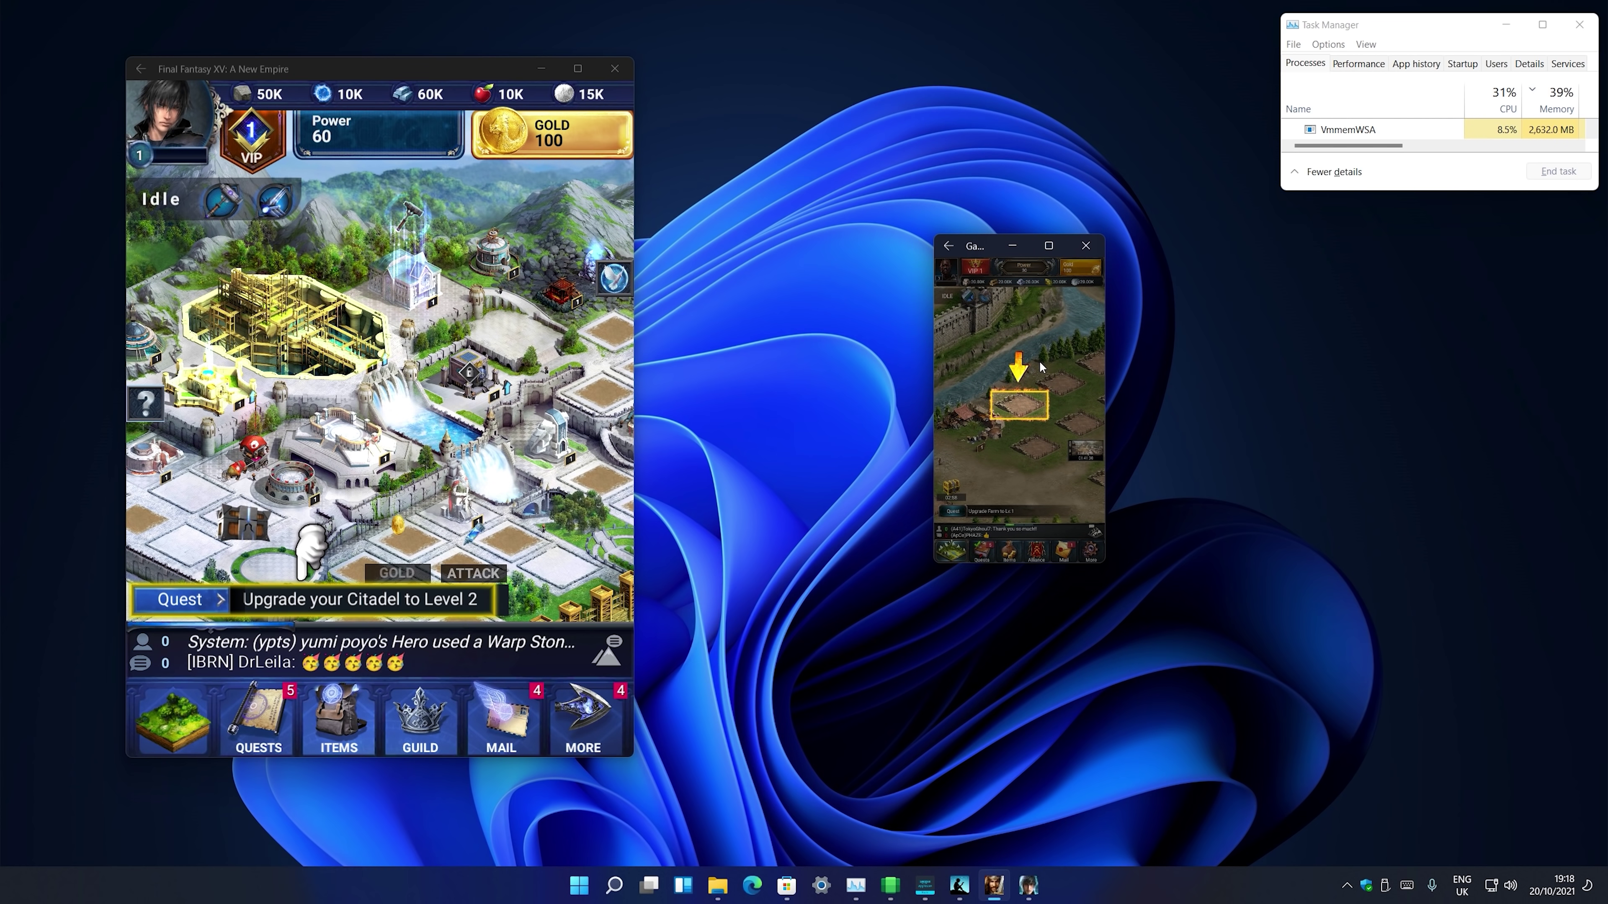
left_click_drag(1110, 569, 1306, 804)
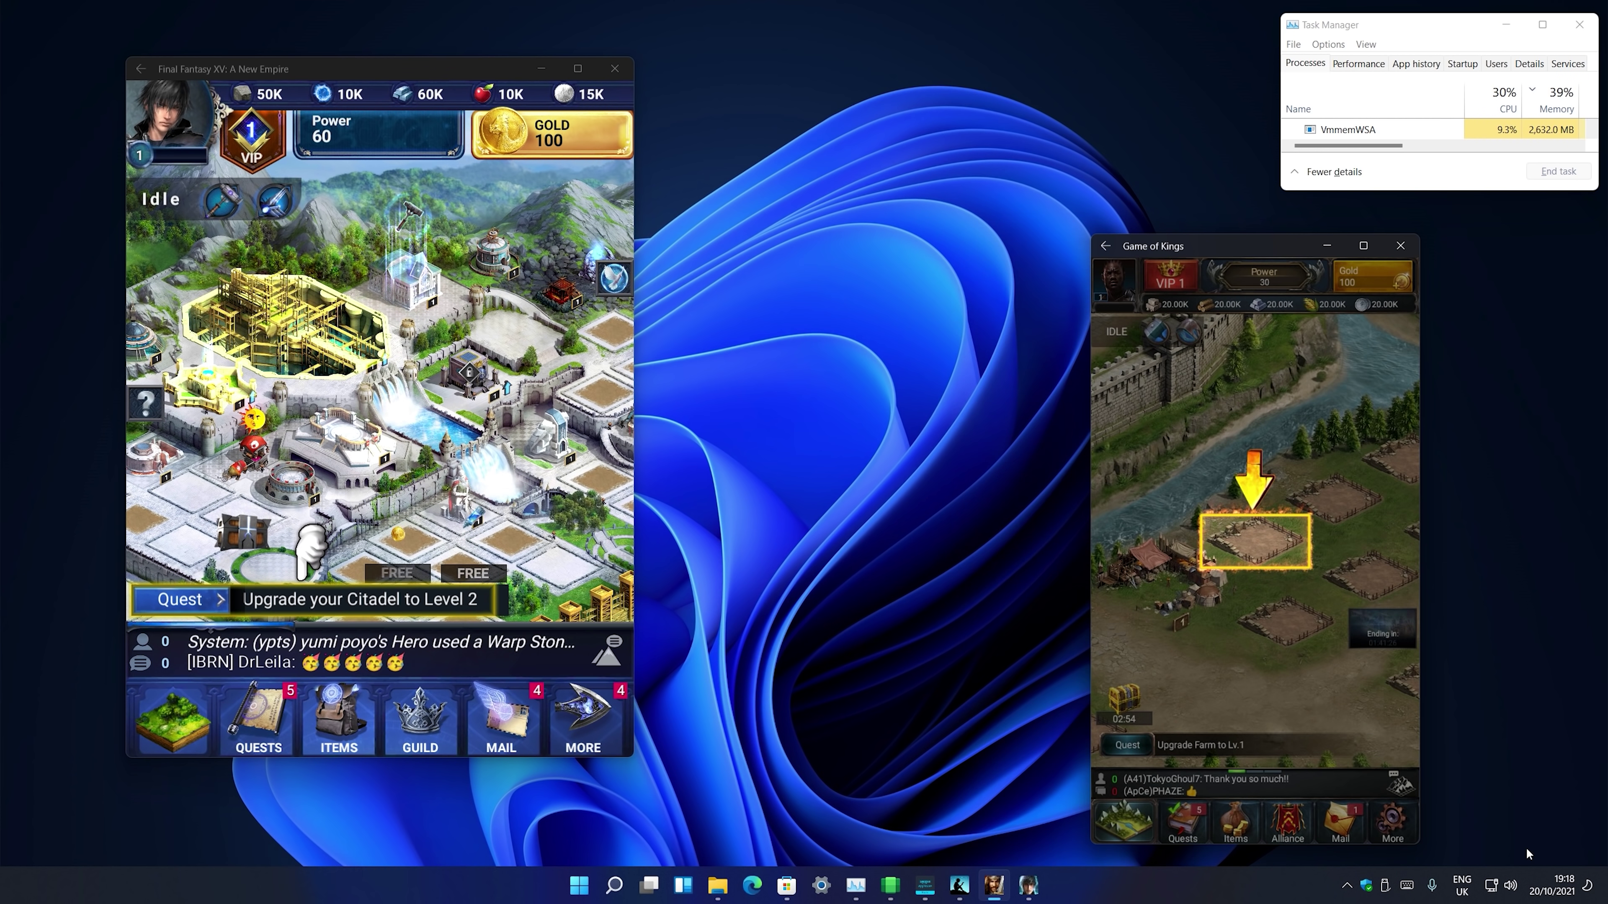
left_click_drag(1222, 250, 956, 153)
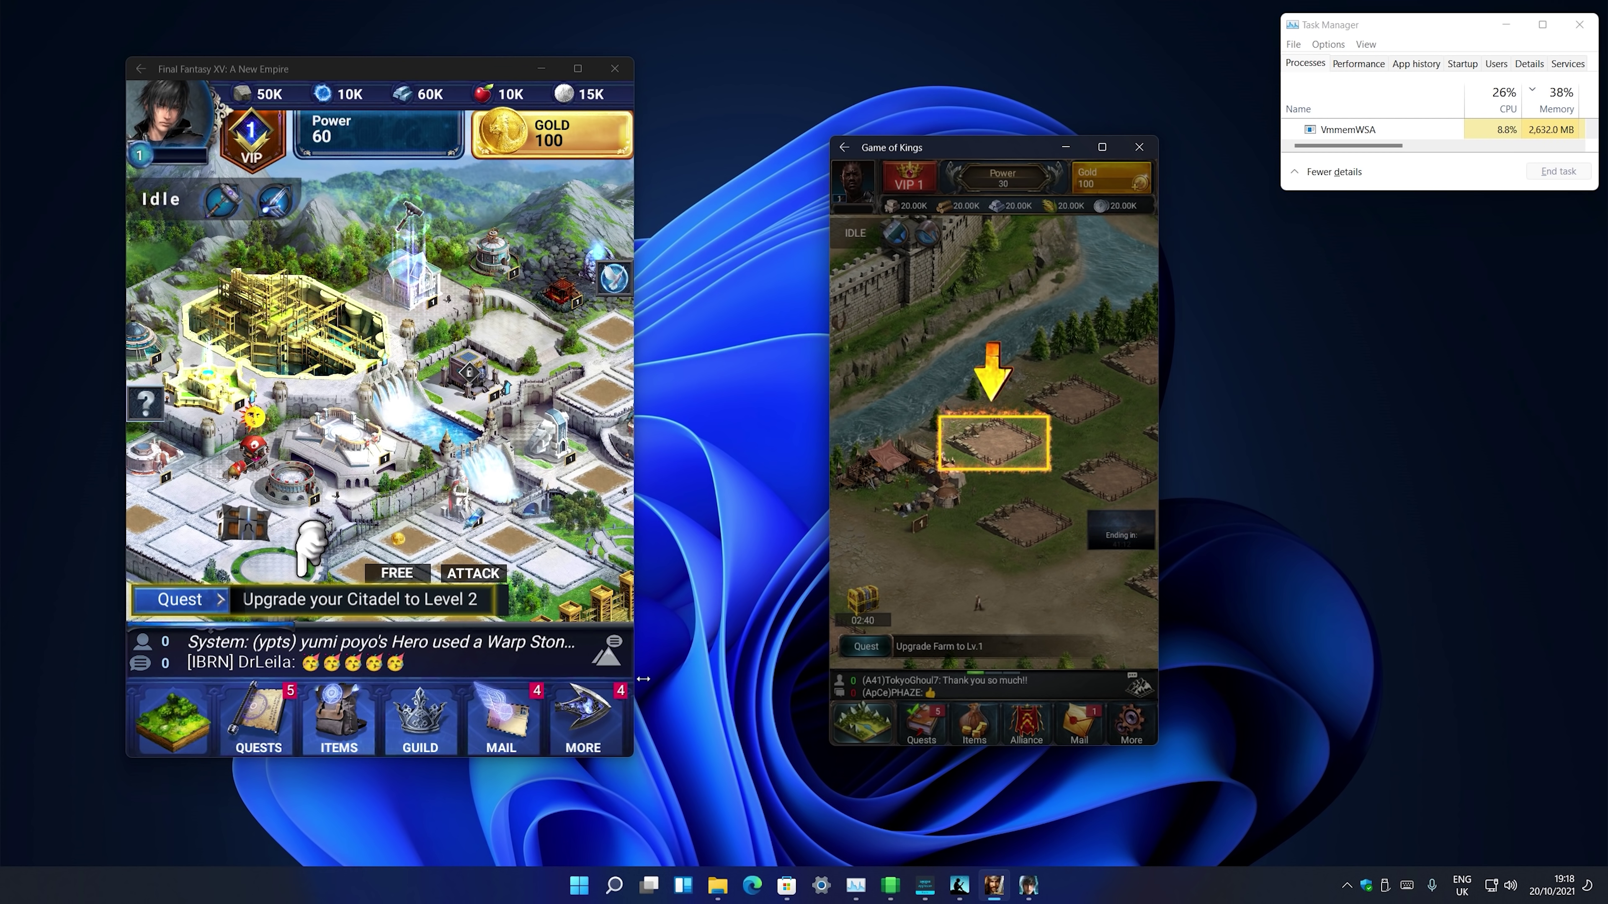
- Switch to the Amazon Appstore, minimise the Microsoft Store, and move the Appstore window right and down
left_click(785, 887)
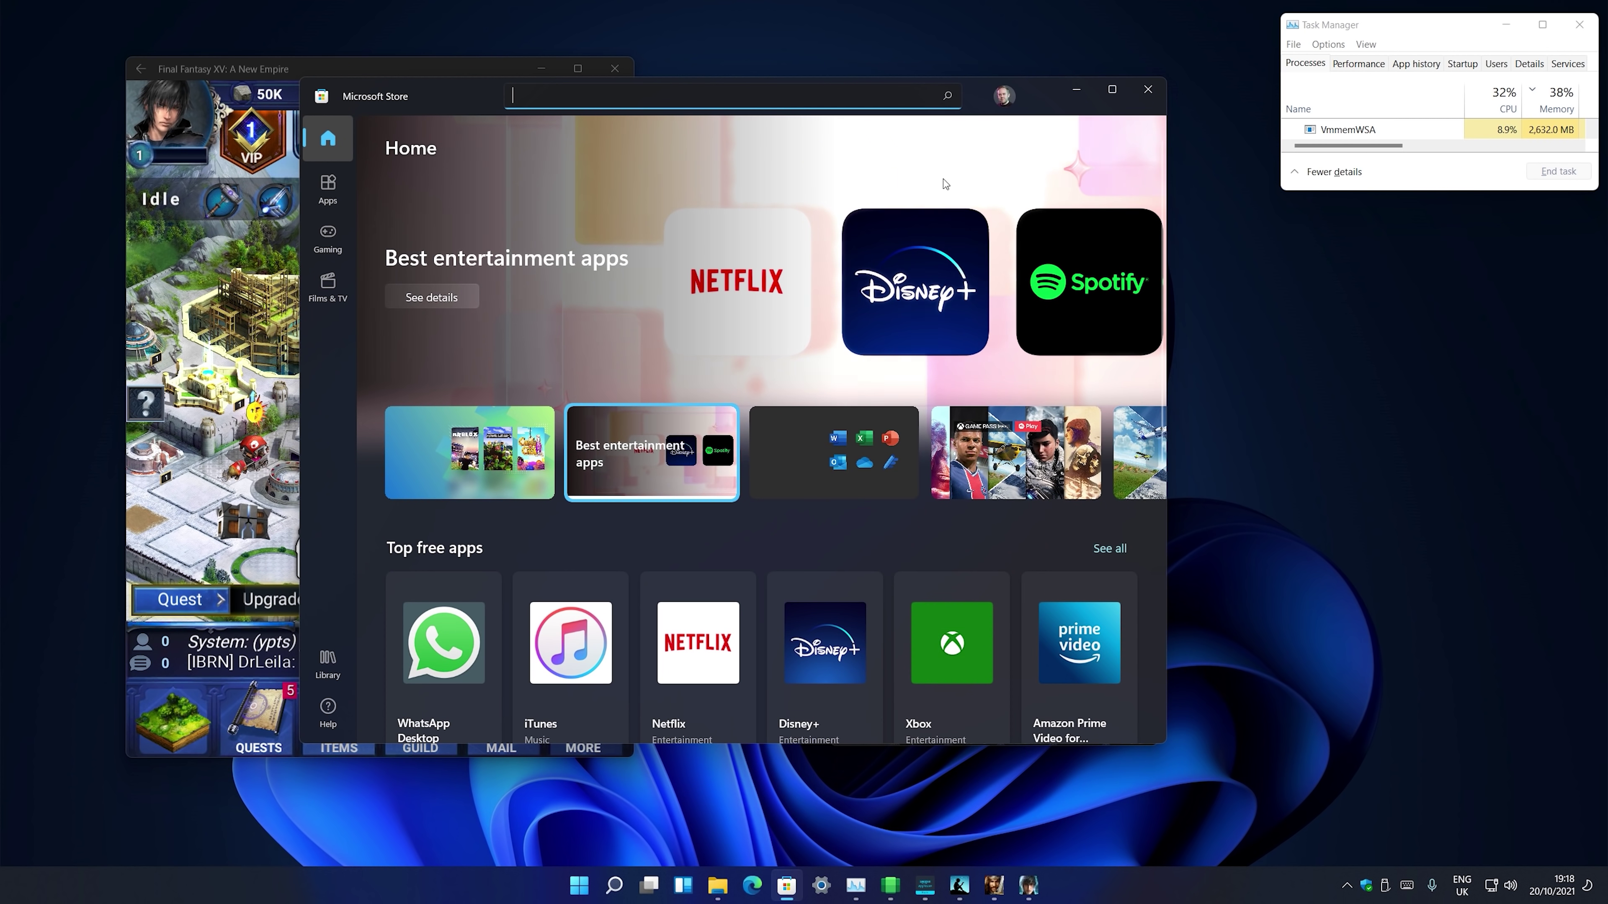
left_click(930, 887)
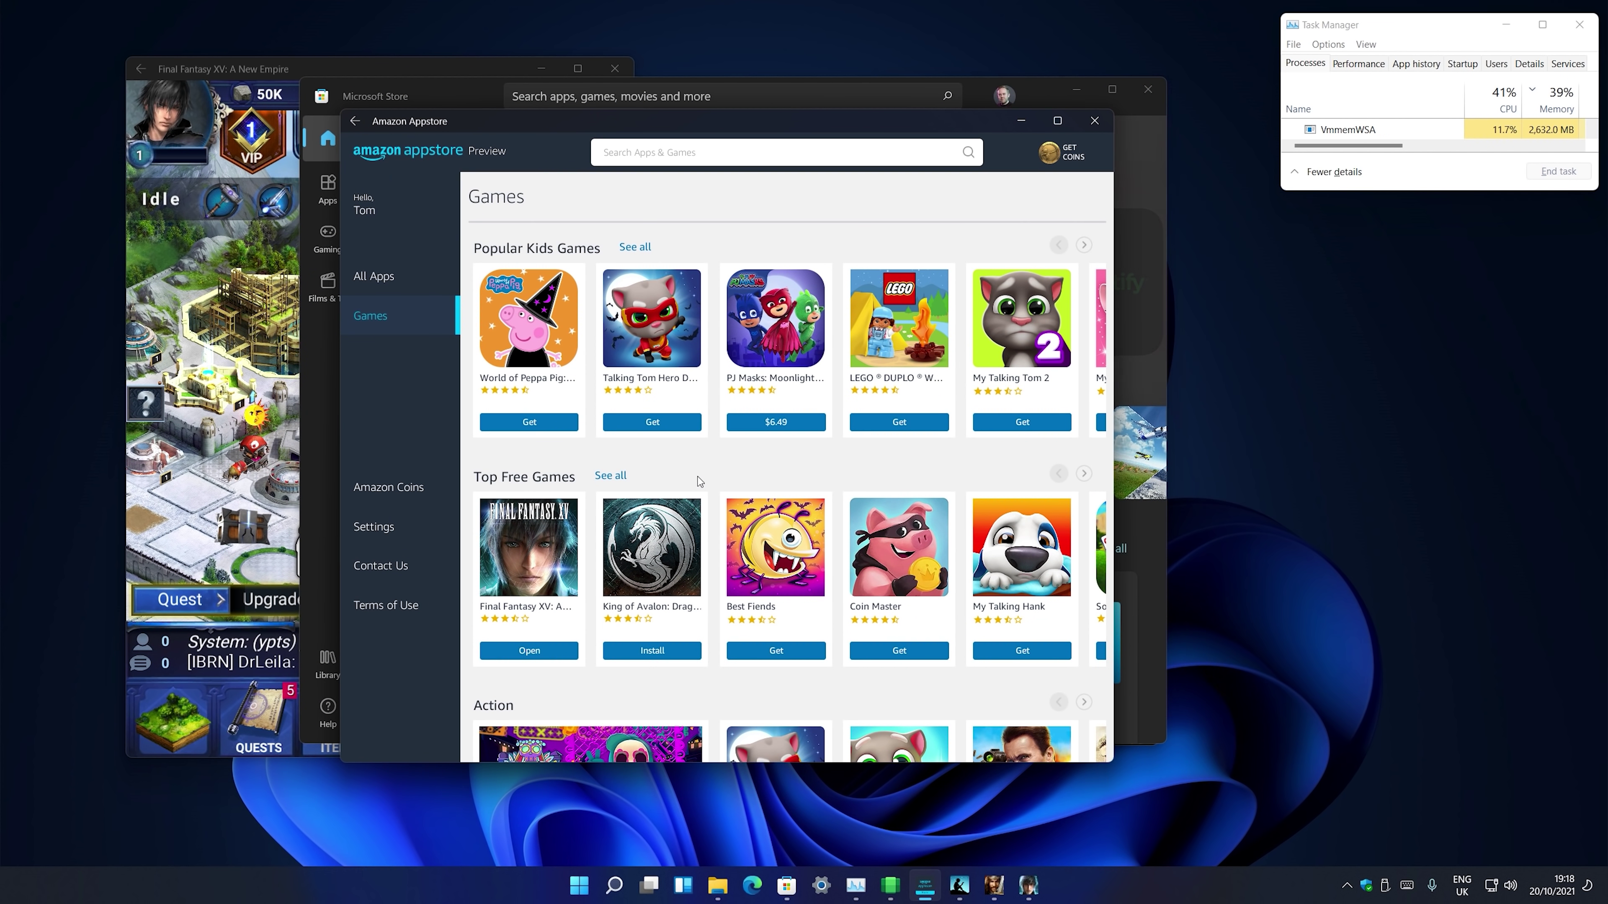
left_click(1069, 89)
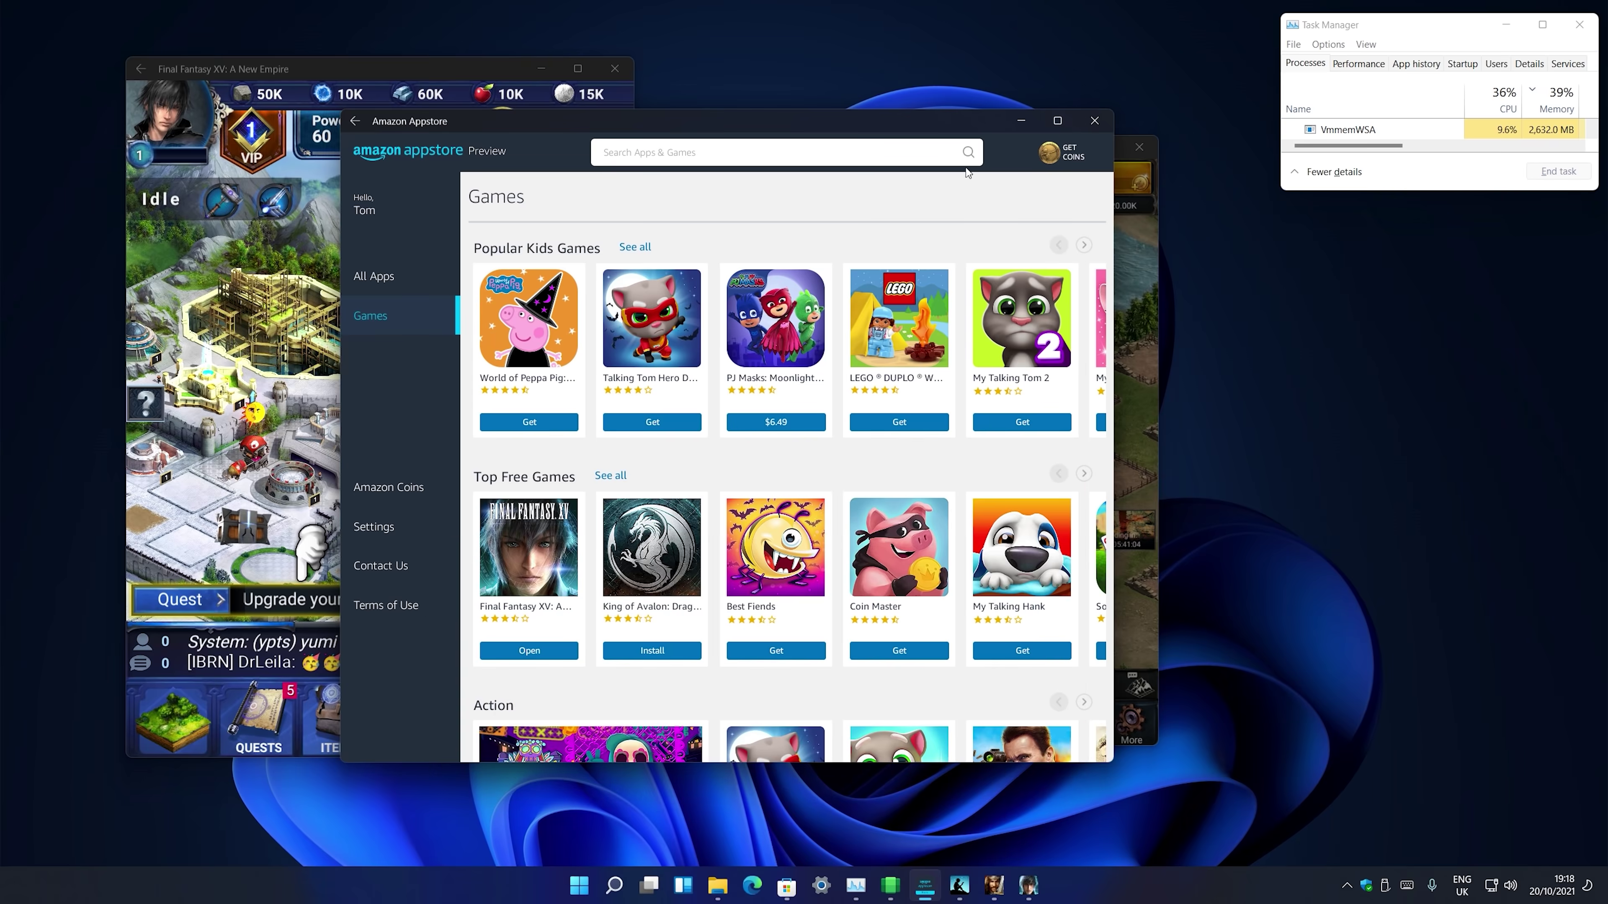
left_click_drag(515, 129, 544, 125)
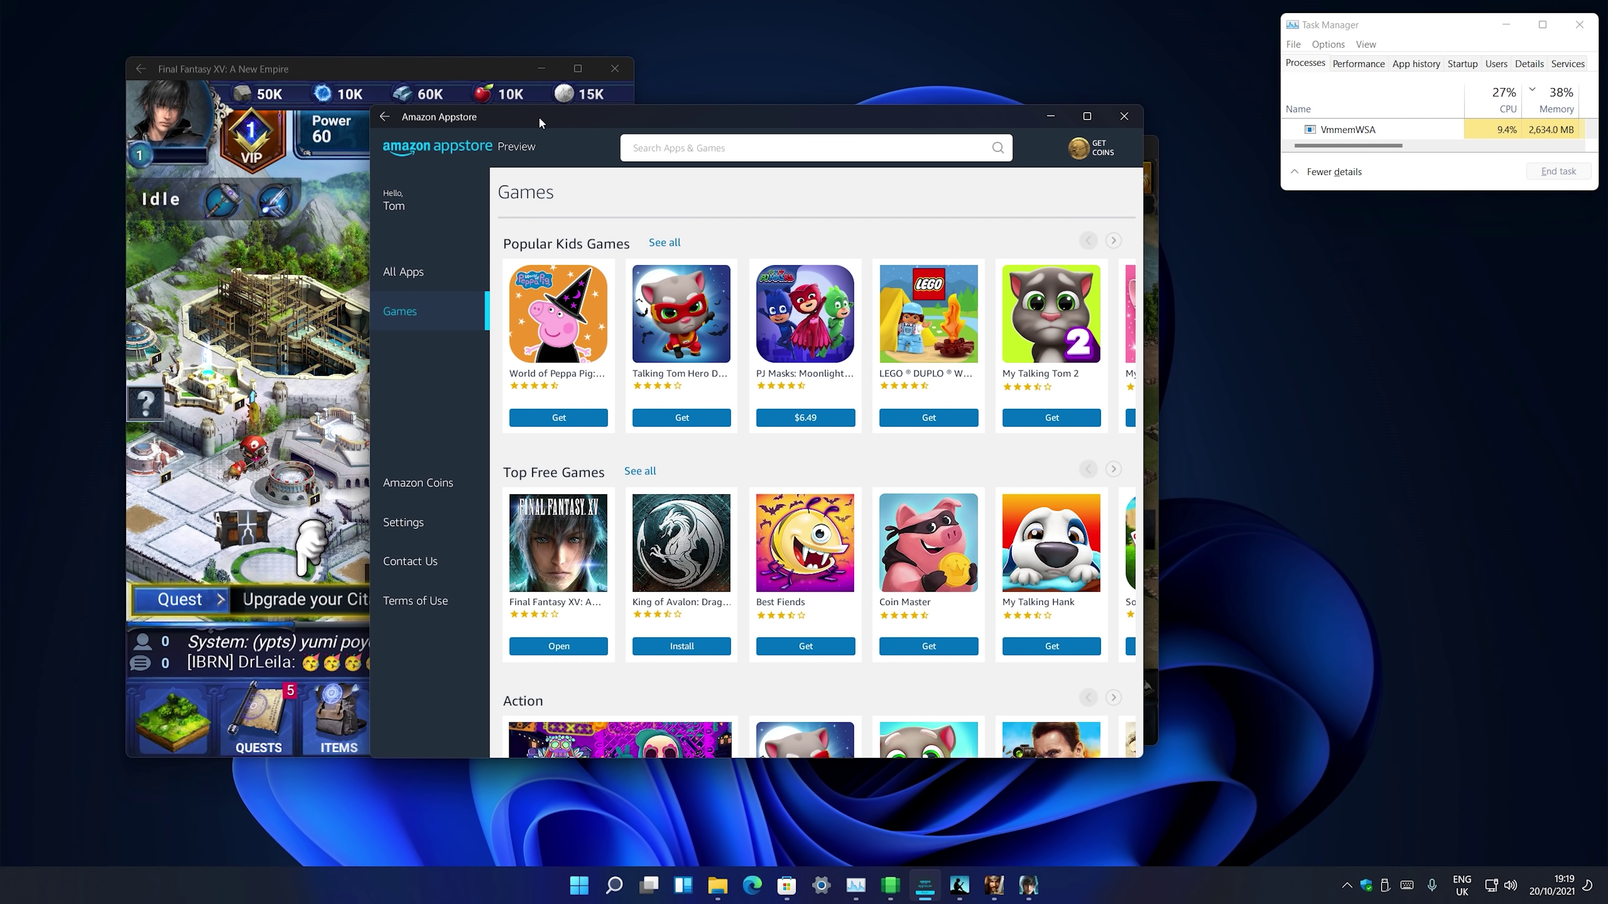
left_click_drag(589, 112, 803, 175)
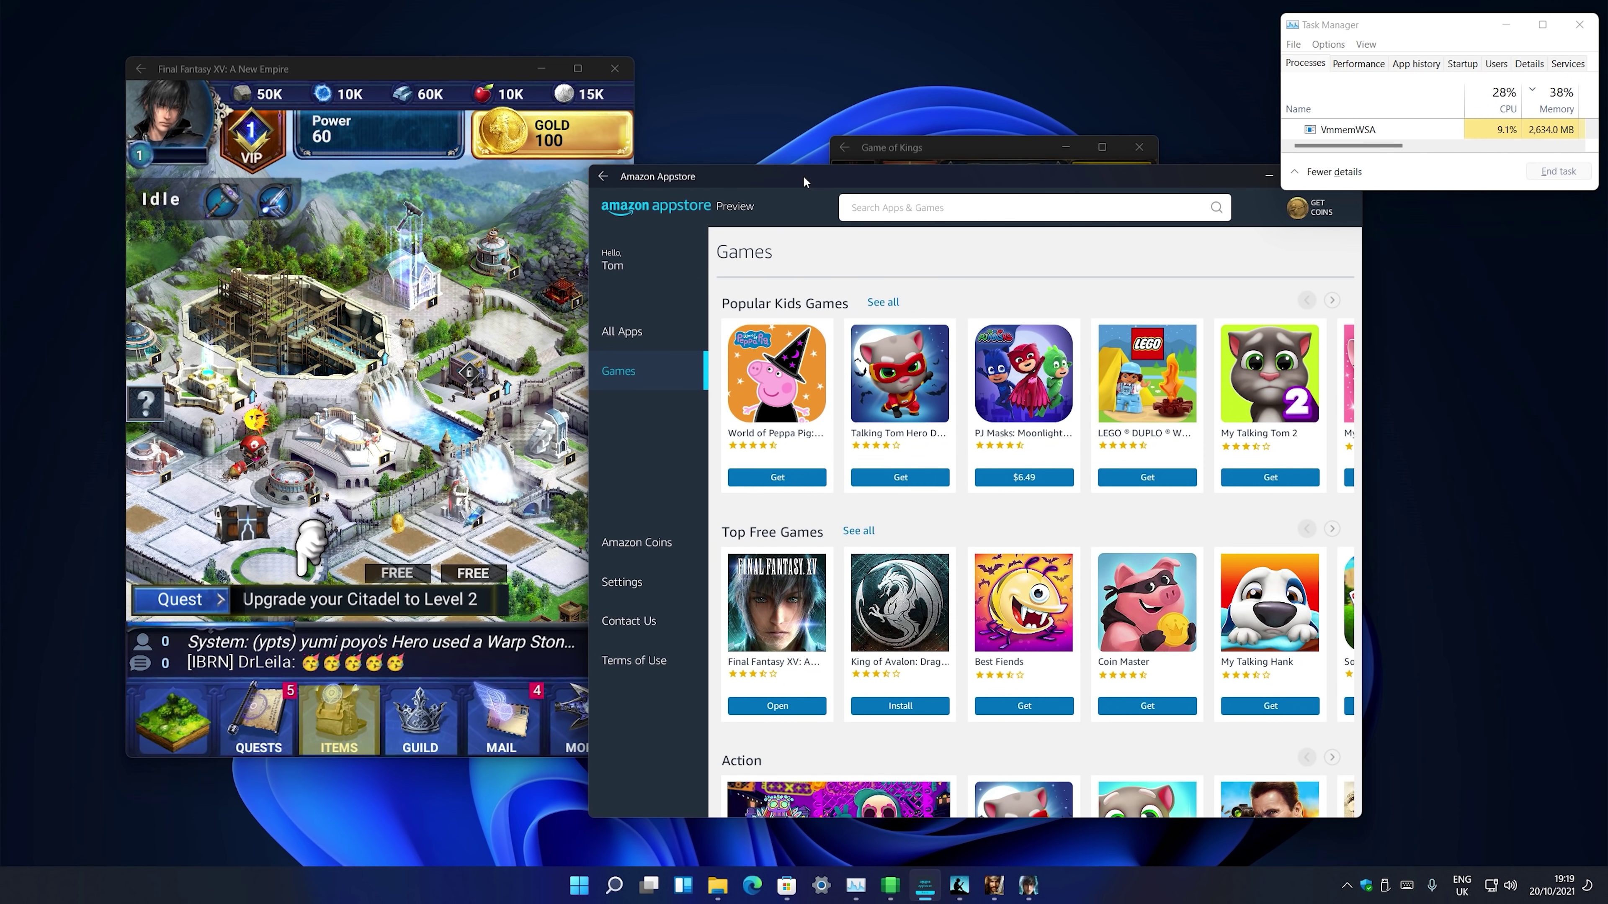